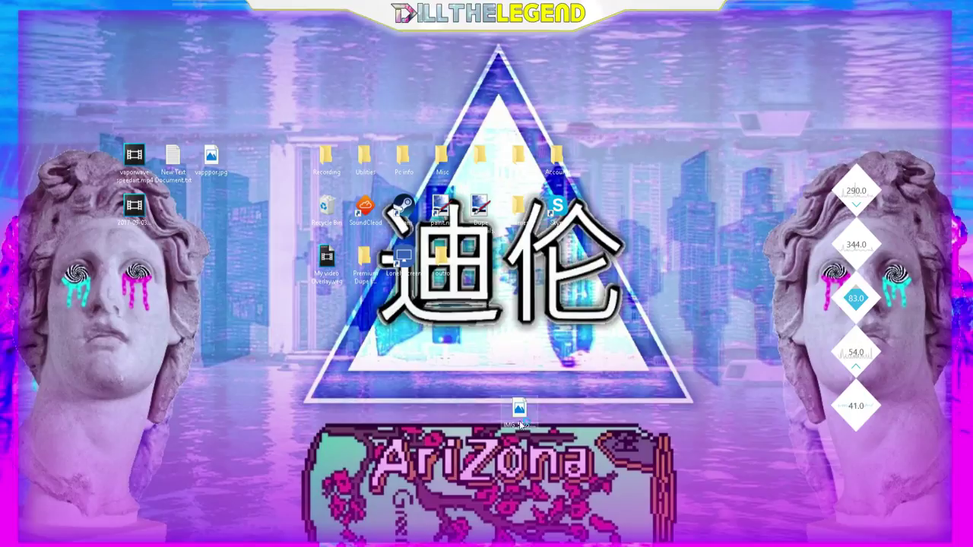
# Step: Open the IMG_5405 photo in paint.net from its desktop Open with menu
pyautogui.hotkey('shift', 'F10')
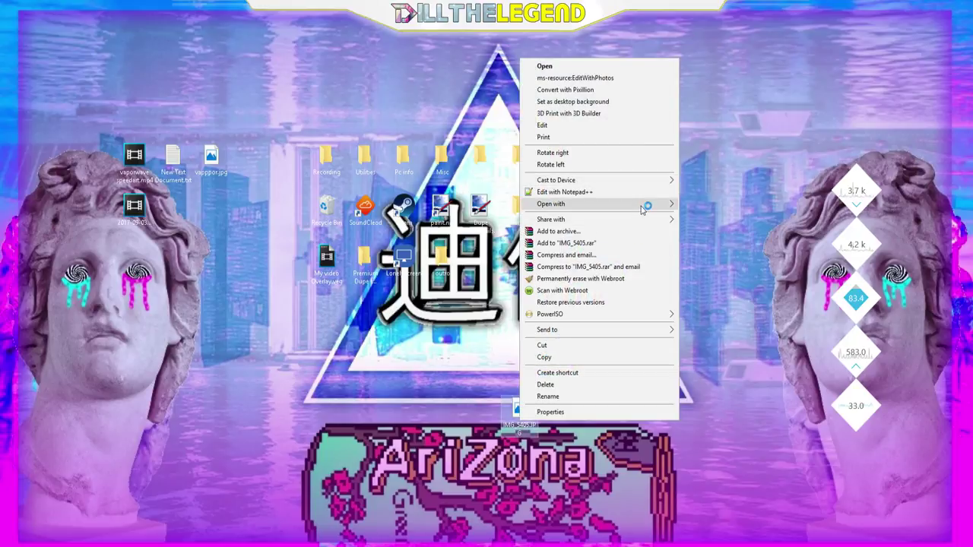
pyautogui.moveTo(667, 204)
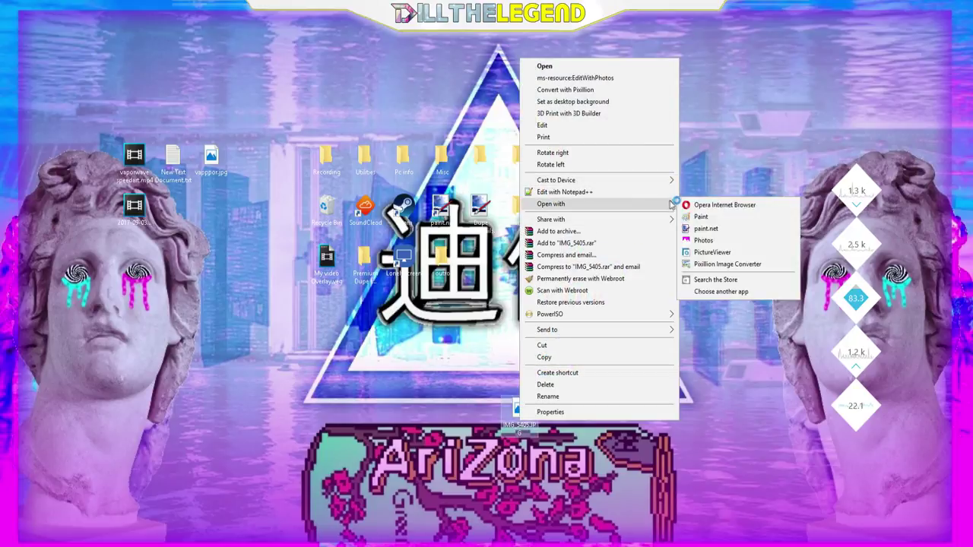
pyautogui.click(714, 229)
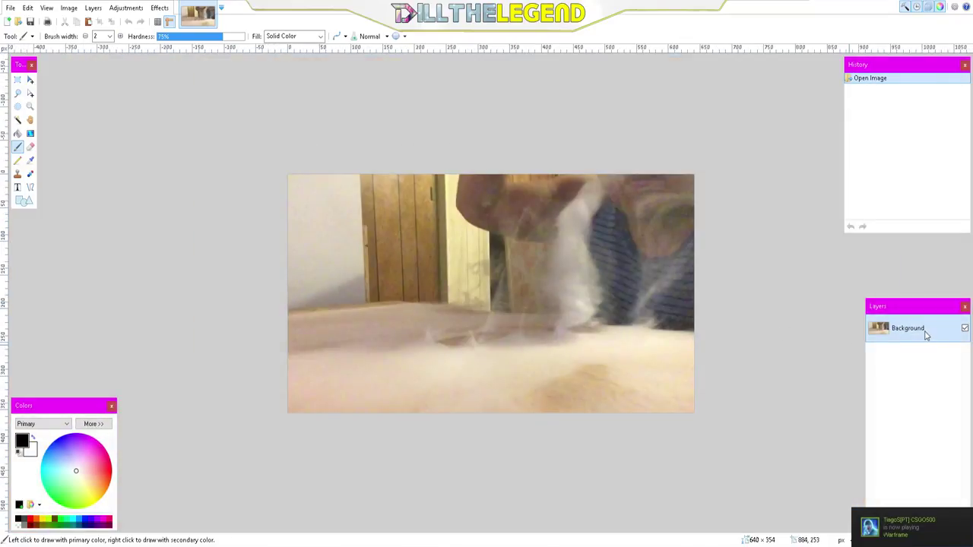
pyautogui.click(17, 120)
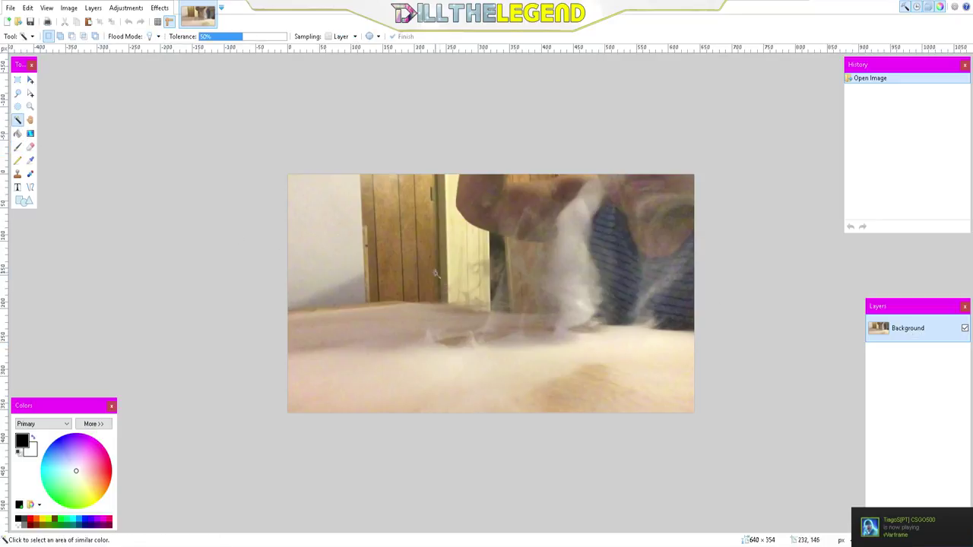
pyautogui.click(456, 276)
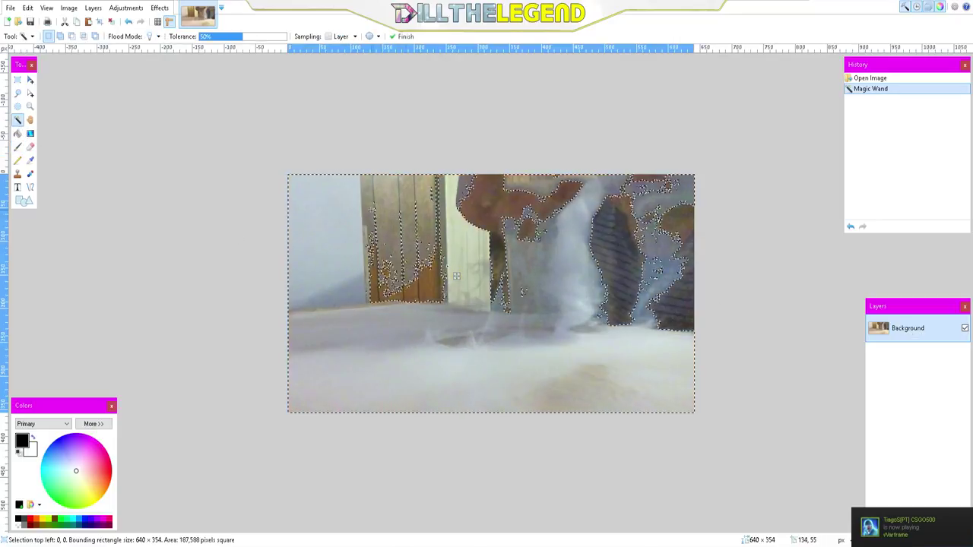
pyautogui.press('Return')
pyautogui.hotkey('ctrl', 'd')
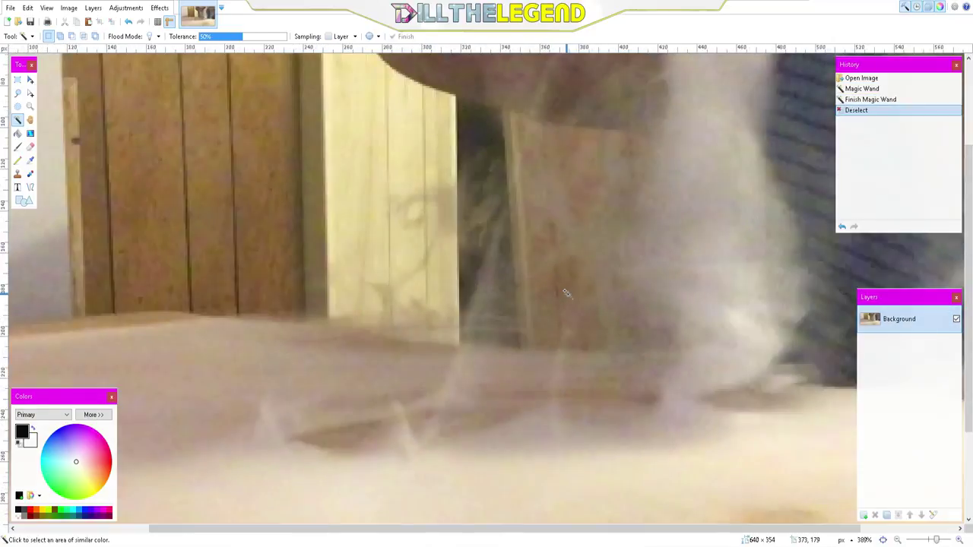
pyautogui.hotkey('ctrl', 'b')
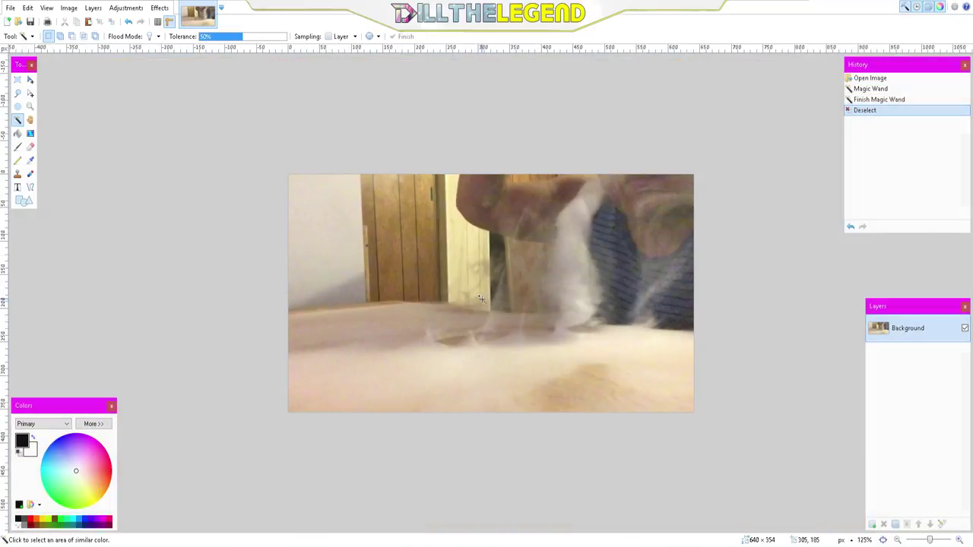
pyautogui.scroll(-3, 397, 333)
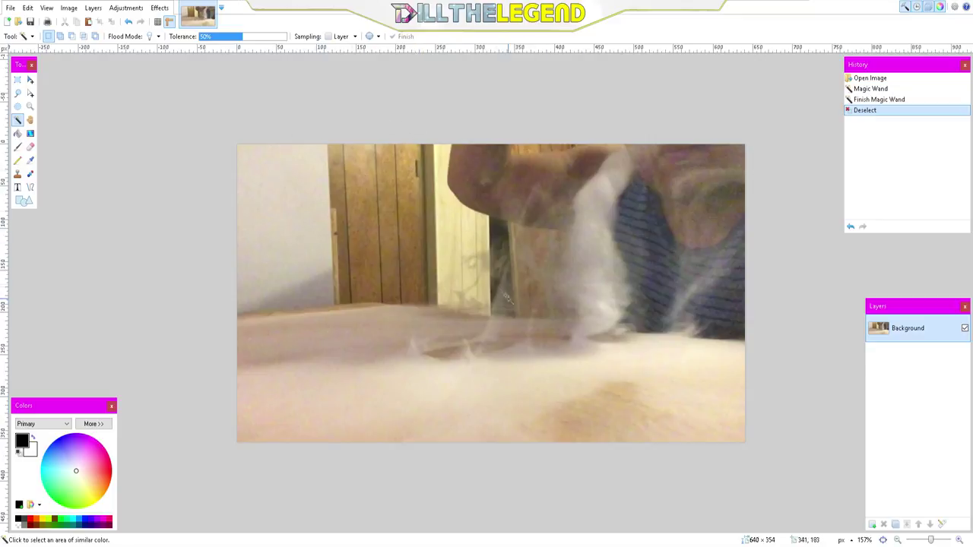
pyautogui.keyDown('ctrl'); pyautogui.scroll(5, 504, 297); pyautogui.keyUp('ctrl')
pyautogui.keyDown('ctrl'); pyautogui.scroll(-3, 486, 266); pyautogui.keyUp('ctrl')
pyautogui.keyDown('ctrl'); pyautogui.scroll(2, 463, 232); pyautogui.keyUp('ctrl')
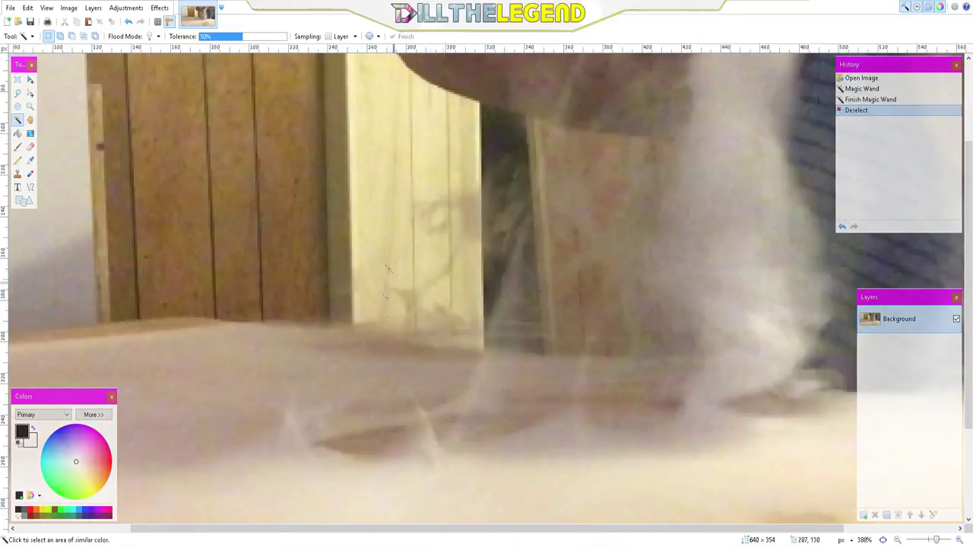
pyautogui.keyDown('ctrl'); pyautogui.scroll(4, 487, 255); pyautogui.keyUp('ctrl')
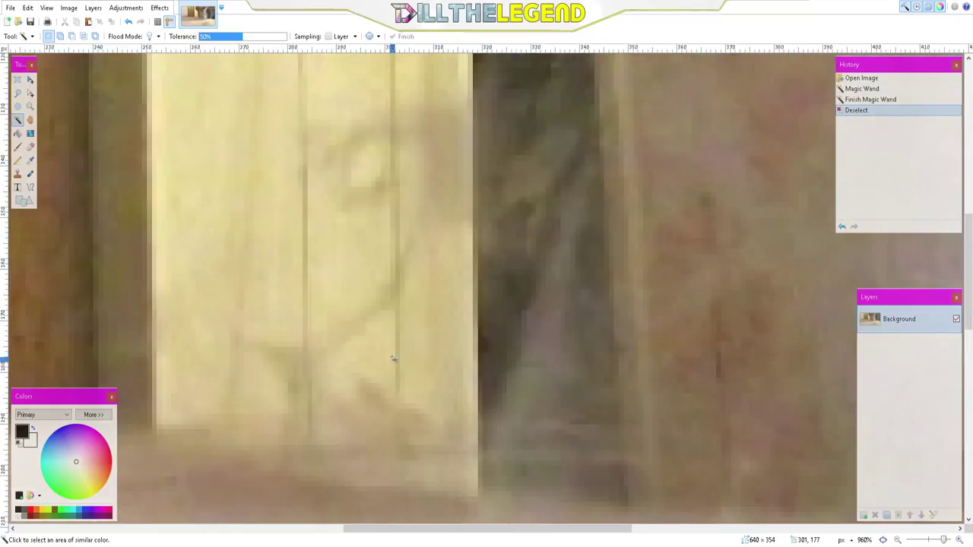
pyautogui.keyDown('ctrl'); pyautogui.scroll(-8, 354, 352); pyautogui.keyUp('ctrl')
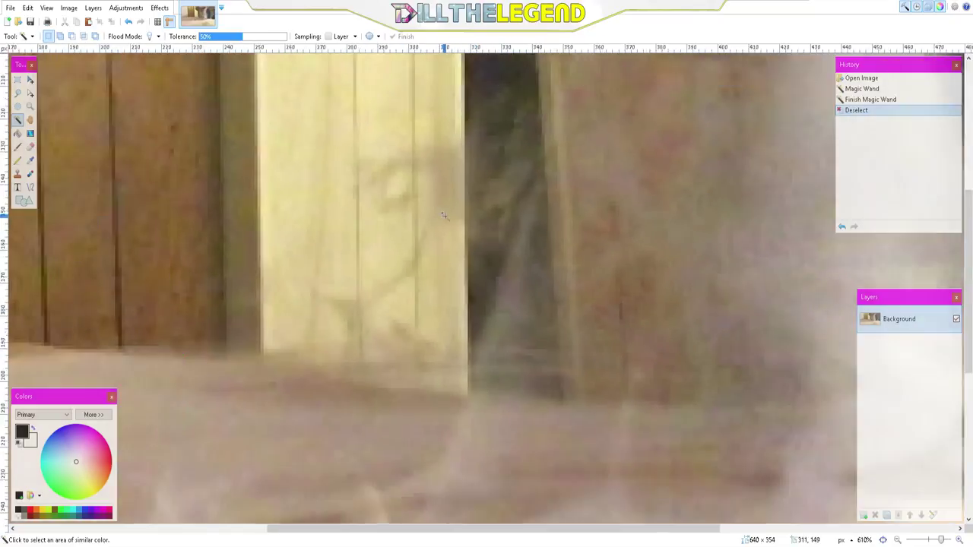
pyautogui.keyDown('ctrl'); pyautogui.scroll(3, 421, 266); pyautogui.keyUp('ctrl')
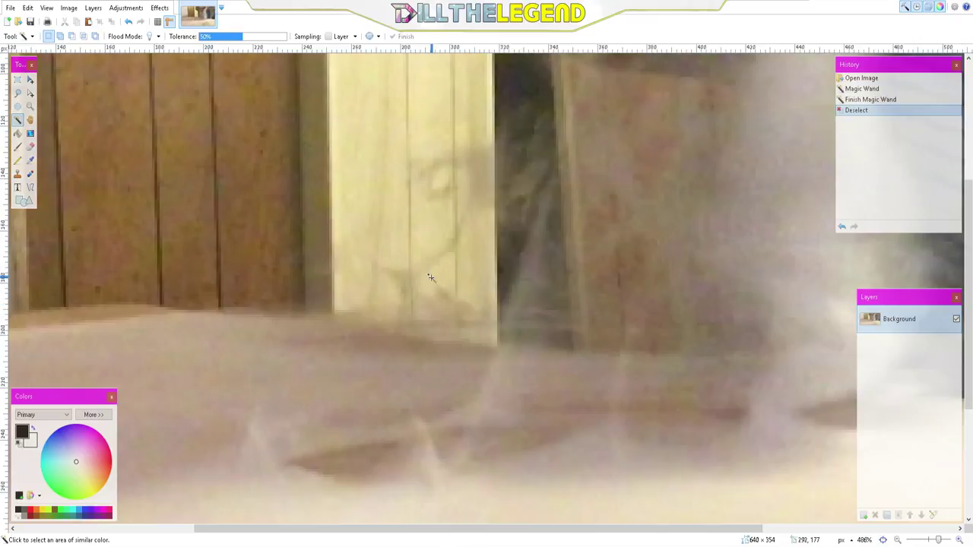
pyautogui.keyDown('ctrl'); pyautogui.scroll(-4, 457, 194); pyautogui.keyUp('ctrl')
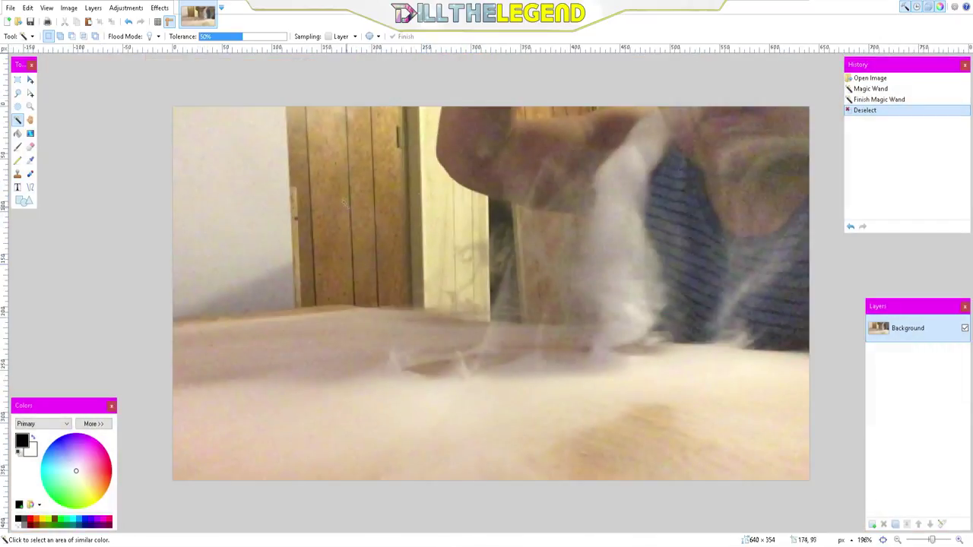
pyautogui.keyDown('ctrl'); pyautogui.scroll(-1, 392, 185); pyautogui.keyUp('ctrl')
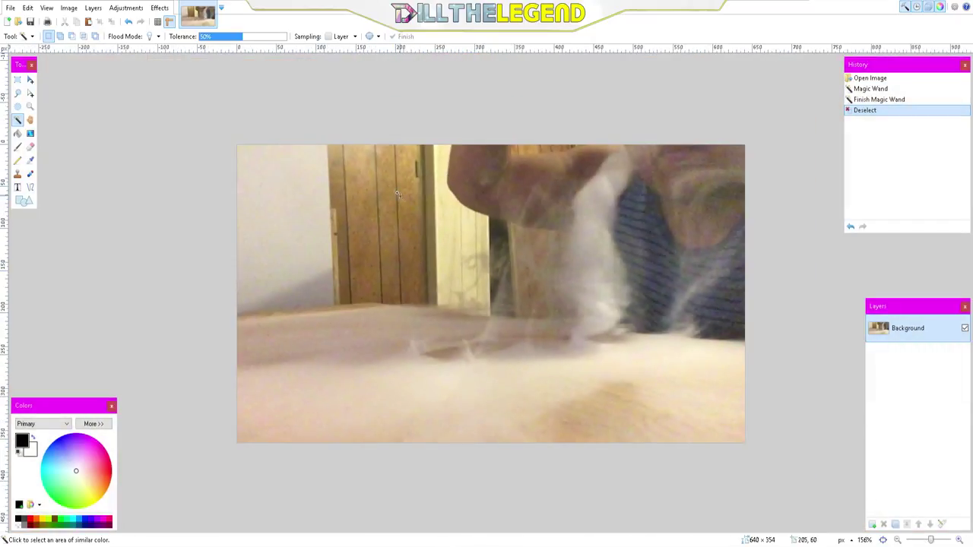
pyautogui.keyDown('ctrl'); pyautogui.scroll(1, 396, 194); pyautogui.keyUp('ctrl')
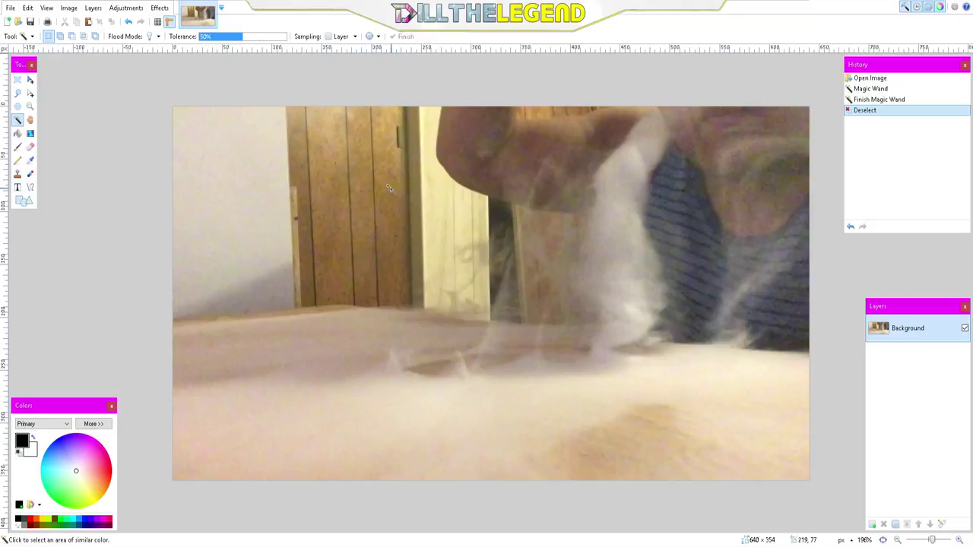
pyautogui.keyDown('ctrl'); pyautogui.scroll(-2, 389, 187); pyautogui.keyUp('ctrl')
pyautogui.keyDown('ctrl'); pyautogui.scroll(2, 395, 190); pyautogui.keyUp('ctrl')
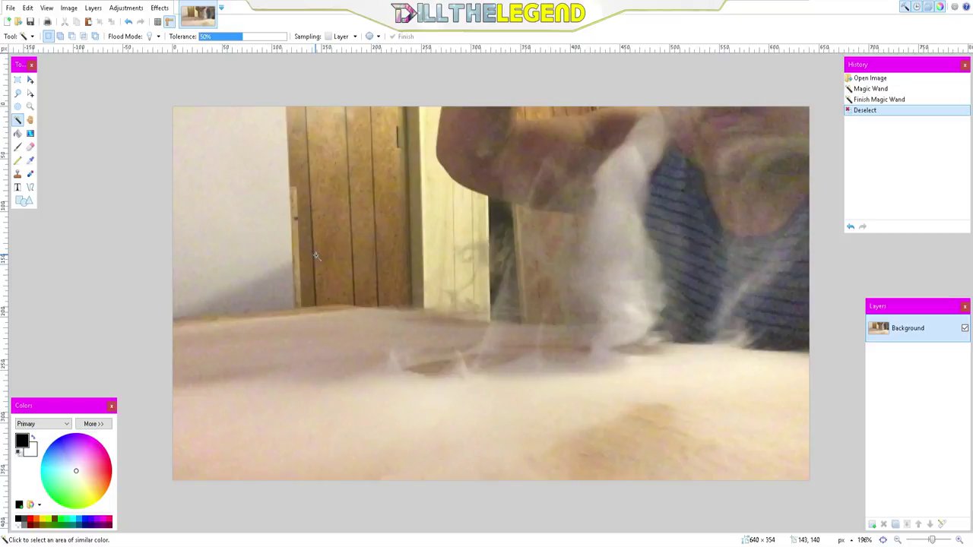
pyautogui.scroll(3, 307, 267)
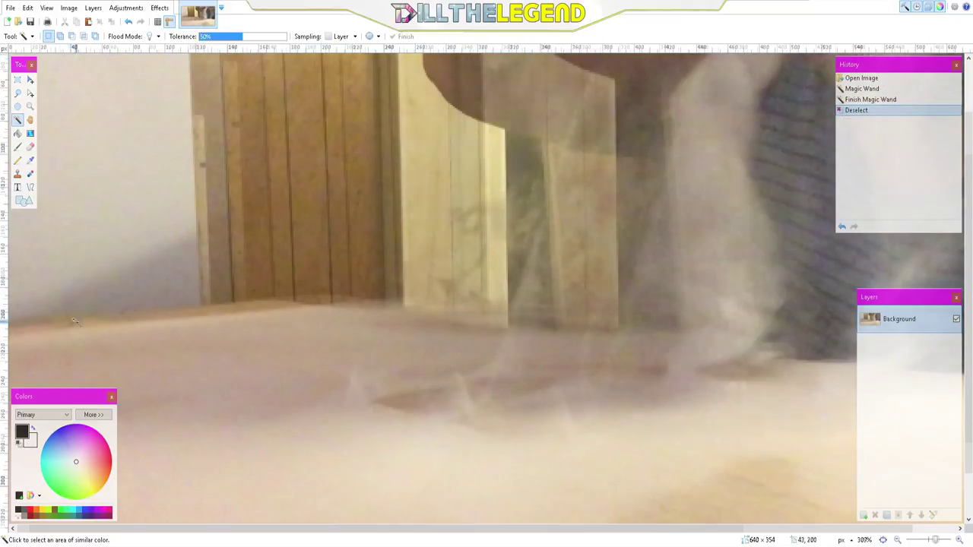
pyautogui.press('e')
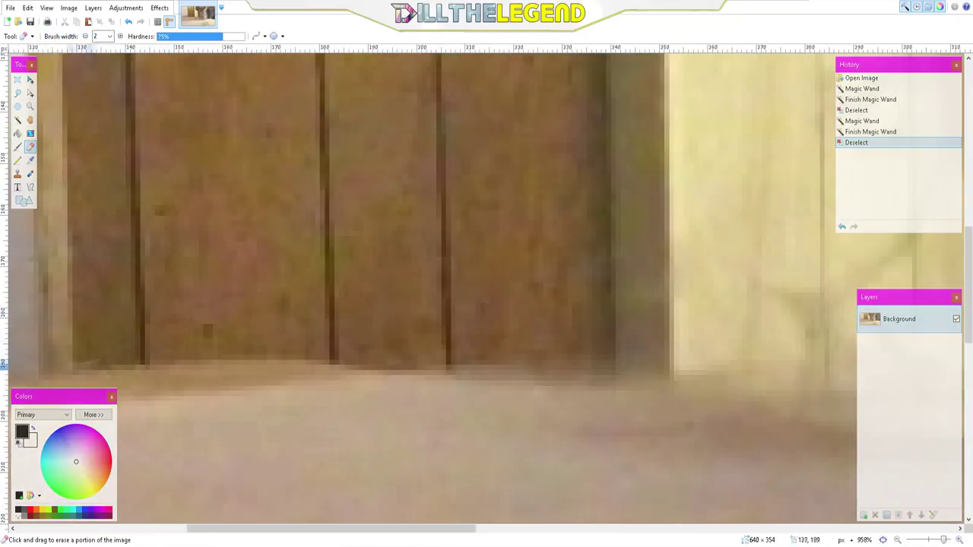
# Step: Select the rectangular dark door panel and delete it to transparency
pyautogui.moveTo(38, 368)
pyautogui.mouseDown()
pyautogui.moveTo(194, 350)
pyautogui.moveTo(310, 352)
pyautogui.moveTo(633, 378)
pyautogui.moveTo(669, 376)
pyautogui.moveTo(668, 351)
pyautogui.mouseUp()
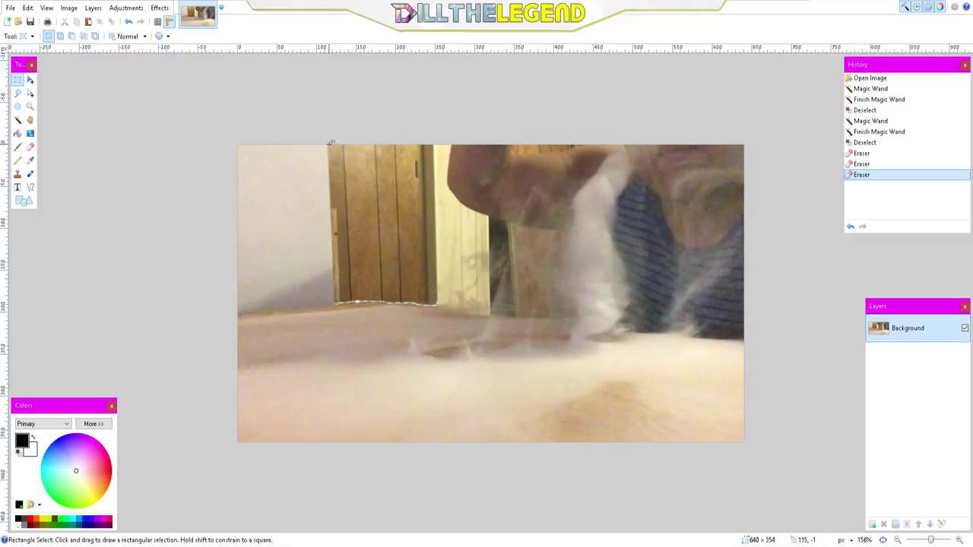
pyautogui.moveTo(343, 145); pyautogui.dragTo(424, 295)
pyautogui.press('Delete')
# Step: Zoom in and erase the leftover pixels along the door edge with the Eraser
pyautogui.scroll(6, 425, 299)
pyautogui.press('e')
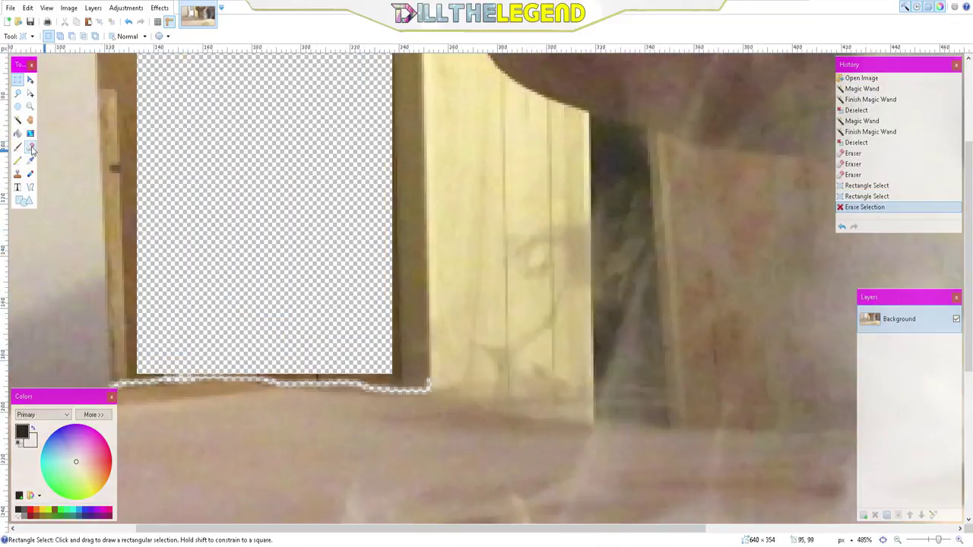
pyautogui.moveTo(465, 361); pyautogui.dragTo(464, 231)
pyautogui.scroll(3, 464, 231)
pyautogui.moveTo(462, 332); pyautogui.dragTo(464, 212)
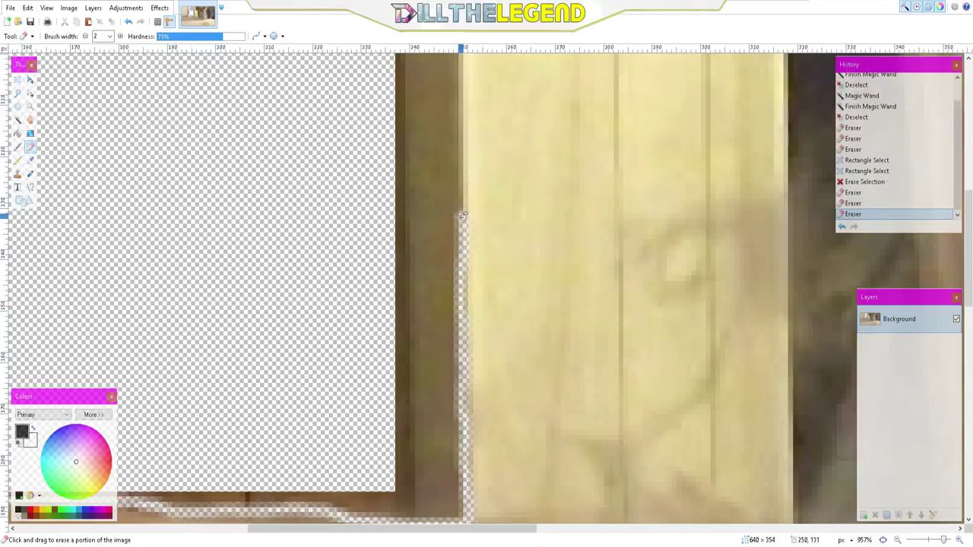
pyautogui.scroll(6, 464, 212)
pyautogui.moveTo(459, 414); pyautogui.dragTo(456, 298)
pyautogui.scroll(2, 458, 302)
pyautogui.moveTo(457, 369); pyautogui.dragTo(456, 278)
pyautogui.scroll(3, 456, 278)
pyautogui.moveTo(455, 421); pyautogui.dragTo(454, 289)
pyautogui.scroll(3, 453, 289)
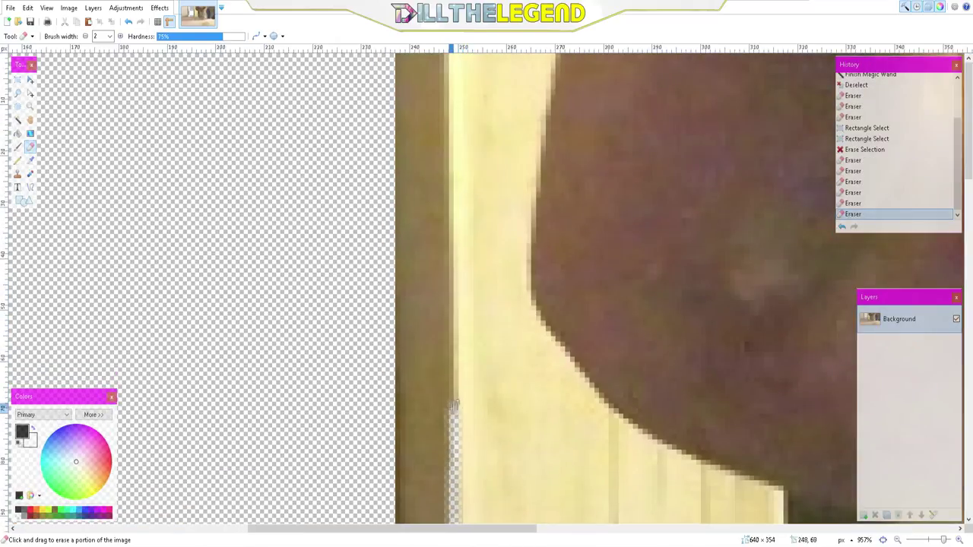
pyautogui.moveTo(448, 417); pyautogui.dragTo(447, 335)
# Step: Erase the remaining door-edge strip top to bottom with Eraser hardness at 100%
pyautogui.moveTo(447, 345)
pyautogui.mouseDown()
pyautogui.moveTo(445, 304)
pyautogui.moveTo(463, 360)
pyautogui.moveTo(445, 289)
pyautogui.moveTo(441, 163)
pyautogui.mouseUp()
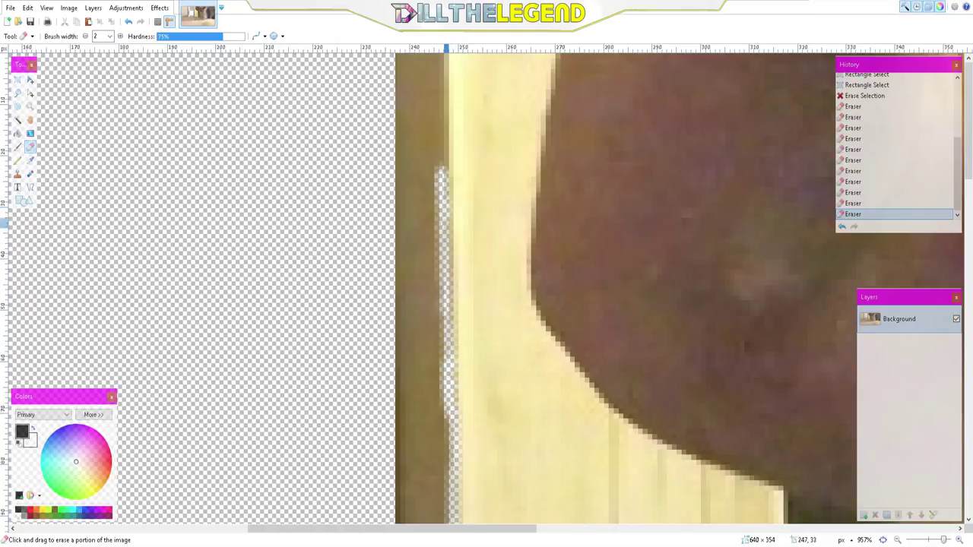
pyautogui.moveTo(447, 251); pyautogui.dragTo(444, 219)
pyautogui.moveTo(441, 55); pyautogui.dragTo(443, 186)
pyautogui.moveTo(228, 35); pyautogui.dragTo(244, 36)
pyautogui.moveTo(444, 195); pyautogui.dragTo(451, 477)
# Step: Add a new layer and draw a short line along the door edge
pyautogui.hotkey('ctrl', '-')
pyautogui.hotkey('ctrl', '-')
pyautogui.hotkey('ctrl', '-')
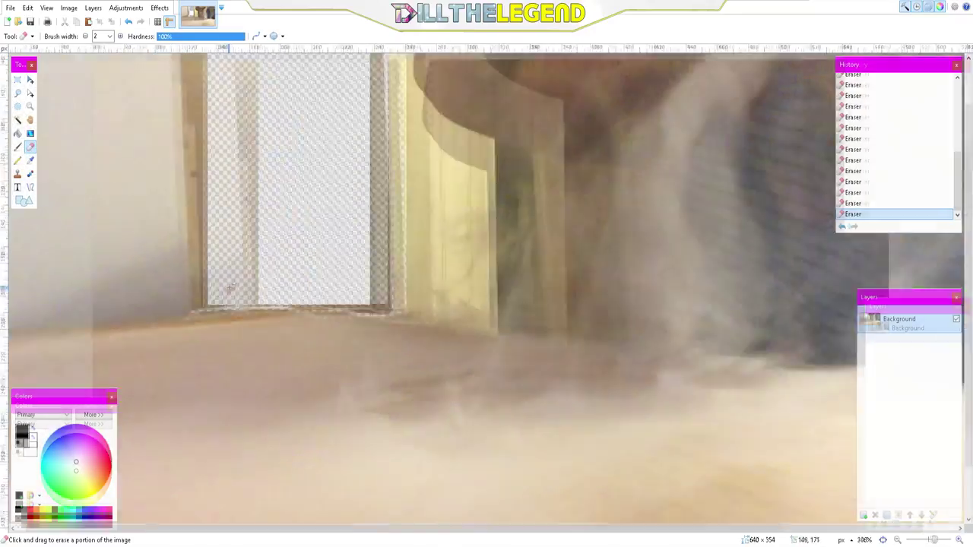
pyautogui.hotkey('ctrl', '+')
pyautogui.hotkey('ctrl', 'shift', 'n')
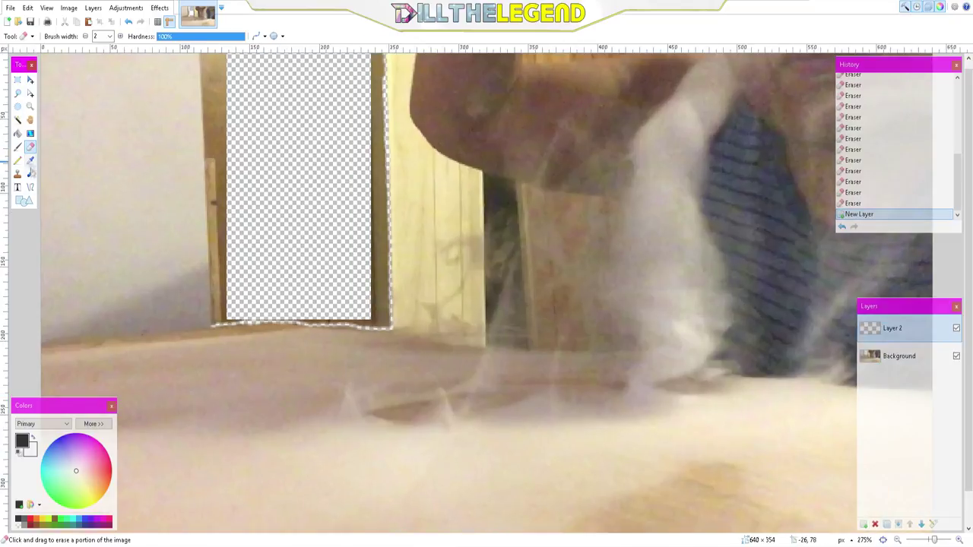
pyautogui.press('o')
pyautogui.moveTo(217, 284); pyautogui.dragTo(272, 246)
pyautogui.scroll(5, 228, 228)
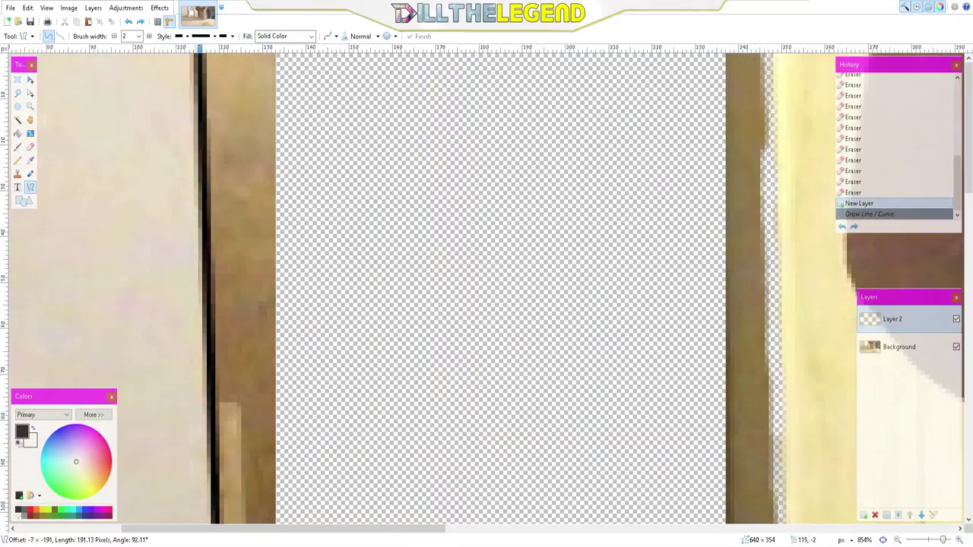
pyautogui.press('Return')
# Step: Magic-wand select the drawn dark line, erase it and delete the extra layer
pyautogui.press('s')
pyautogui.click(203, 183)
pyautogui.click(200, 152)
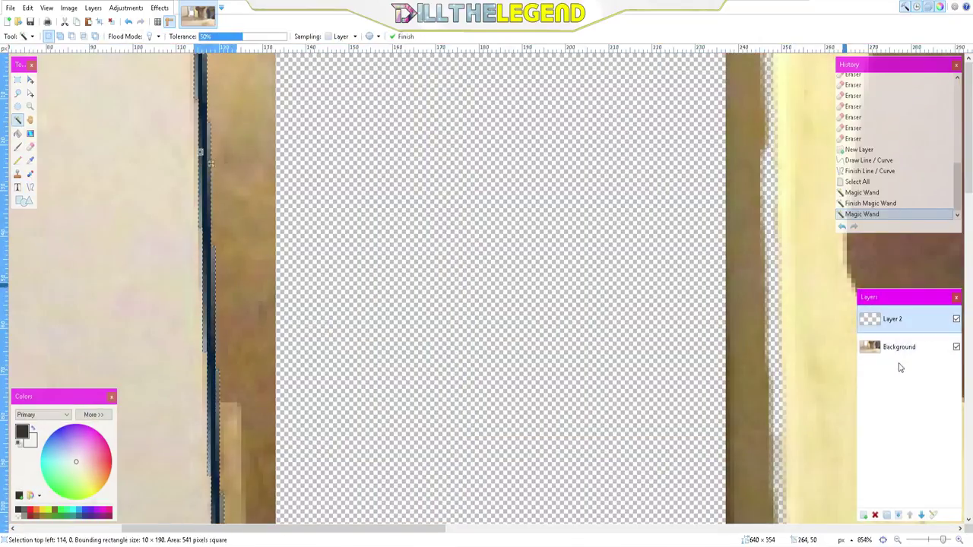
pyautogui.press('Delete')
pyautogui.hotkey('ctrl', 'shift', 'Delete')
pyautogui.scroll(-5, 196, 176)
# Step: Select the black door fill on Layer 2, erase it and delete Layer 2
pyautogui.click(196, 176)
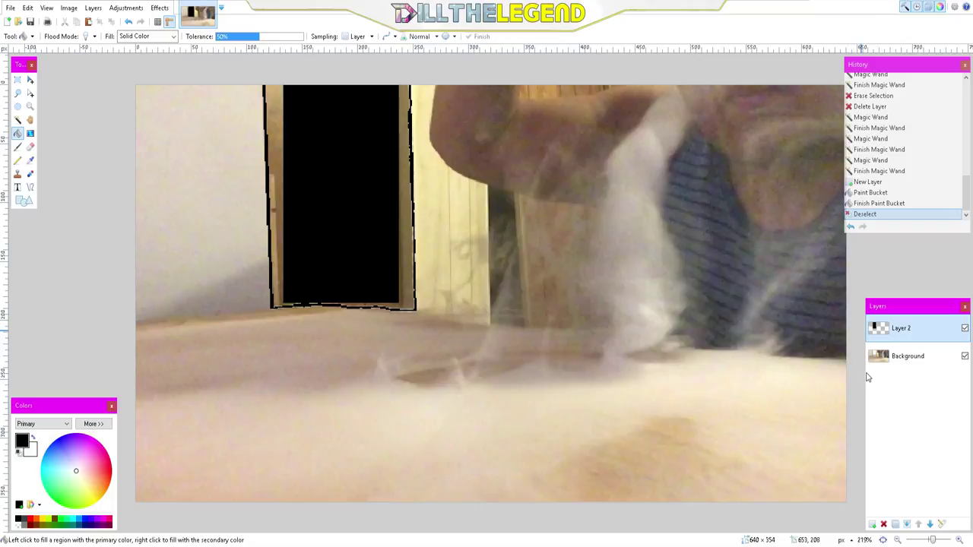
pyautogui.click(17, 120)
pyautogui.click(277, 247)
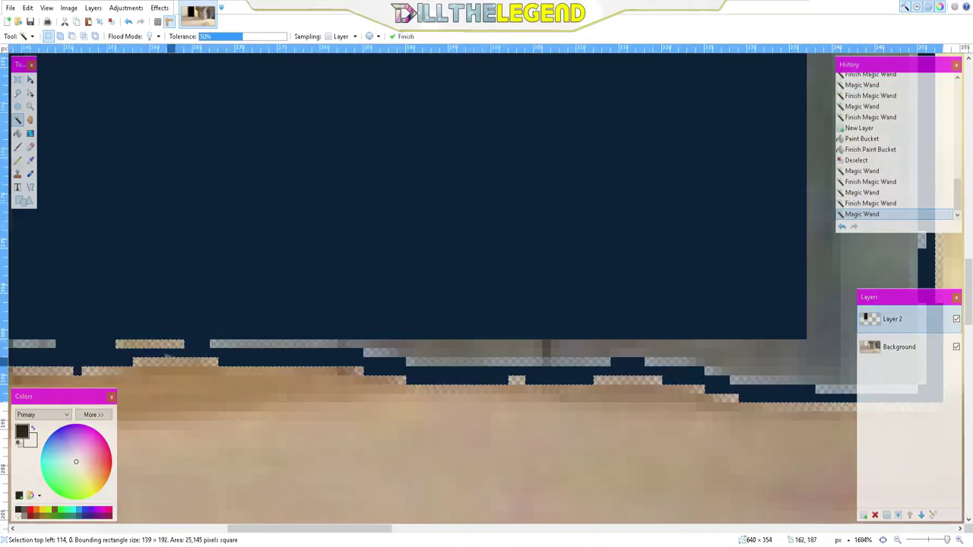
pyautogui.press('Delete')
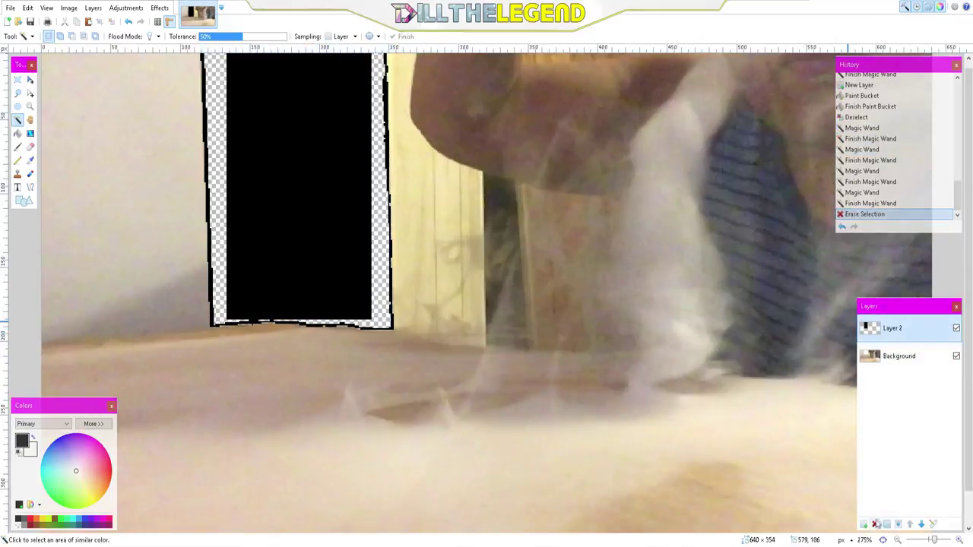
pyautogui.hotkey('ctrl', 'shift', 'Delete')
pyautogui.scroll(-3, 677, 346)
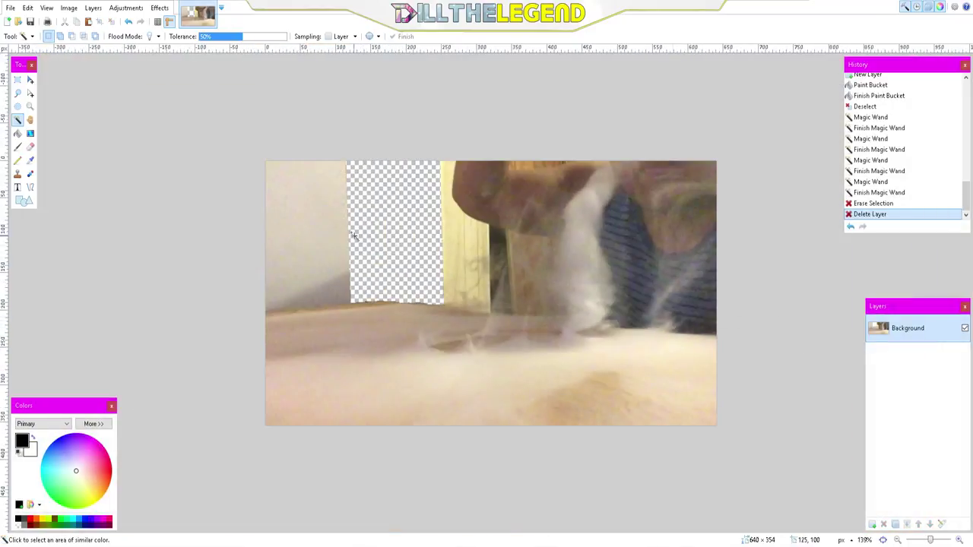
# Step: Erase the stray dark pixels along the opening's bottom edge with the Eraser
pyautogui.scroll(3, 374, 227)
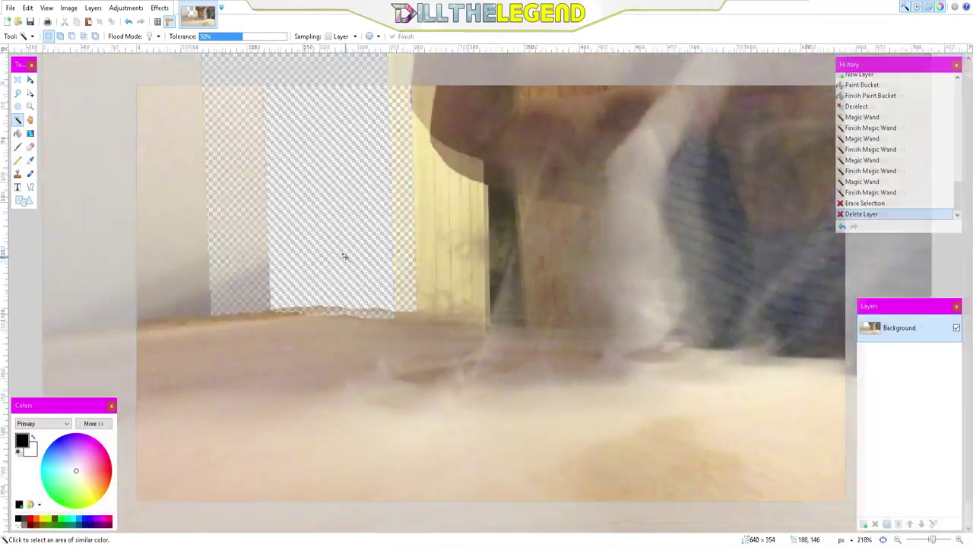
pyautogui.scroll(8, 344, 257)
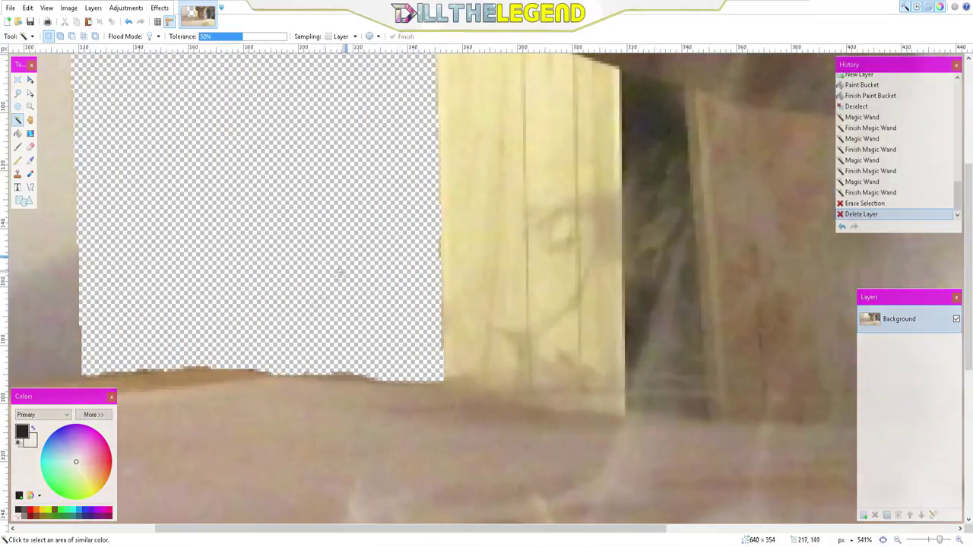
pyautogui.click(31, 148)
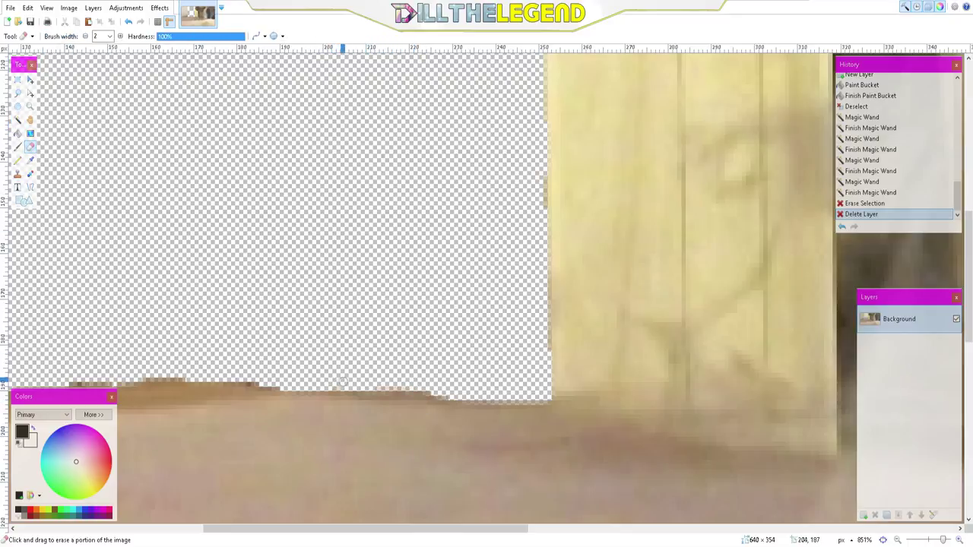
pyautogui.click(413, 383)
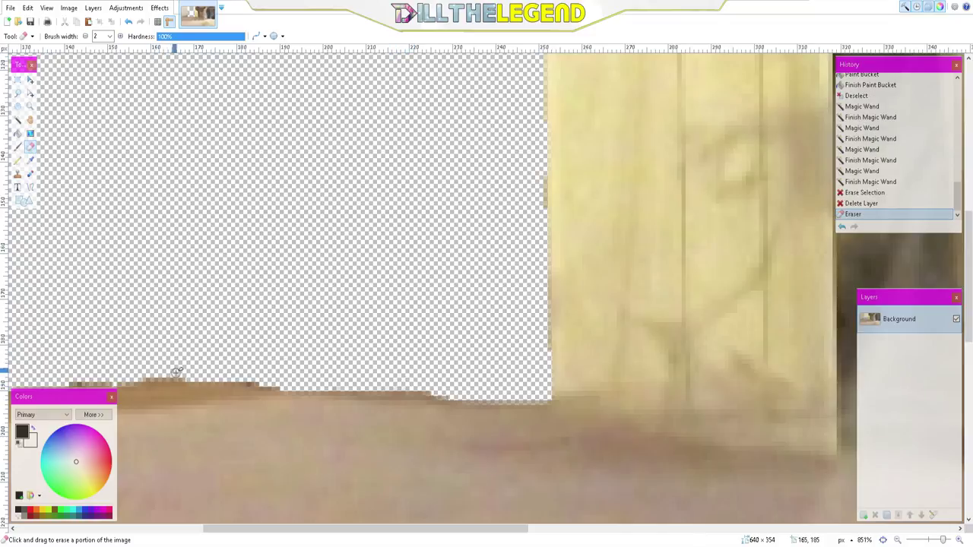
pyautogui.moveTo(163, 380); pyautogui.dragTo(120, 379)
pyautogui.keyDown('ctrl'); pyautogui.scroll(4, 155, 371); pyautogui.keyUp('ctrl')
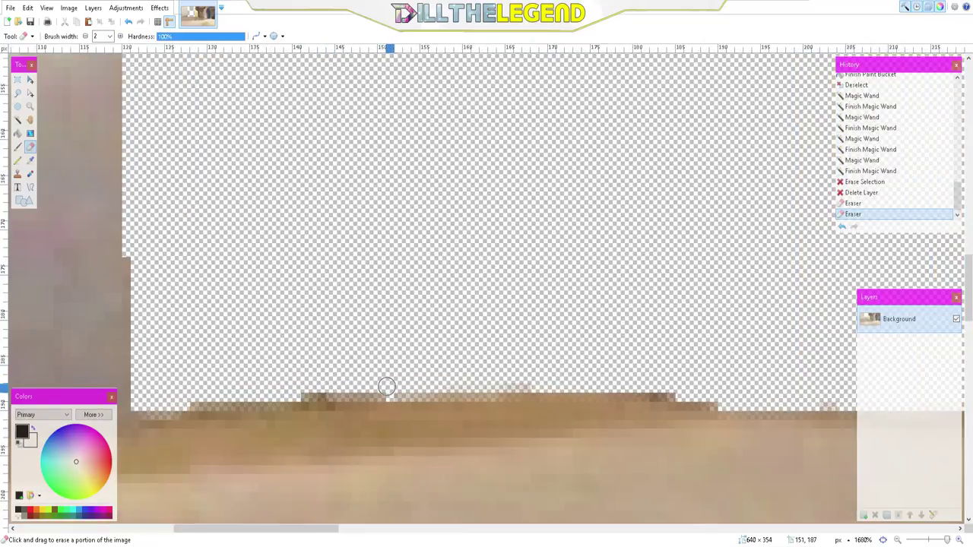
pyautogui.moveTo(387, 387)
pyautogui.mouseDown()
pyautogui.moveTo(193, 393)
pyautogui.moveTo(277, 396)
pyautogui.moveTo(200, 398)
pyautogui.moveTo(232, 381)
pyautogui.mouseUp()
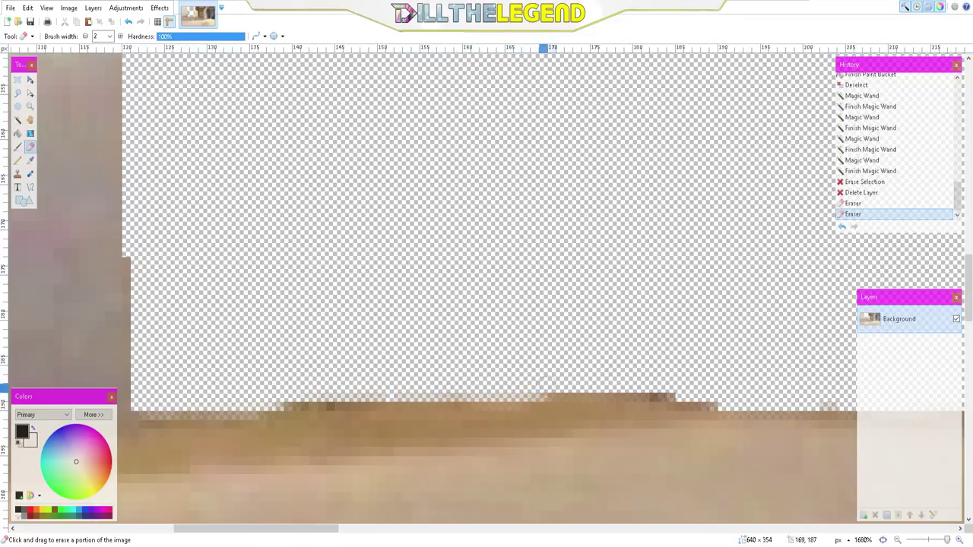
pyautogui.click(647, 382)
# Step: Scroll around the canvas to check the cleaned edges of the door opening
pyautogui.scroll(-5, 341, 282)
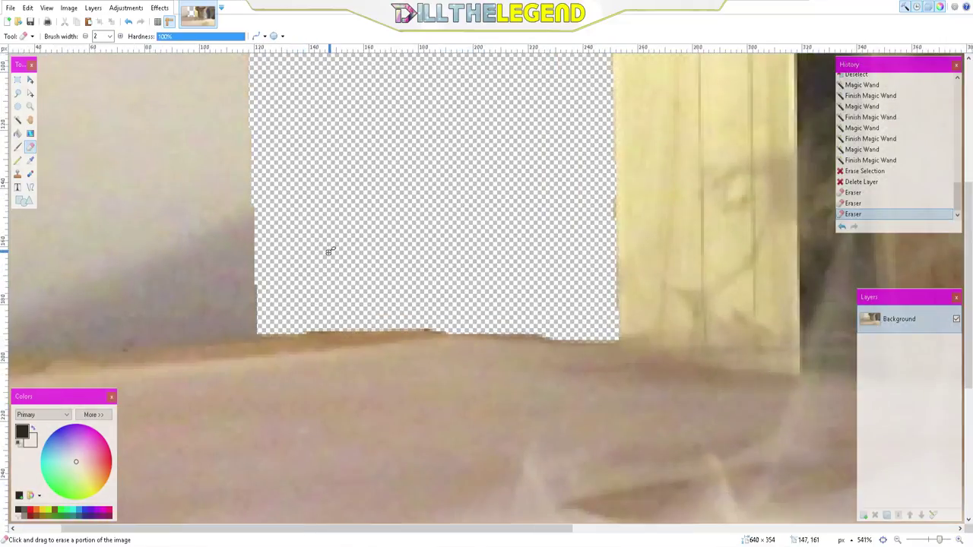
pyautogui.hscroll(-2, 329, 252)
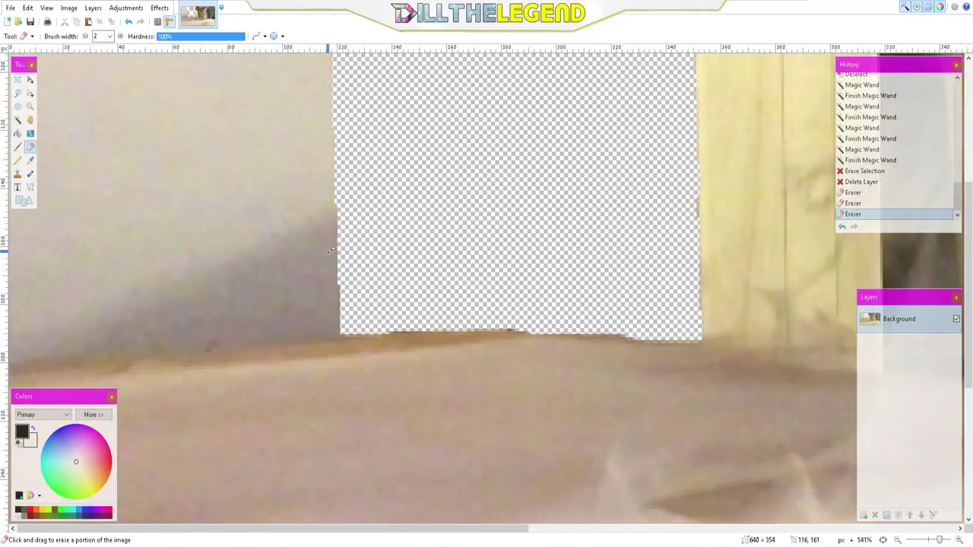
pyautogui.hscroll(5, 330, 250)
pyautogui.scroll(-3, 348, 228)
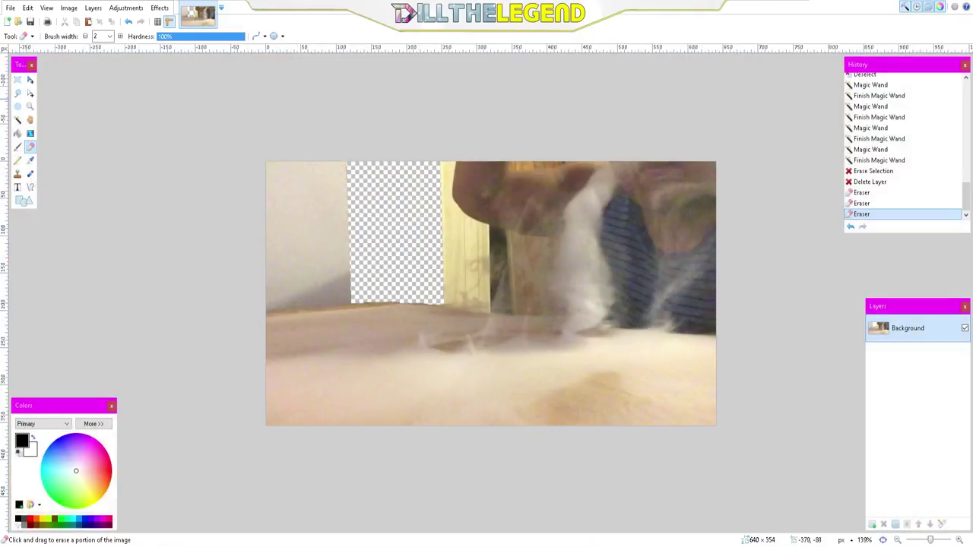
pyautogui.scroll(3, 380, 213)
pyautogui.scroll(-3, 415, 202)
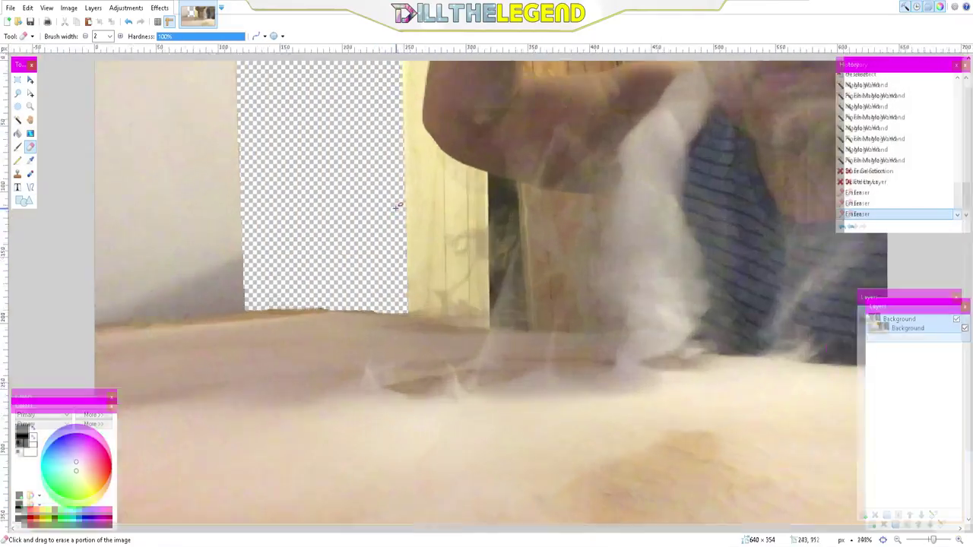
pyautogui.scroll(-5, 358, 206)
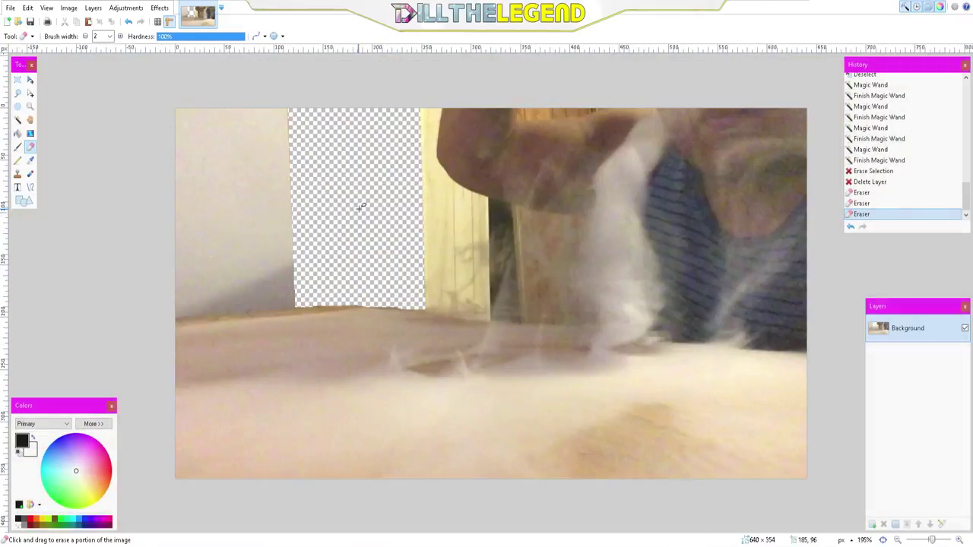
pyautogui.scroll(7, 305, 196)
pyautogui.scroll(-4, 297, 197)
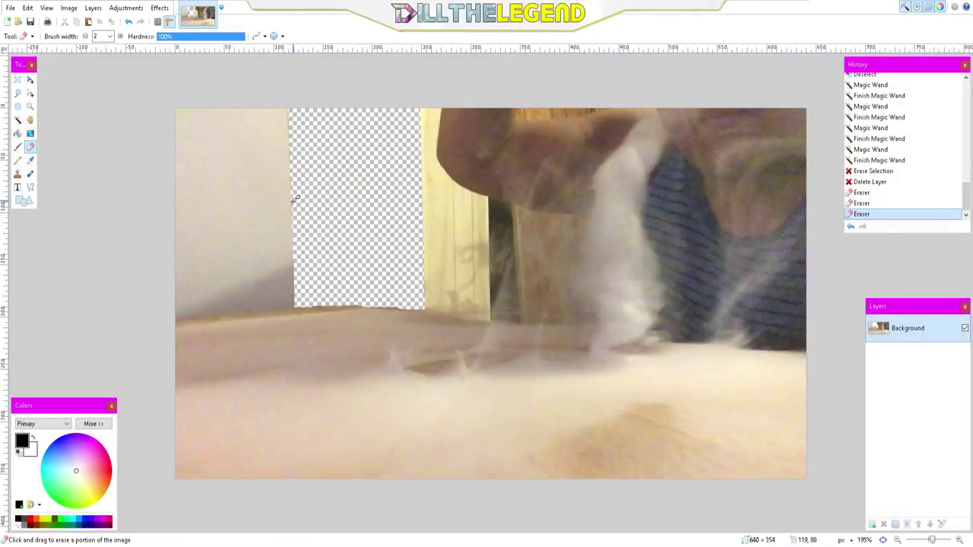
pyautogui.scroll(3, 291, 200)
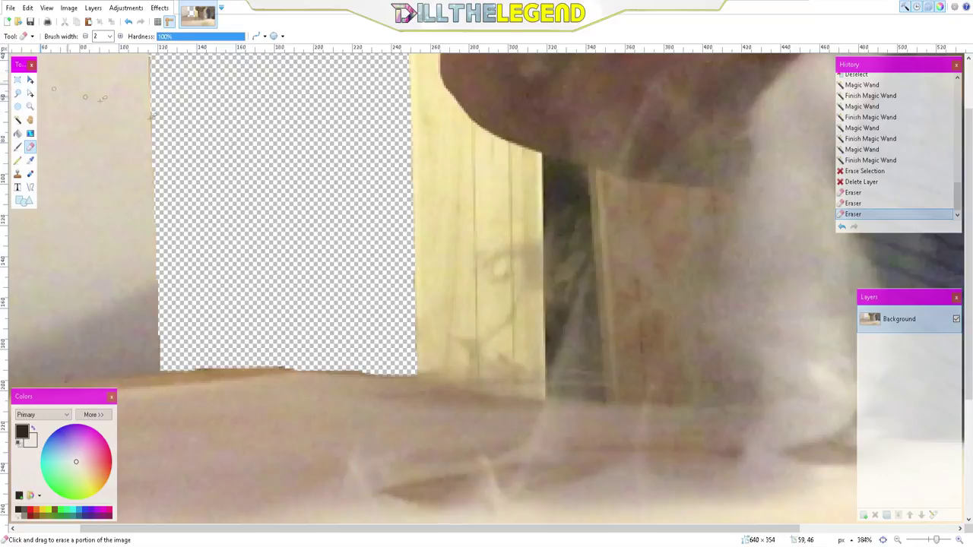
pyautogui.press('m')
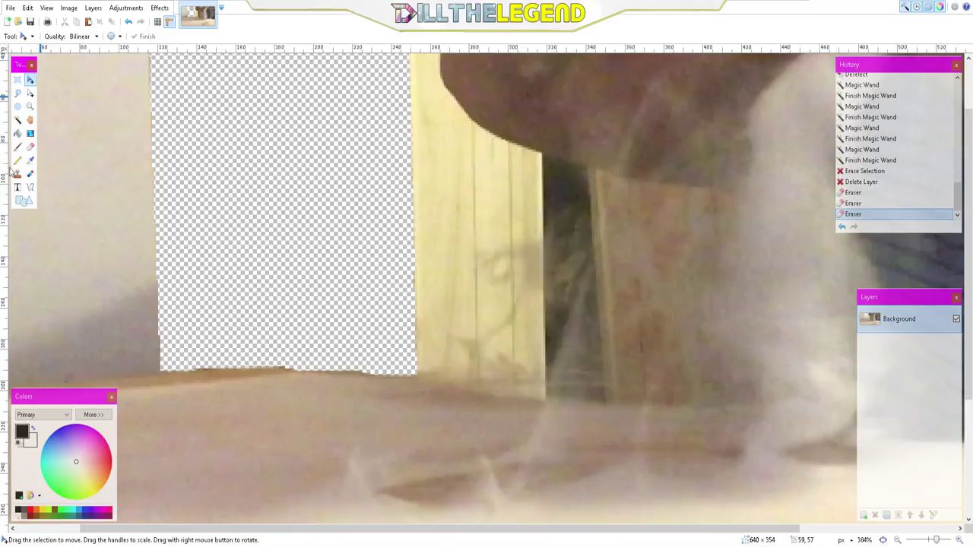
pyautogui.click(31, 146)
pyautogui.scroll(-4, 420, 249)
pyautogui.scroll(-3, 421, 249)
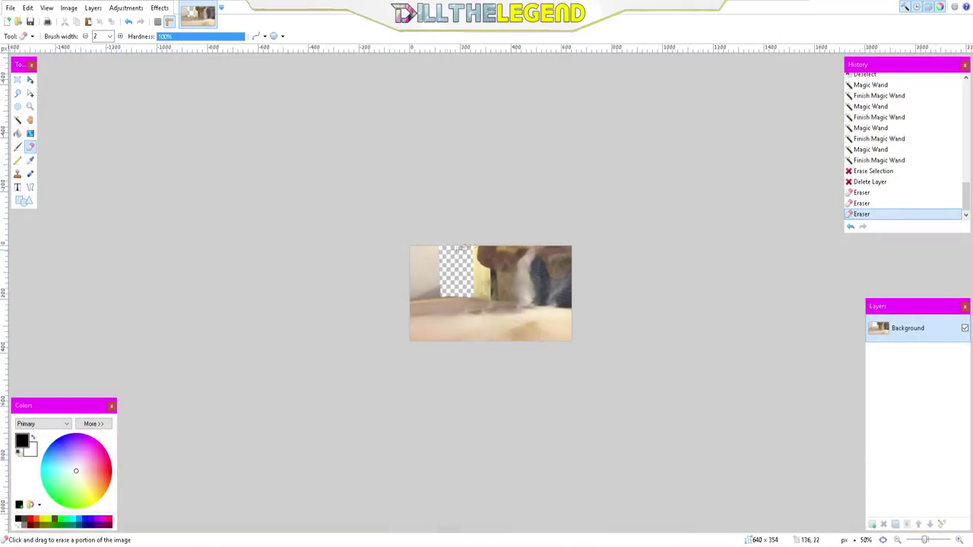
pyautogui.scroll(5, 426, 236)
pyautogui.scroll(-2, 433, 220)
pyautogui.scroll(2, 437, 206)
pyautogui.scroll(-2, 438, 207)
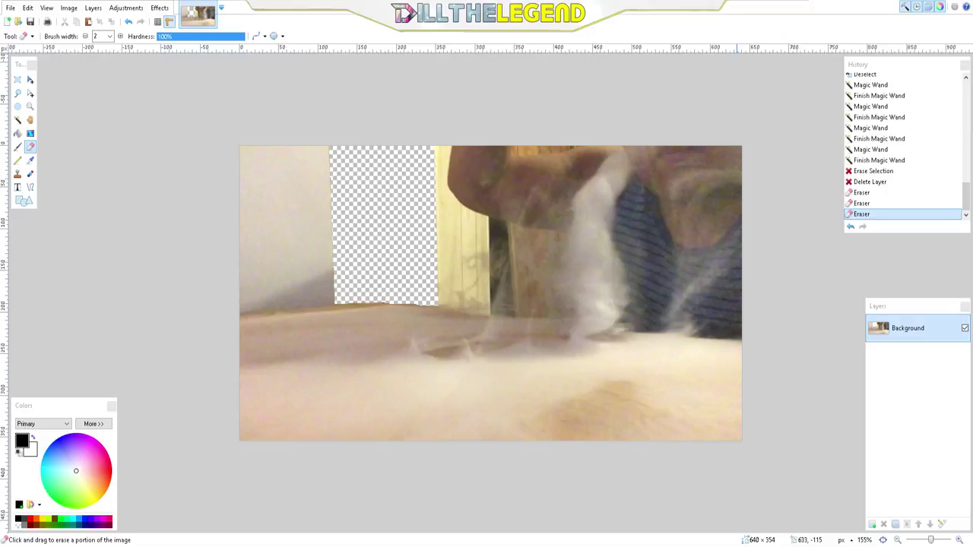
# Step: Paste the door image onto a new layer and erase its white interior
pyautogui.click(872, 524)
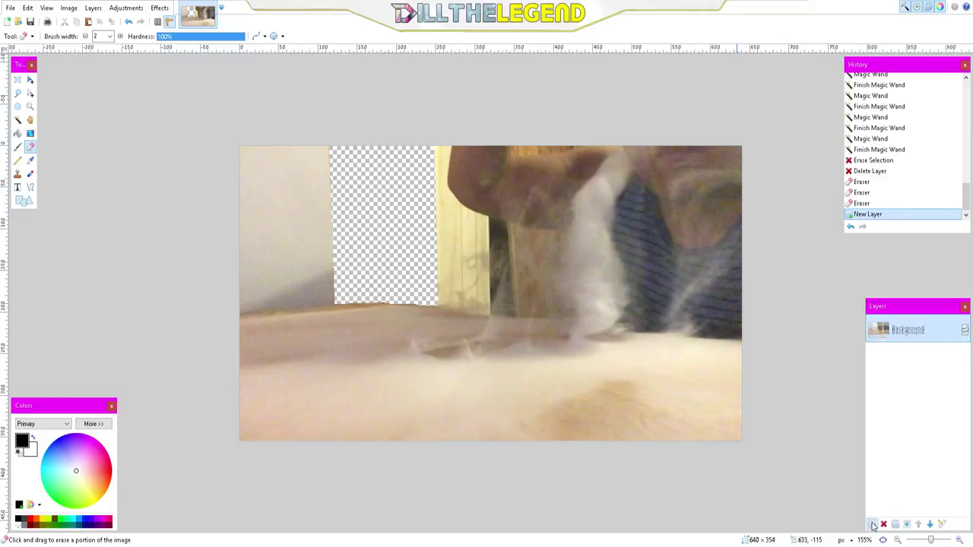
pyautogui.hotkey('ctrl', 'v')
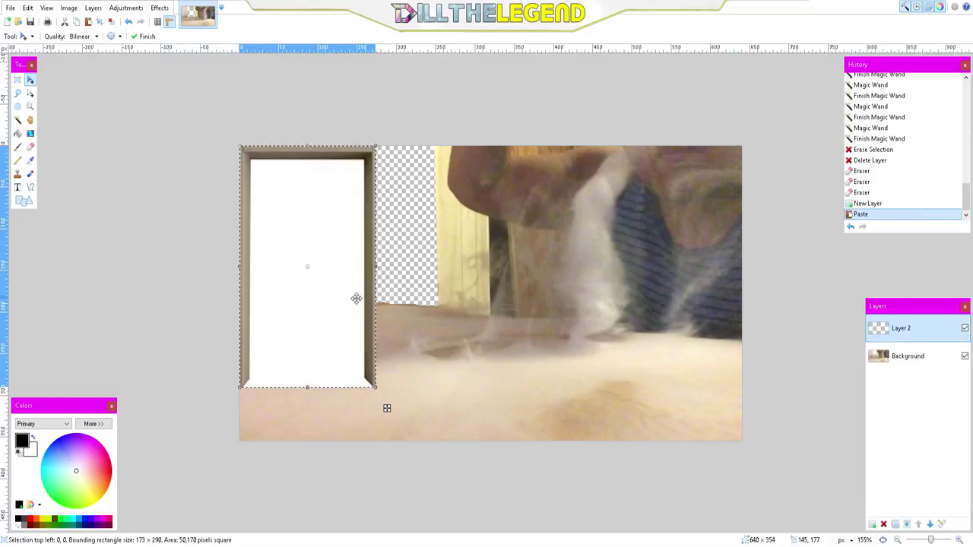
pyautogui.moveTo(385, 405); pyautogui.dragTo(442, 384)
pyautogui.press('s')
pyautogui.click(314, 196)
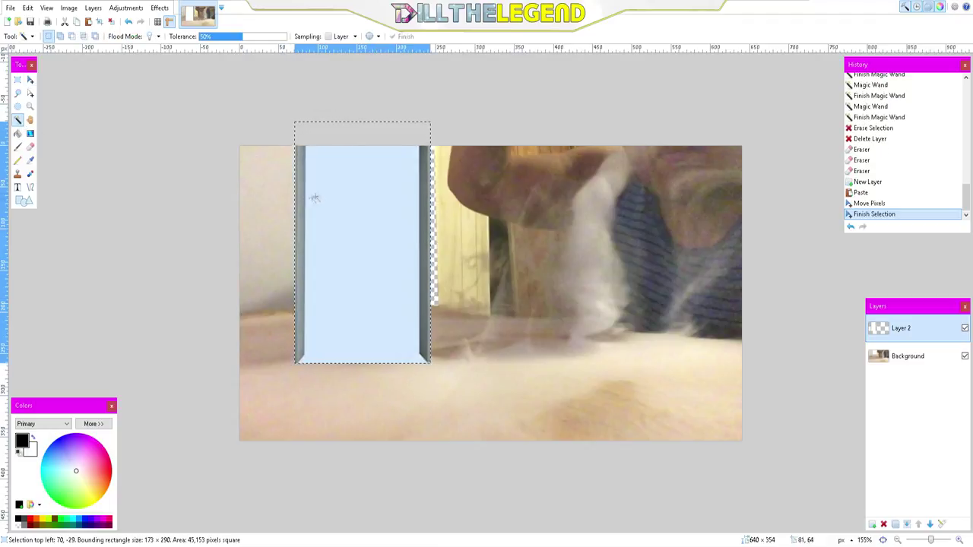
pyautogui.press('Delete')
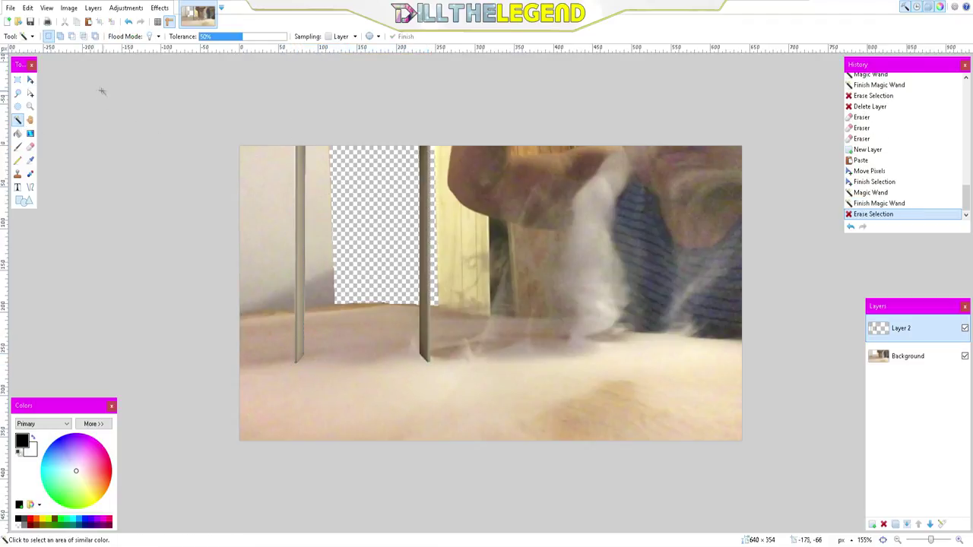
# Step: Move the door frame over the transparent opening, undoing the misplaced moves
pyautogui.click(31, 80)
pyautogui.moveTo(347, 206); pyautogui.dragTo(358, 267)
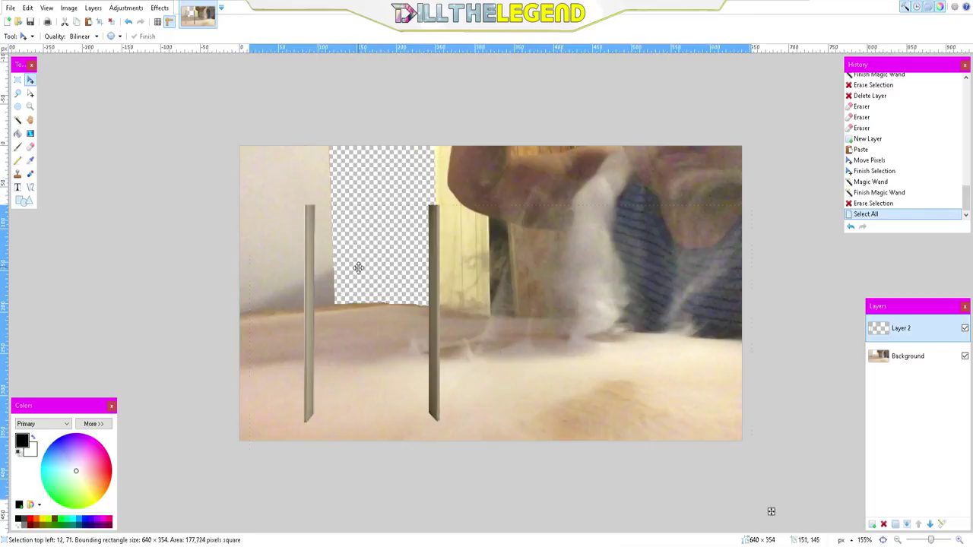
pyautogui.hotkey('ctrl', 'z')
pyautogui.hotkey('ctrl', 'z')
pyautogui.hotkey('ctrl', 'z')
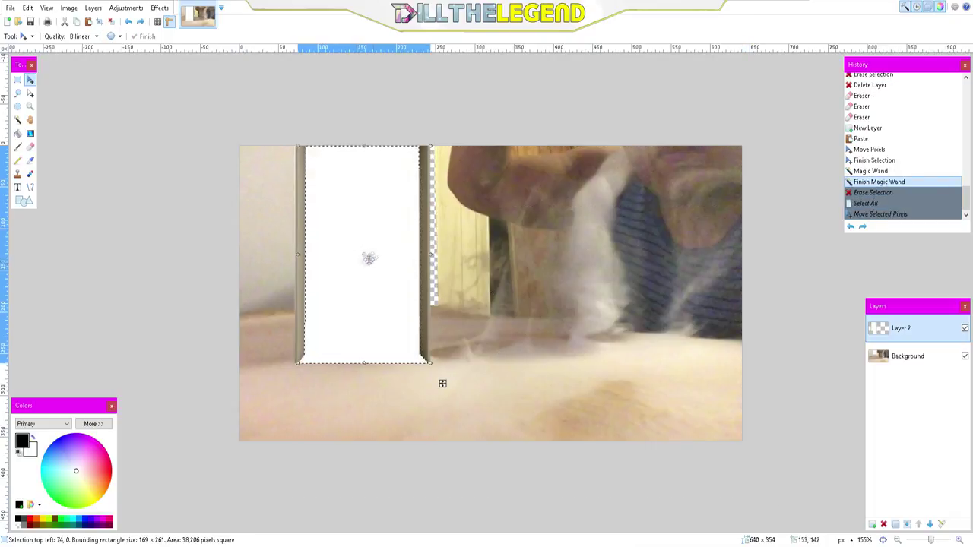
pyautogui.moveTo(370, 256)
pyautogui.mouseDown()
pyautogui.moveTo(397, 321)
pyautogui.moveTo(391, 299)
pyautogui.moveTo(602, 326)
pyautogui.mouseUp()
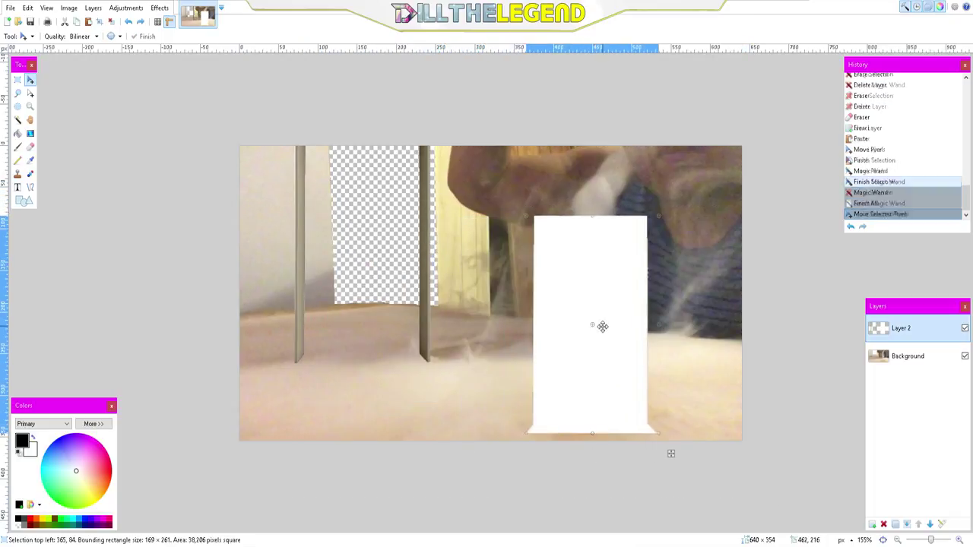
pyautogui.hotkey('ctrl', 'z')
pyautogui.hotkey('ctrl', 'z')
pyautogui.hotkey('ctrl', 'z')
pyautogui.hotkey('ctrl', 'z')
pyautogui.hotkey('ctrl', 'z')
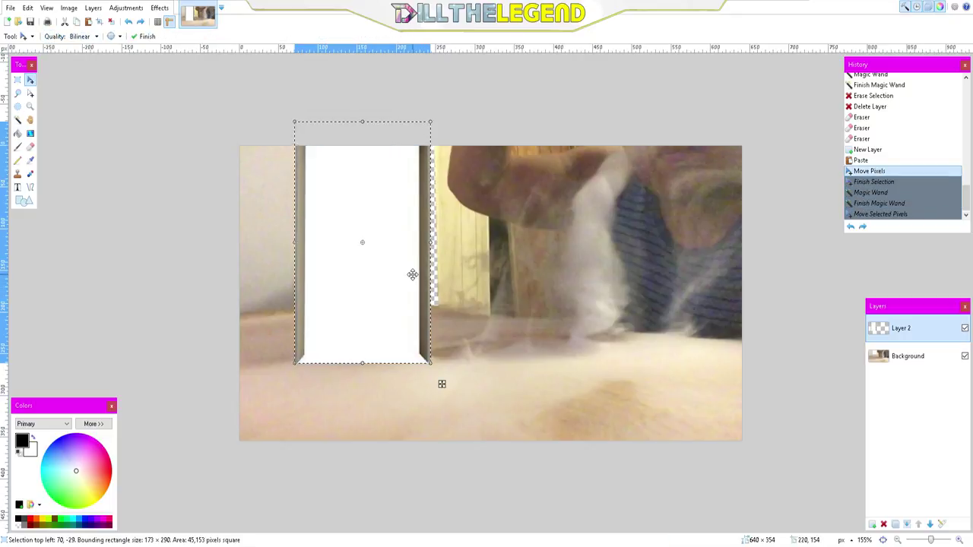
pyautogui.moveTo(335, 312); pyautogui.dragTo(408, 329)
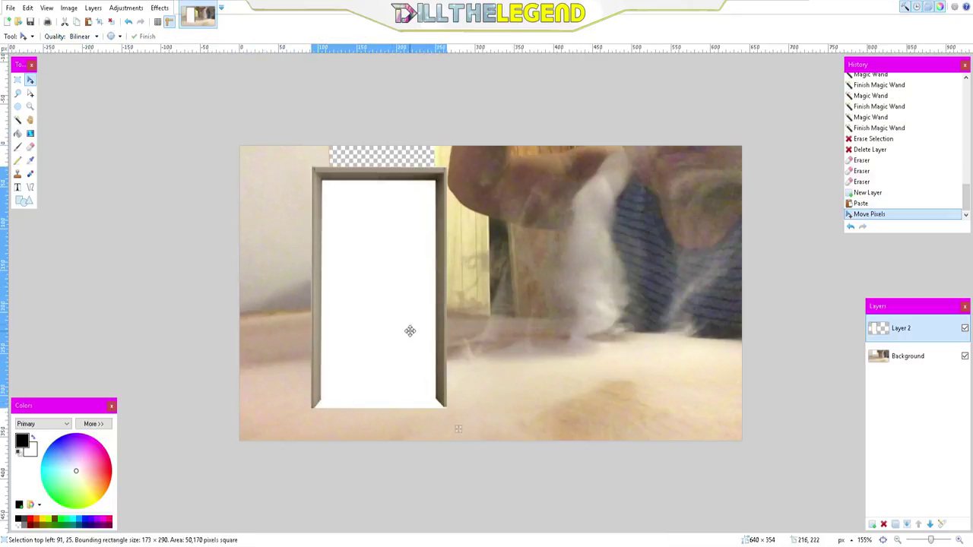
# Step: Erase the remaining white interior, then select all and nudge the frame around the opening
pyautogui.click(18, 121)
pyautogui.click(367, 276)
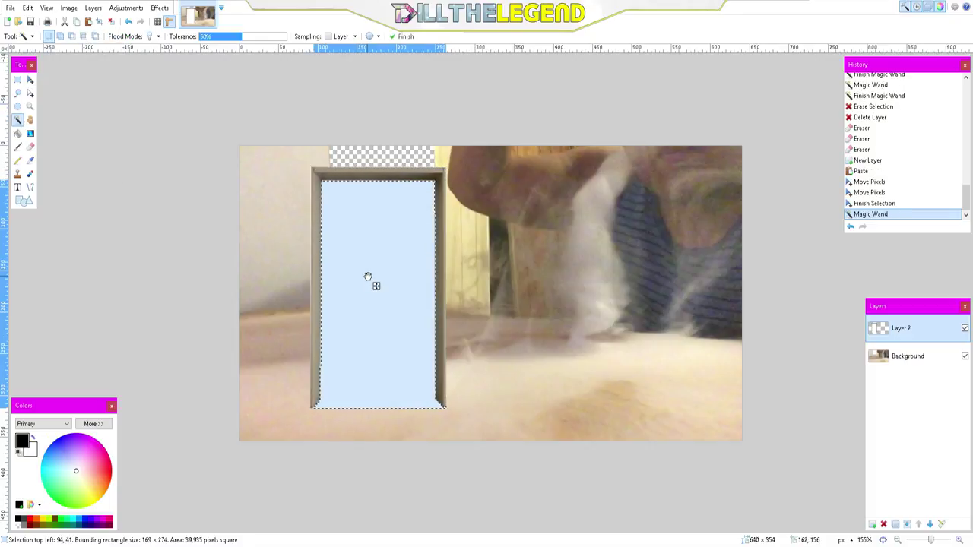
pyautogui.press('Delete')
pyautogui.scroll(3, 361, 226)
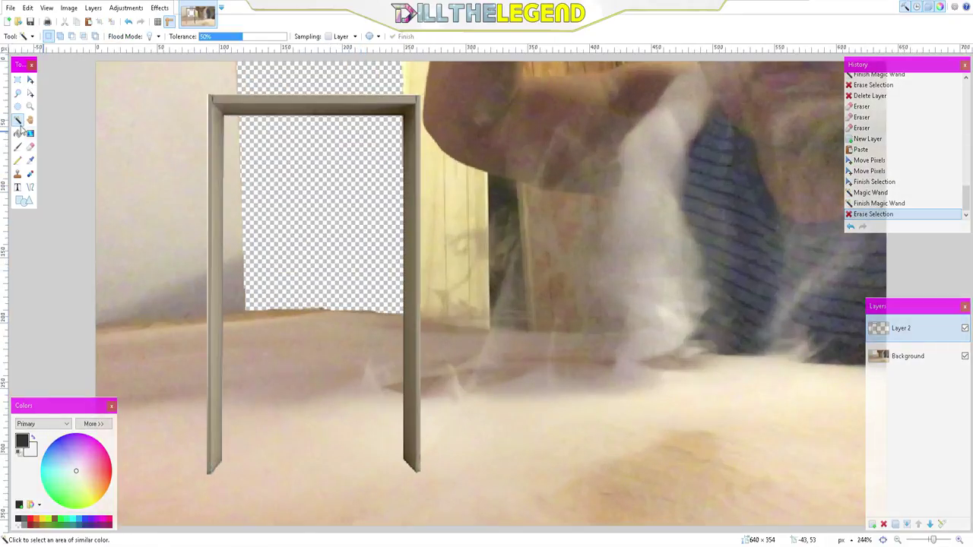
pyautogui.click(30, 79)
pyautogui.hotkey('ctrl', 'a')
pyautogui.moveTo(336, 271); pyautogui.dragTo(347, 250)
pyautogui.scroll(-3, 484, 269)
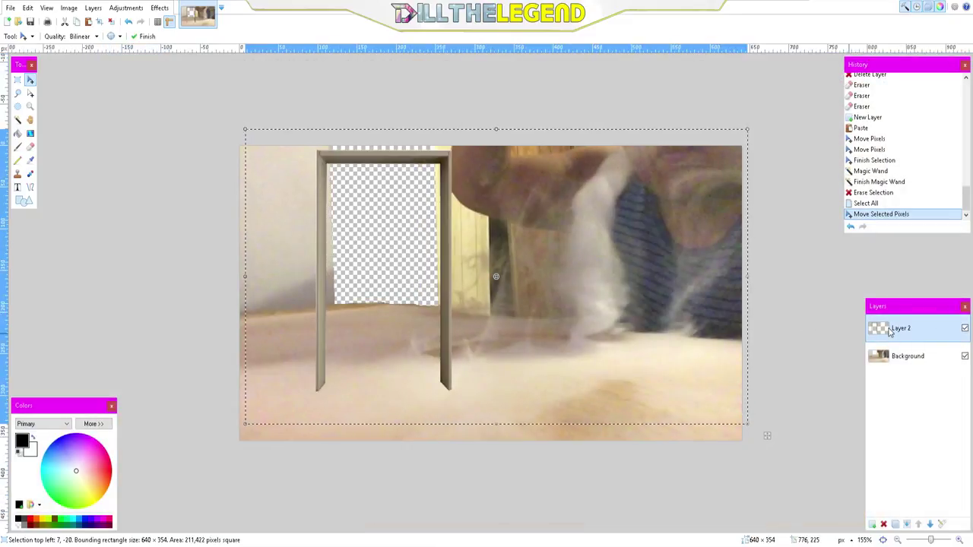
# Step: Move the door layer below the photo, then shrink and shift its contents
pyautogui.hotkey('ctrl', 'pagedown')
pyautogui.moveTo(398, 268); pyautogui.dragTo(393, 238)
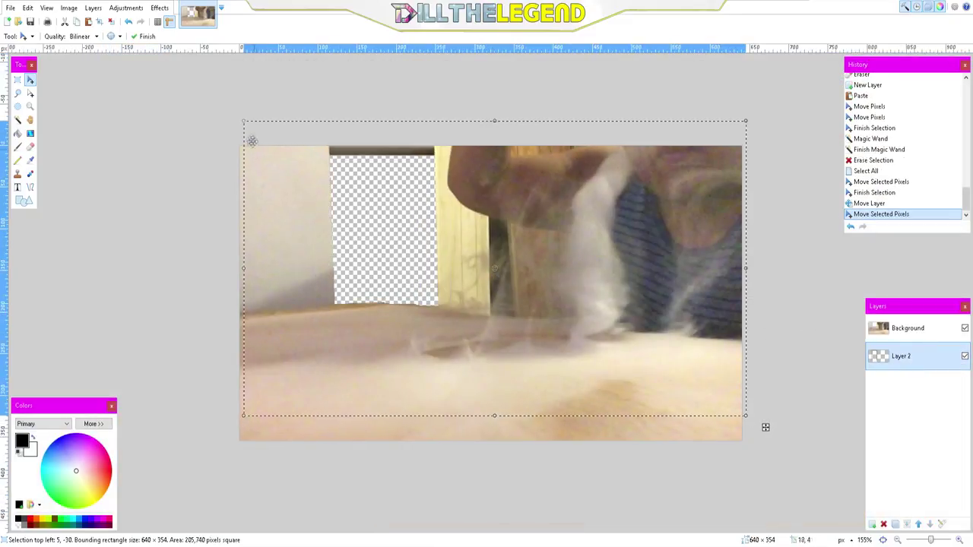
pyautogui.moveTo(244, 124); pyautogui.dragTo(370, 228)
pyautogui.moveTo(653, 348); pyautogui.dragTo(670, 353)
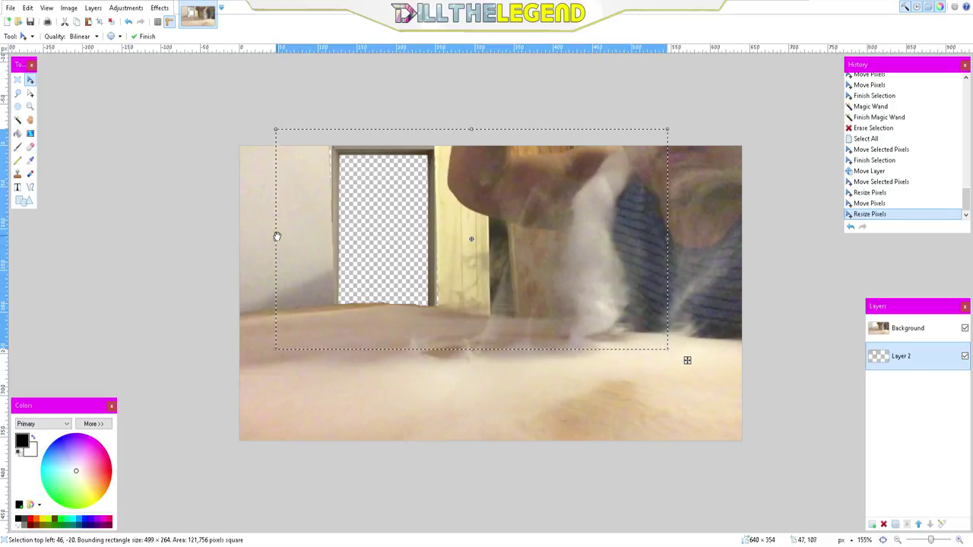
# Step: Widen Layer 2 from the left, shift it, rotate it 0.86° and deselect
pyautogui.moveTo(276, 236); pyautogui.dragTo(267, 238)
pyautogui.moveTo(447, 293); pyautogui.dragTo(456, 293)
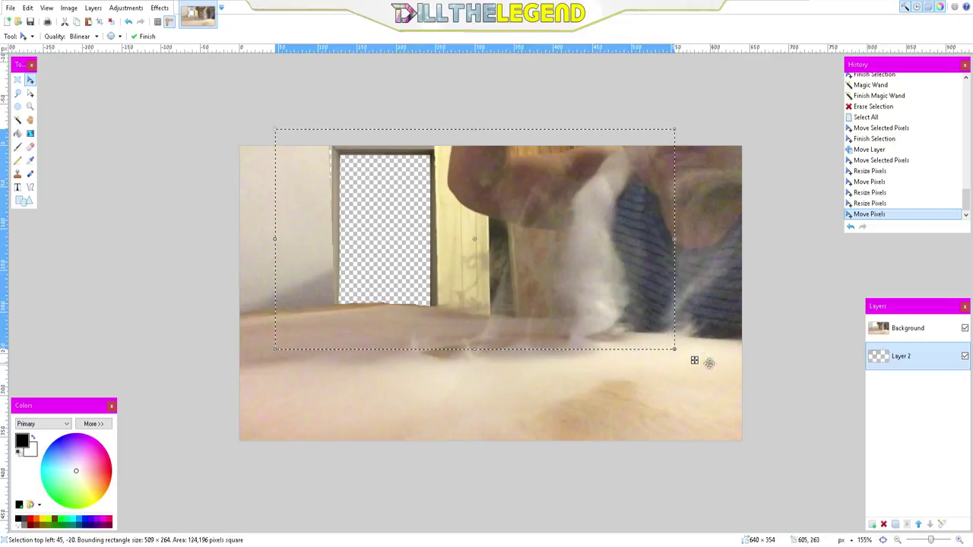
pyautogui.moveTo(677, 360); pyautogui.dragTo(685, 357)
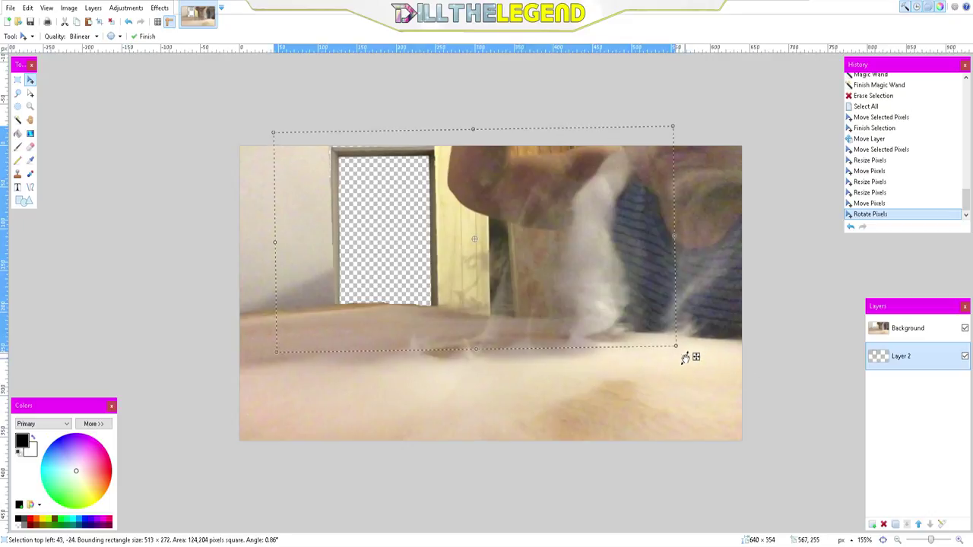
pyautogui.moveTo(565, 325); pyautogui.dragTo(568, 324)
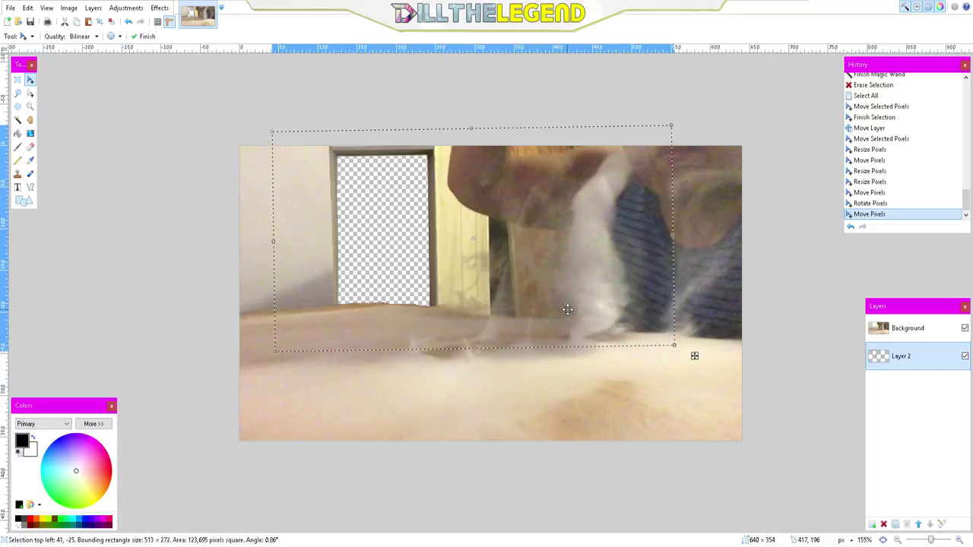
pyautogui.hotkey('ctrl', 'd')
pyautogui.scroll(6, 441, 213)
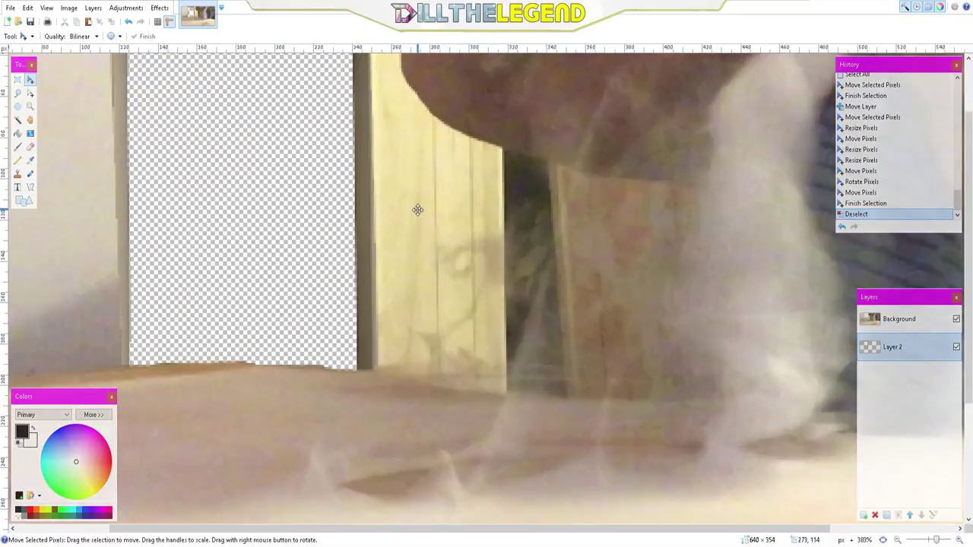
pyautogui.scroll(-9, 166, 225)
pyautogui.scroll(3, 514, 232)
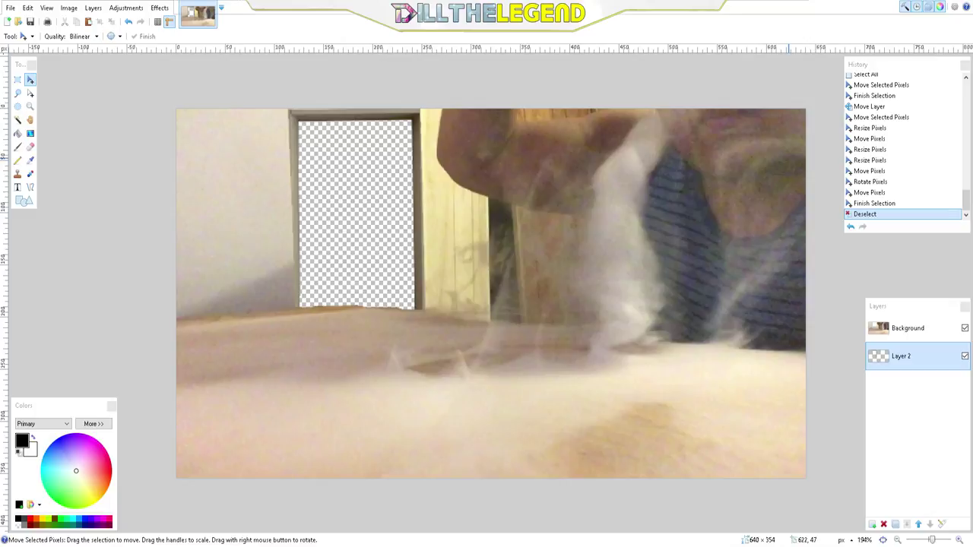
pyautogui.click(861, 345)
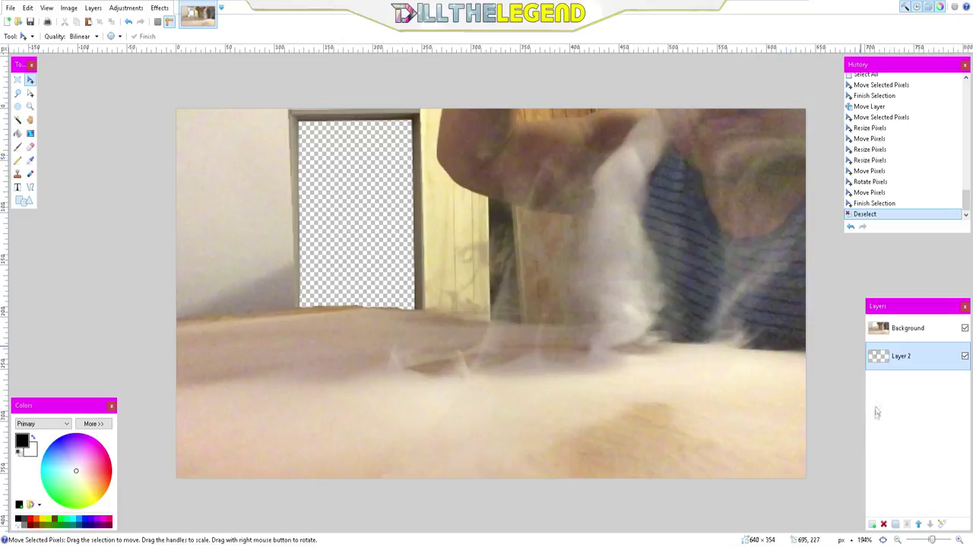
# Step: Paste the landscape onto a new layer below Layer 2, keeping the canvas size
pyautogui.click(872, 524)
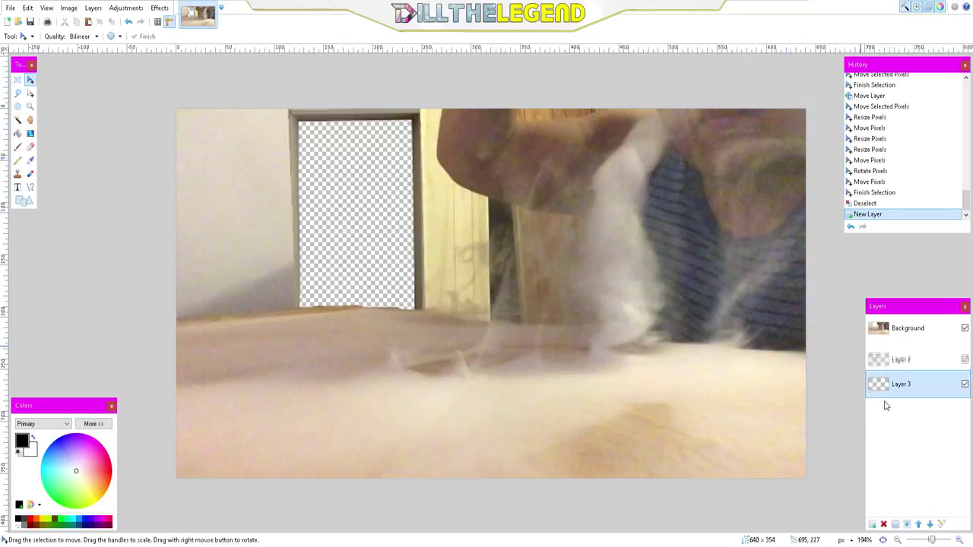
pyautogui.moveTo(886, 405); pyautogui.dragTo(885, 406)
pyautogui.hotkey('ctrl', 'v')
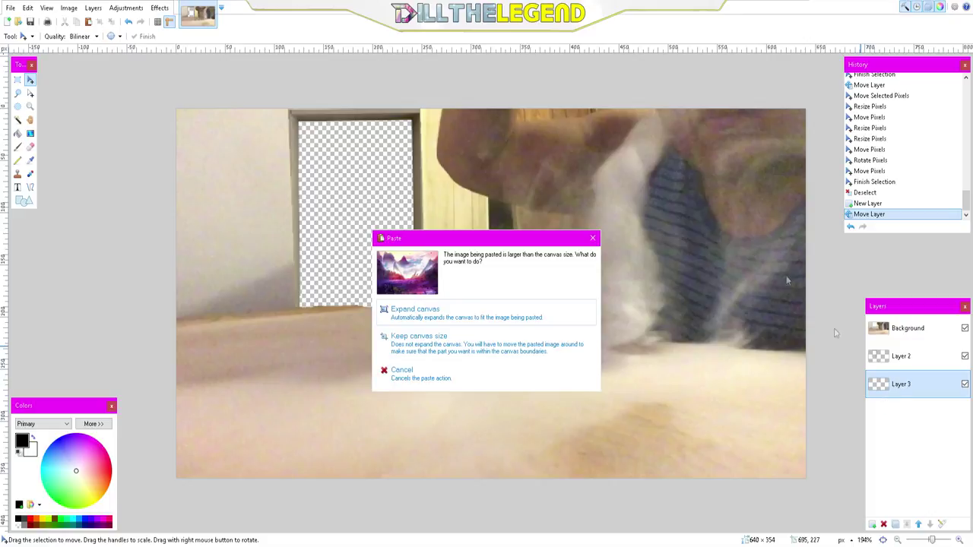
pyautogui.click(511, 345)
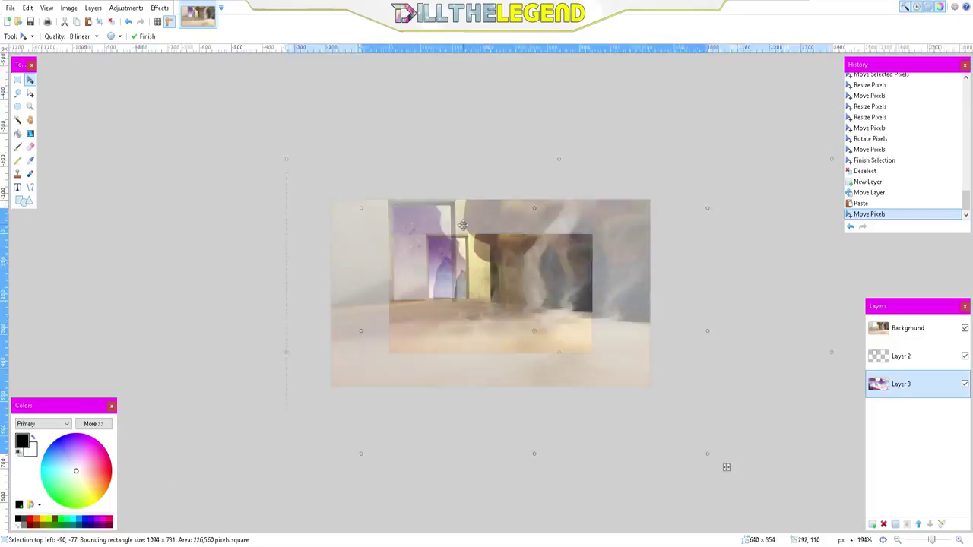
# Step: Resize and move the landscape to fill the door frame, then deselect
pyautogui.scroll(-5, 682, 435)
pyautogui.moveTo(664, 422); pyautogui.dragTo(526, 317)
pyautogui.scroll(6, 525, 318)
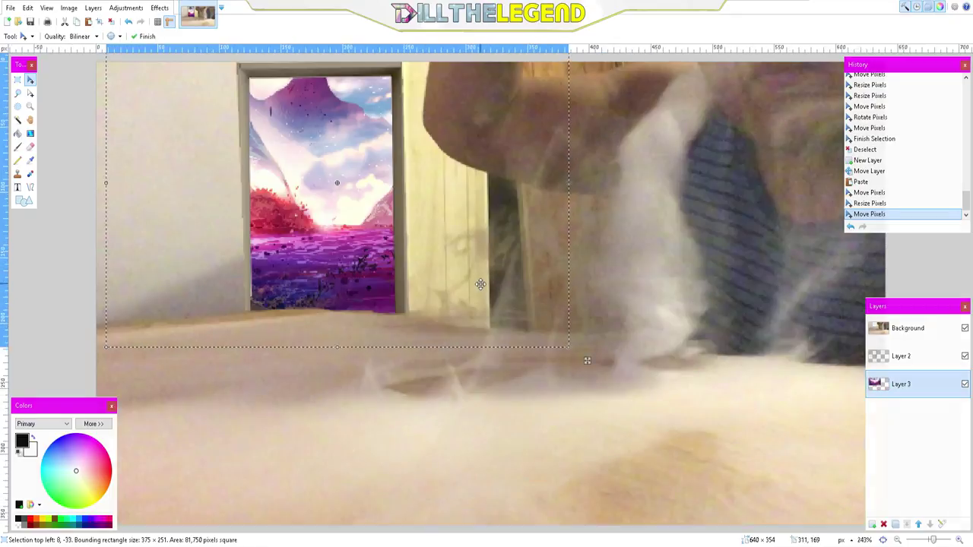
pyautogui.moveTo(507, 303); pyautogui.dragTo(619, 368)
pyautogui.moveTo(333, 236); pyautogui.dragTo(333, 222)
pyautogui.scroll(-5, 338, 228)
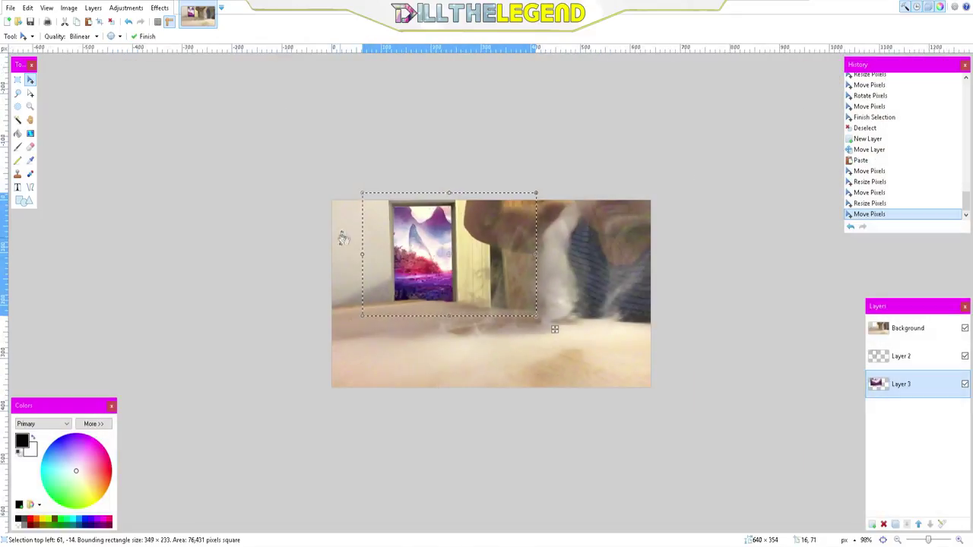
pyautogui.moveTo(504, 314); pyautogui.dragTo(466, 307)
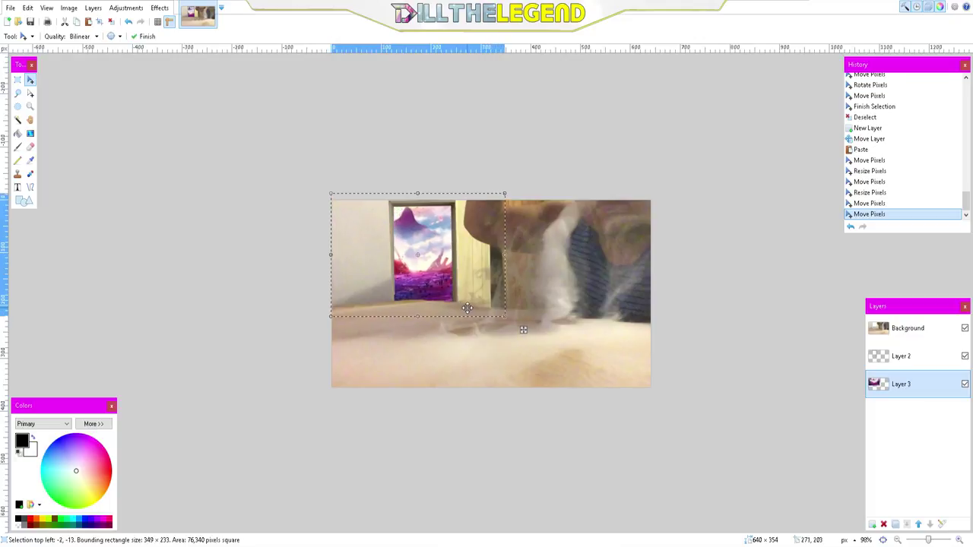
pyautogui.hotkey('ctrl', 'd')
# Step: Inspect the doorway composite, then make Layer 2 the active layer
pyautogui.scroll(1, 390, 218)
pyautogui.scroll(2, 389, 218)
pyautogui.scroll(-2, 389, 212)
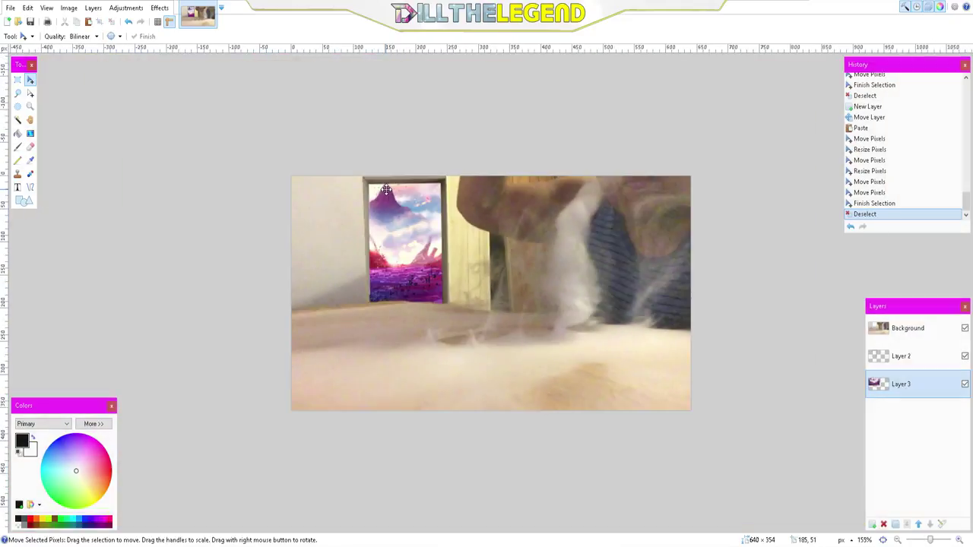
pyautogui.scroll(2, 387, 206)
pyautogui.scroll(-1, 387, 190)
pyautogui.scroll(4, 386, 190)
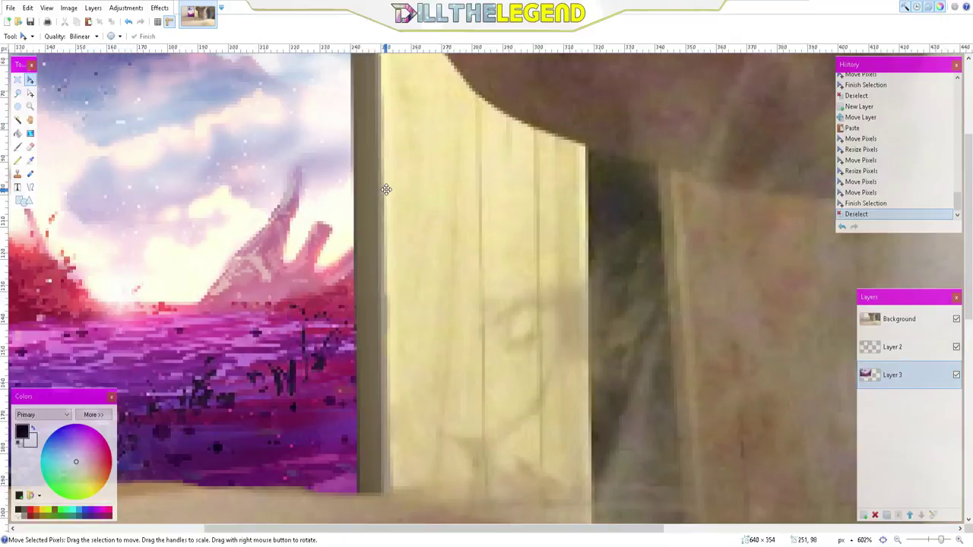
pyautogui.scroll(-4, 387, 190)
pyautogui.scroll(2, 386, 190)
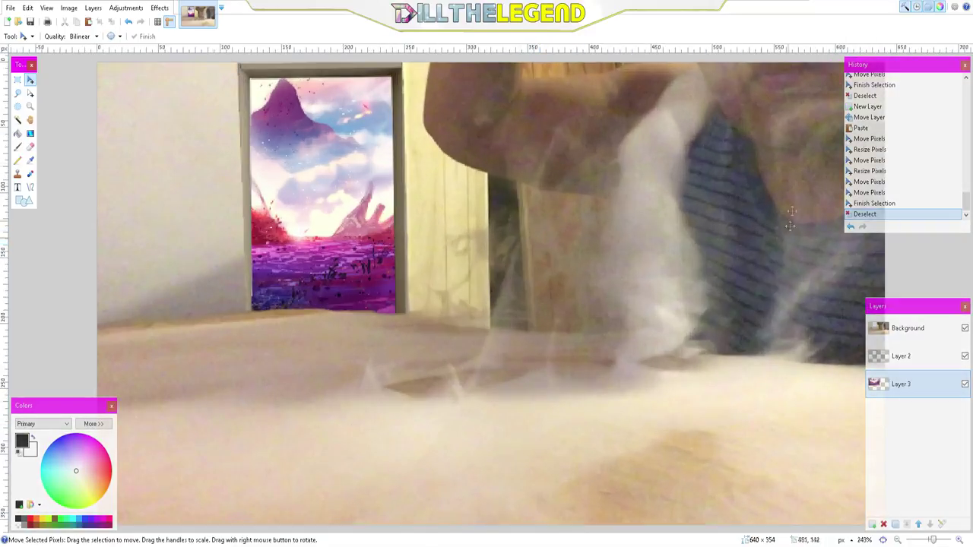
pyautogui.scroll(-4, 456, 228)
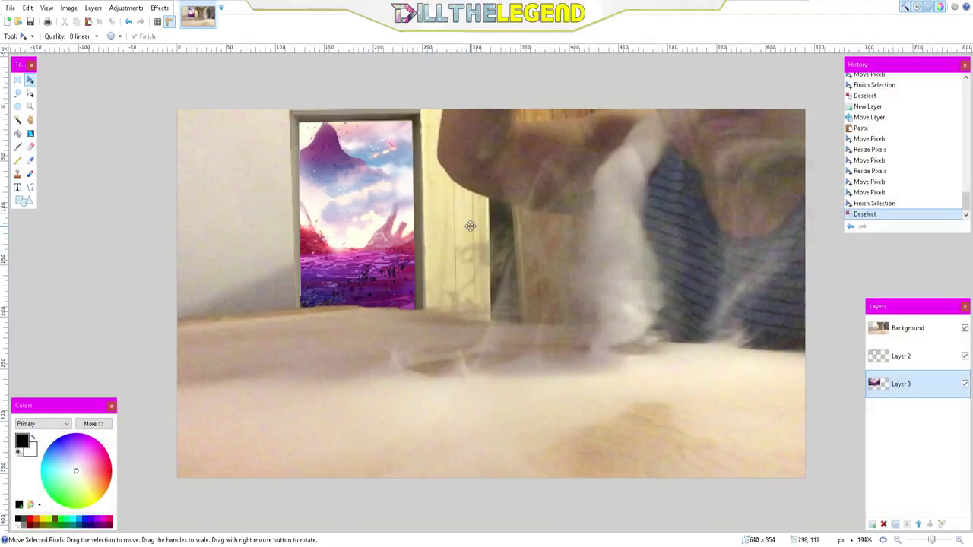
pyautogui.scroll(3, 475, 225)
pyautogui.scroll(-2, 481, 222)
pyautogui.scroll(2, 481, 222)
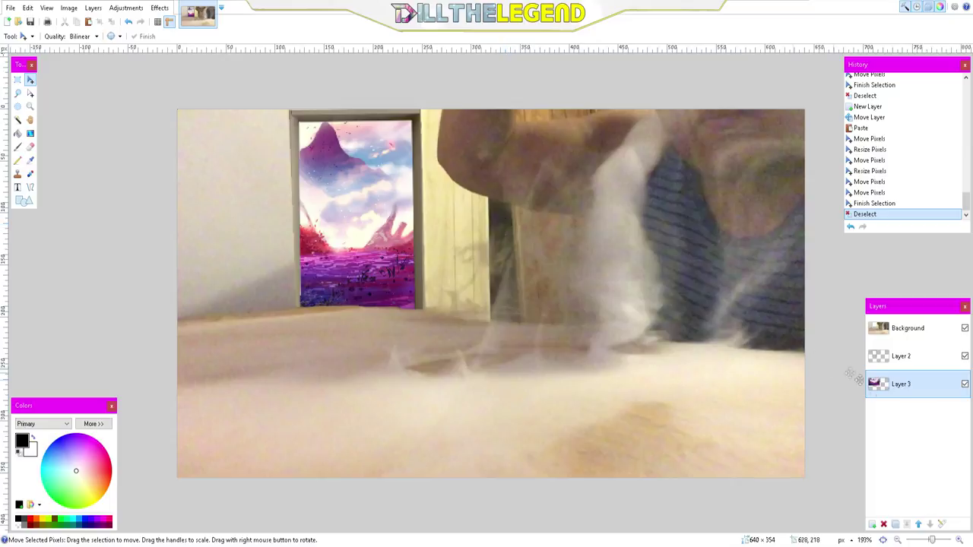
pyautogui.click(898, 358)
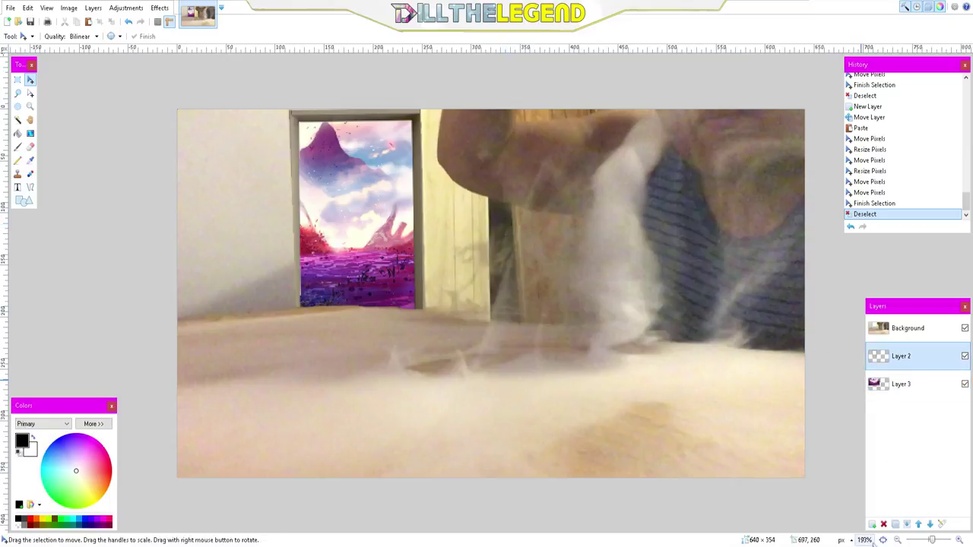
# Step: On the Background layer, magic-wand select the fog and floor area
pyautogui.click(900, 329)
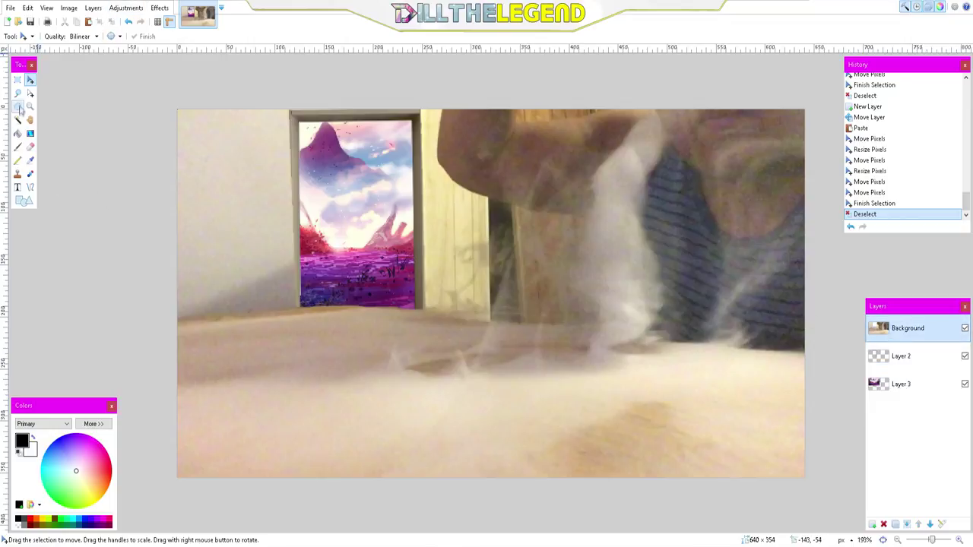
pyautogui.click(17, 120)
pyautogui.click(471, 384)
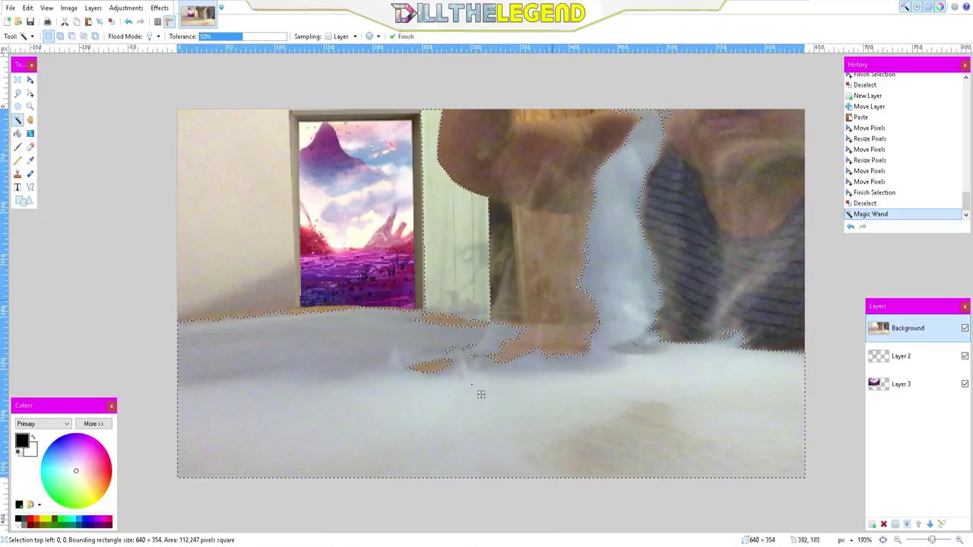
pyautogui.click(536, 292)
pyautogui.keyDown('ctrl'); pyautogui.click(446, 428); pyautogui.keyUp('ctrl')
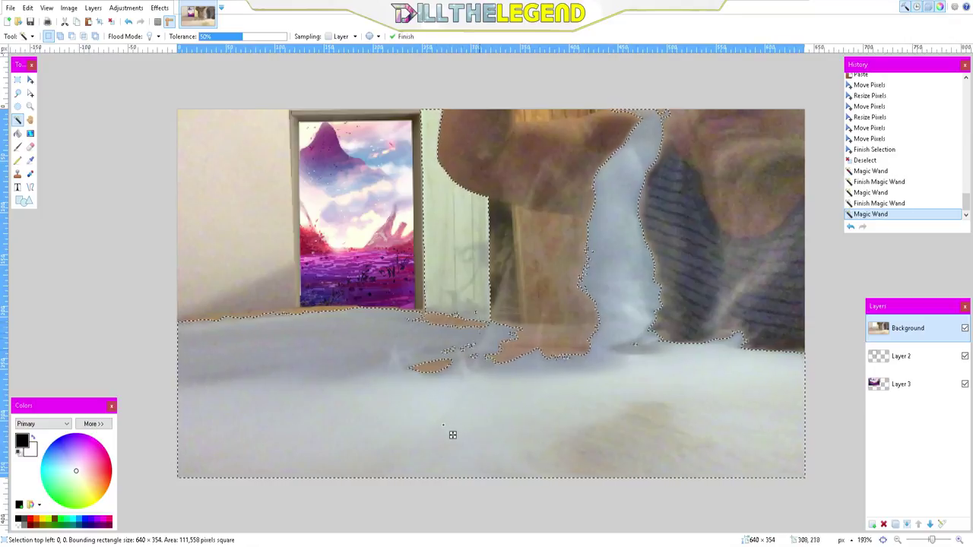
pyautogui.keyDown('ctrl'); pyautogui.scroll(12, 452, 434); pyautogui.keyUp('ctrl')
pyautogui.keyDown('ctrl'); pyautogui.scroll(-2, 489, 336); pyautogui.keyUp('ctrl')
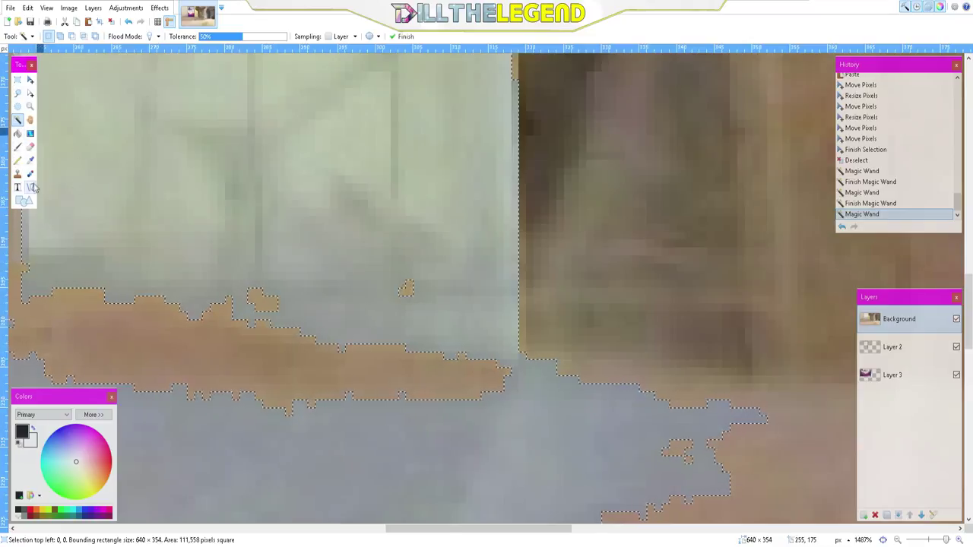
# Step: Sample the brown floor colour and draw a short brown line along the floor edge
pyautogui.click(30, 161)
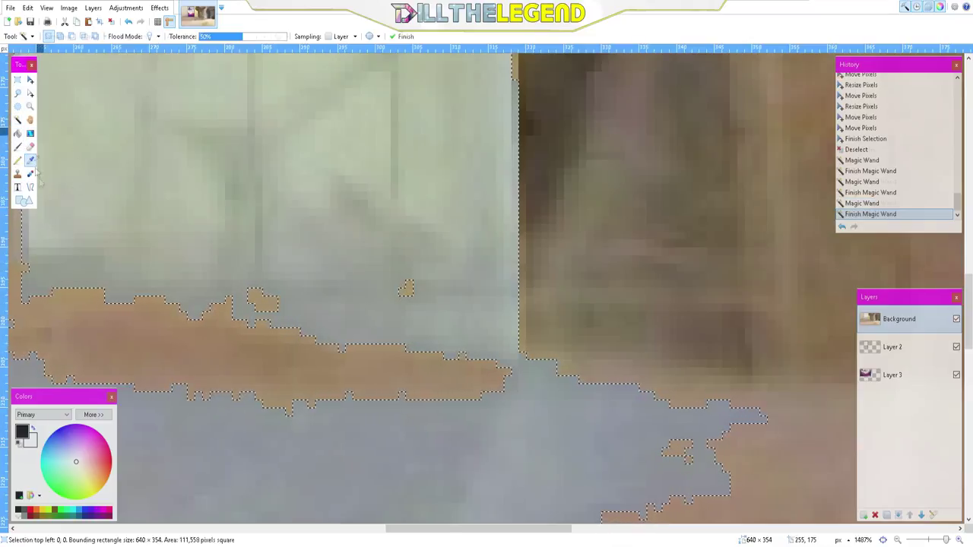
pyautogui.click(272, 374)
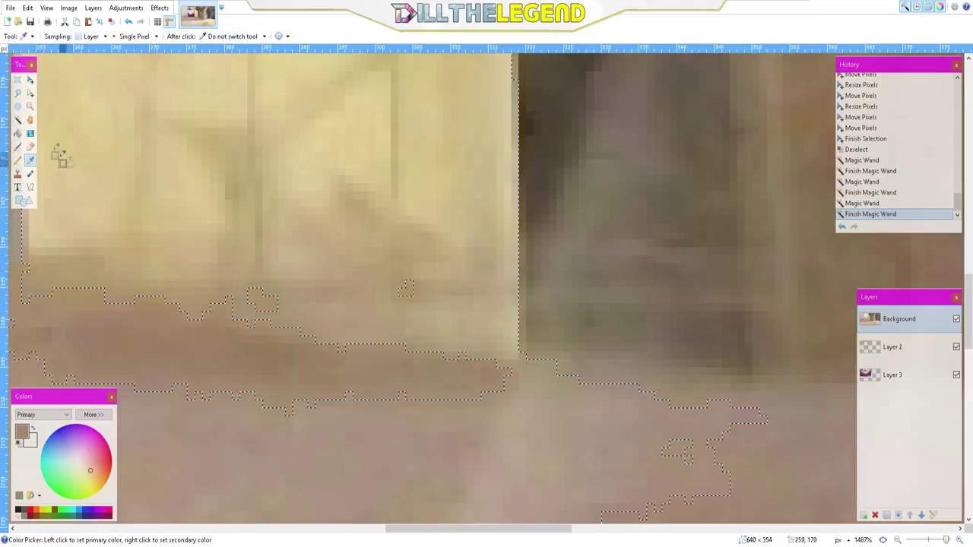
pyautogui.click(30, 187)
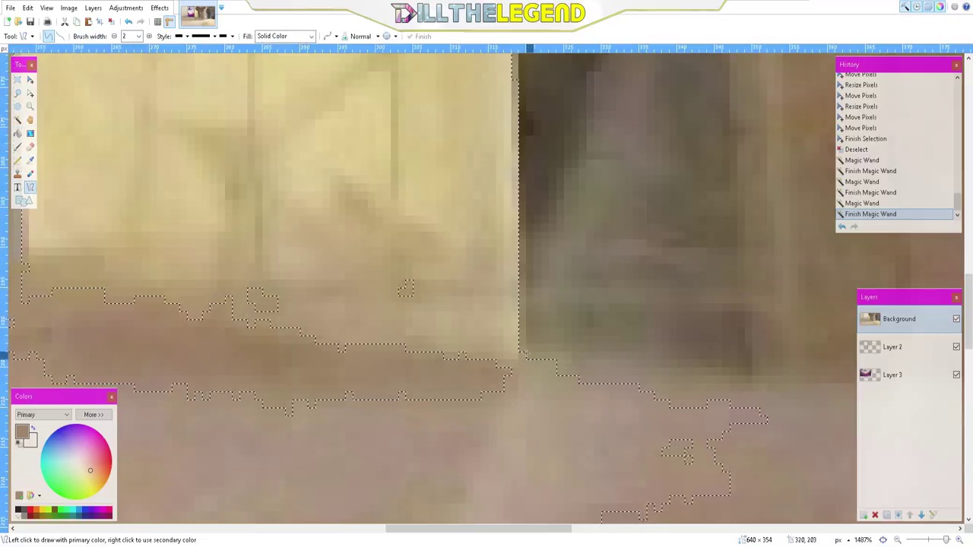
pyautogui.moveTo(420, 363); pyautogui.dragTo(502, 370)
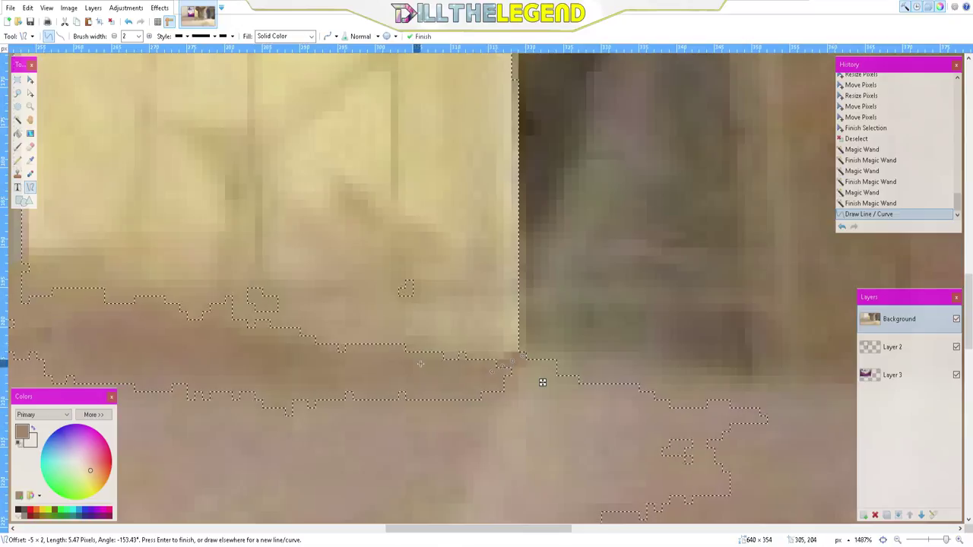
pyautogui.hotkey('ctrl', 'd')
# Step: Magic-wand select the pale floor and stream again, then show the Adjustments menu
pyautogui.click(17, 119)
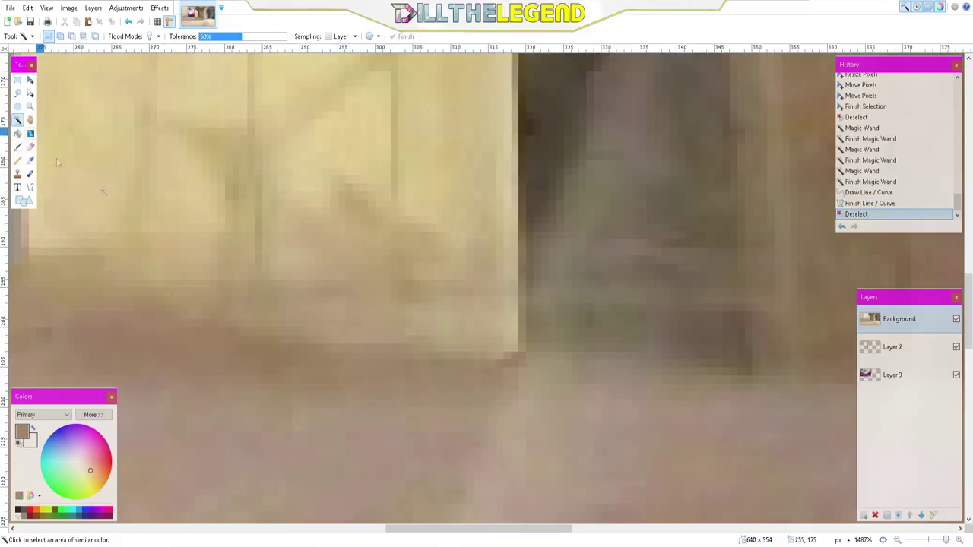
pyautogui.click(570, 494)
pyautogui.scroll(-5, 569, 493)
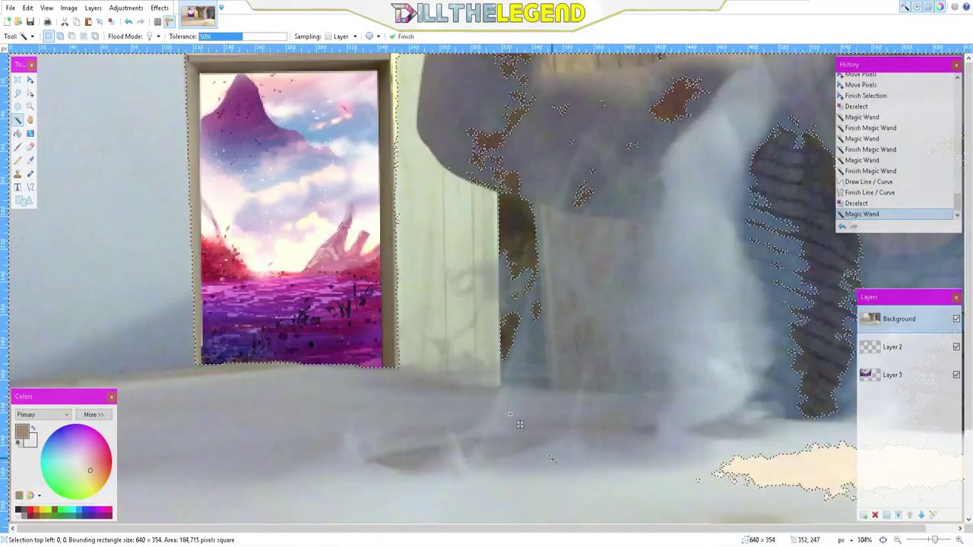
pyautogui.scroll(-3, 504, 354)
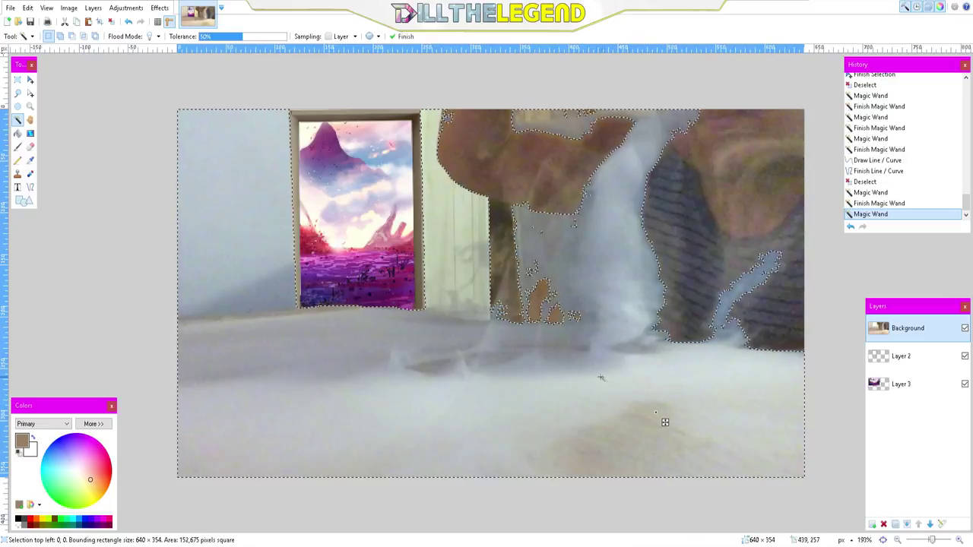
pyautogui.click(506, 384)
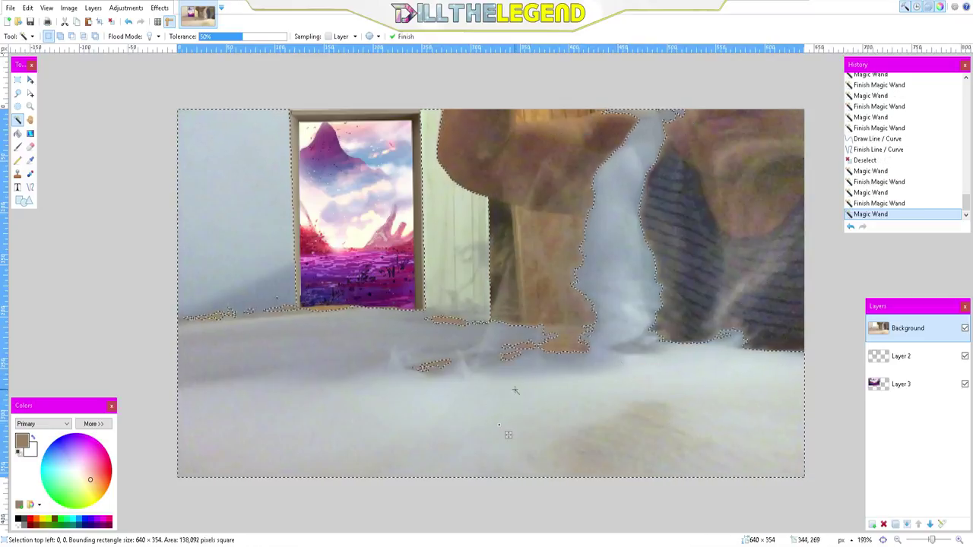
pyautogui.click(499, 424)
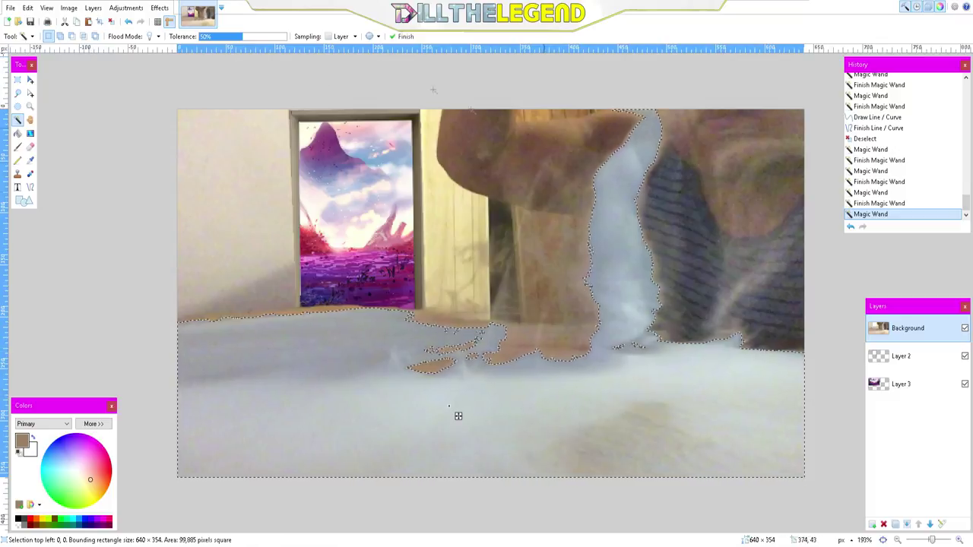
pyautogui.click(125, 8)
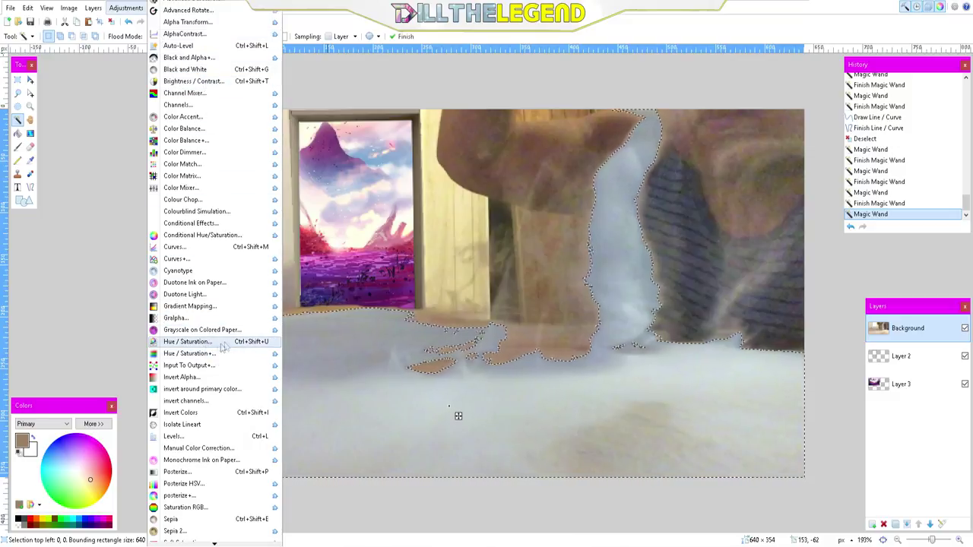
# Step: Recolour the selected floor and stream turquoise with Hue 154 and Saturation 132, then deselect
pyautogui.click(190, 343)
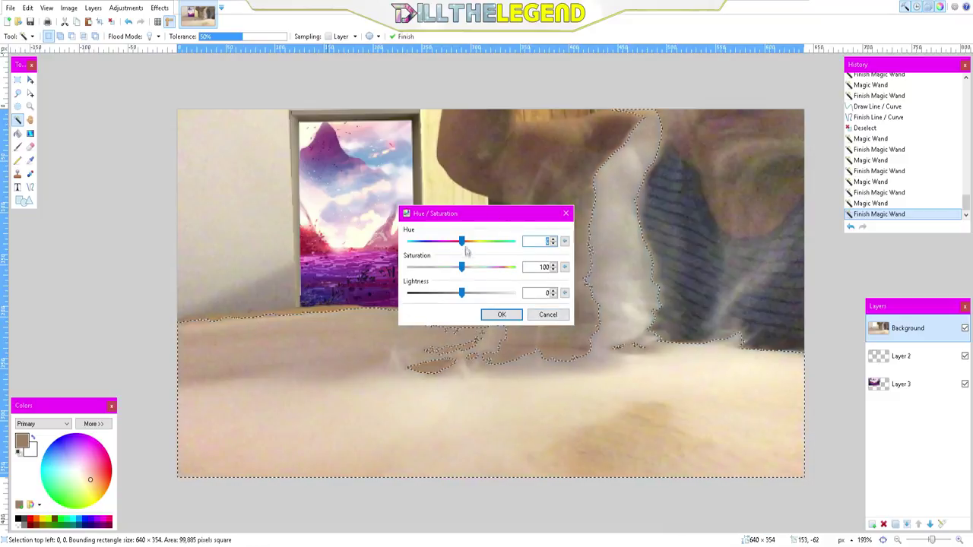
pyautogui.moveTo(463, 242)
pyautogui.mouseDown()
pyautogui.moveTo(491, 242)
pyautogui.moveTo(420, 243)
pyautogui.moveTo(530, 236)
pyautogui.moveTo(393, 250)
pyautogui.moveTo(489, 231)
pyautogui.moveTo(450, 233)
pyautogui.mouseUp()
pyautogui.moveTo(462, 267); pyautogui.dragTo(509, 234)
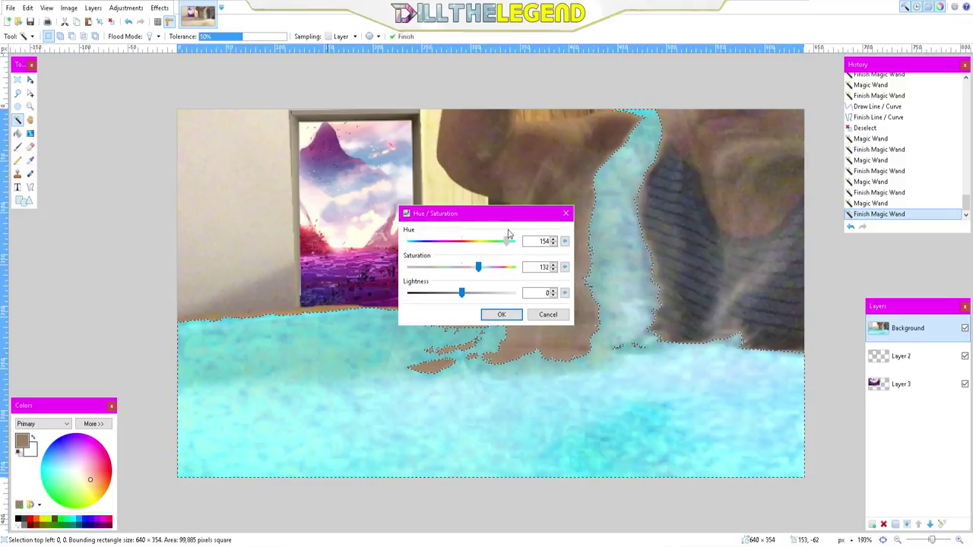
pyautogui.click(502, 314)
pyautogui.hotkey('ctrl', 'd')
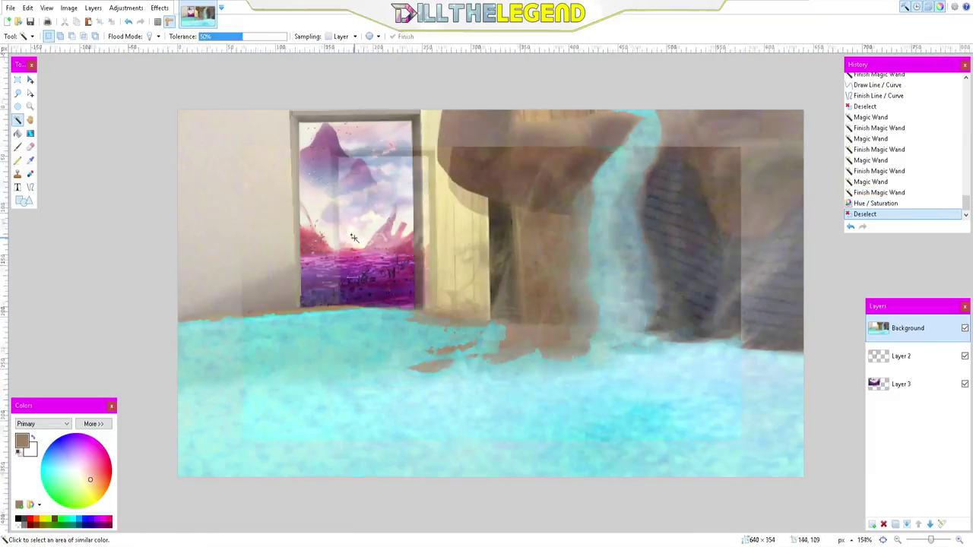
# Step: Restore the floor and stream selection and paste a copy onto a new layer
pyautogui.hotkey('ctrl', '-')
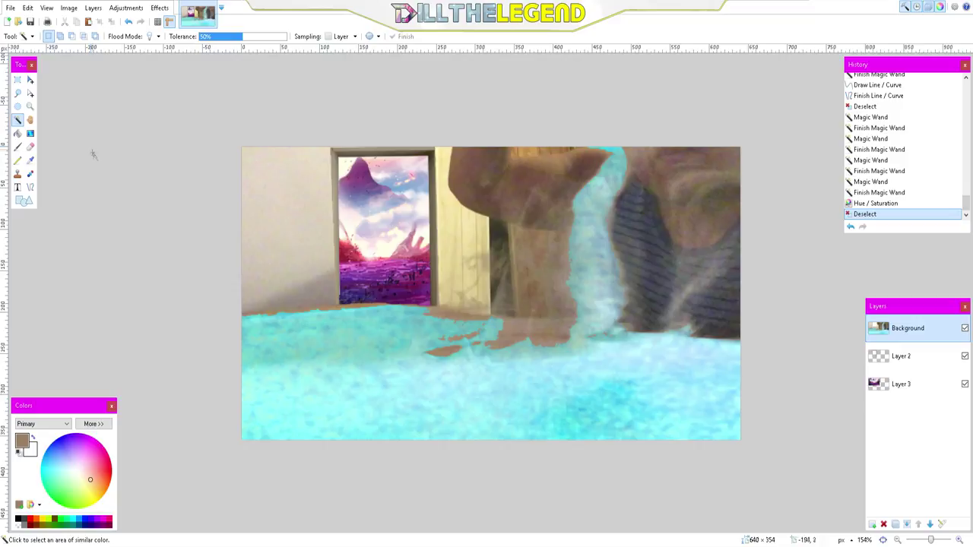
pyautogui.hotkey('ctrl', 'z')
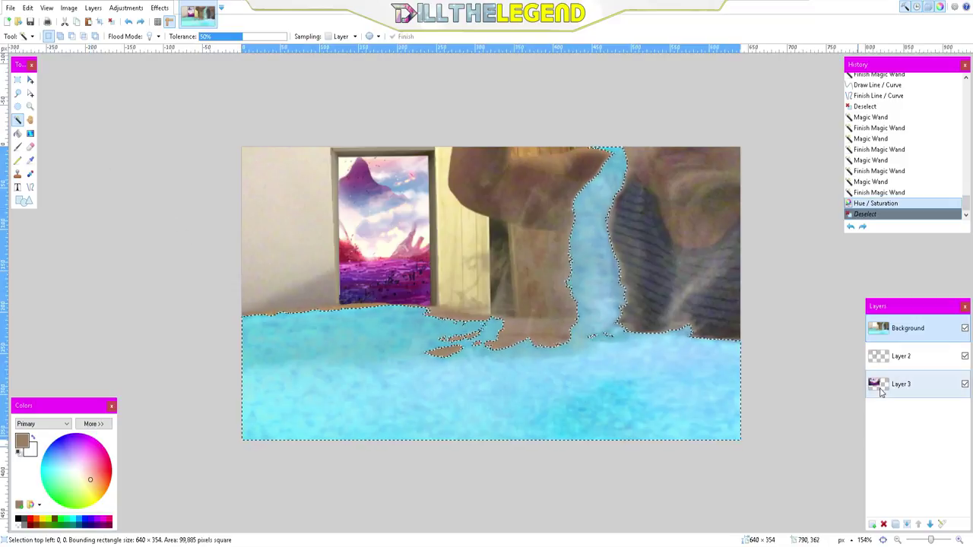
pyautogui.click(873, 524)
pyautogui.hotkey('ctrl', 'v')
pyautogui.hotkey('ctrl', 'd')
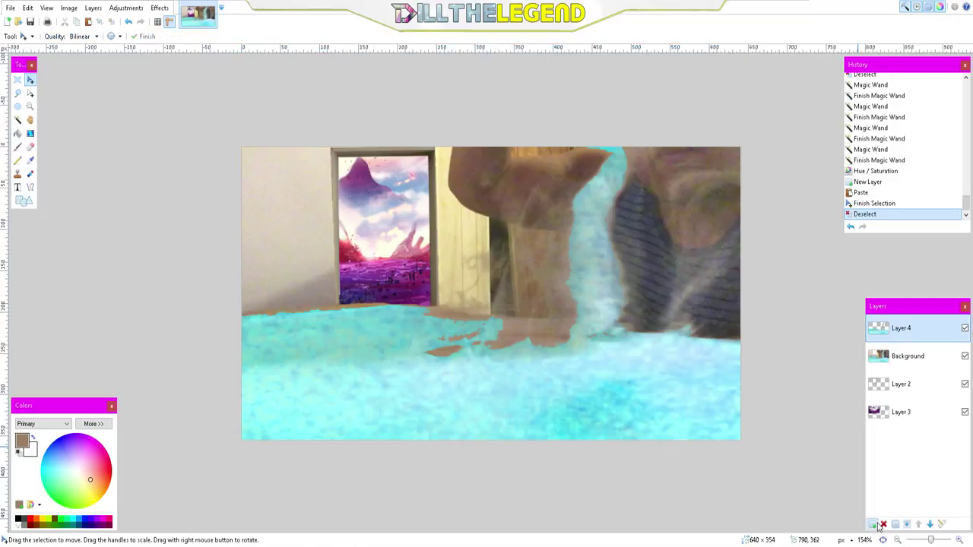
# Step: Feather the new layer's turquoise floor with a radius of 10
pyautogui.click(164, 10)
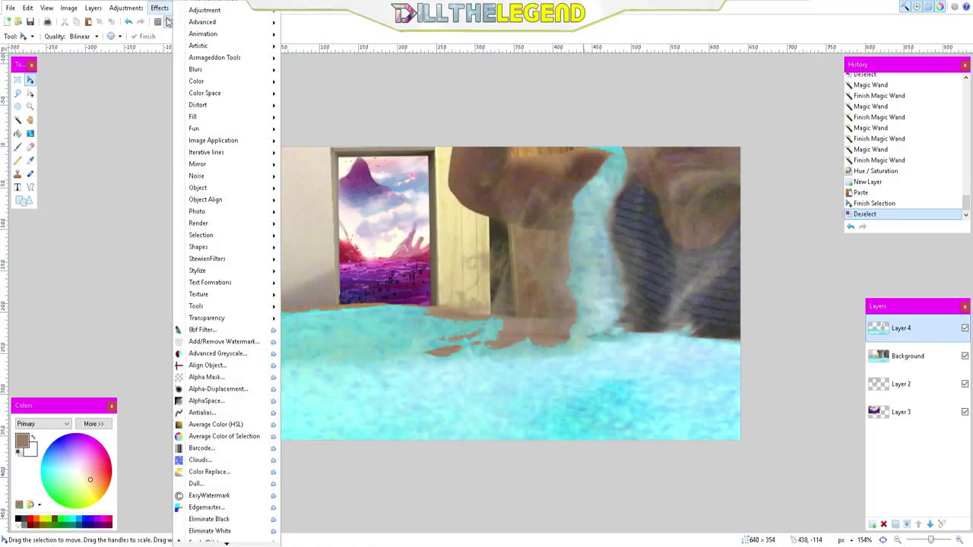
pyautogui.moveTo(207, 200)
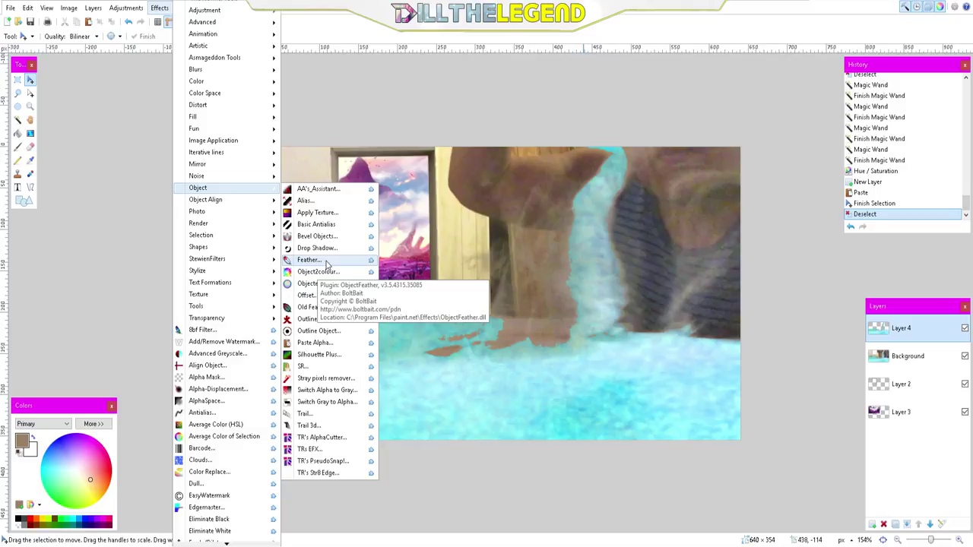
pyautogui.click(327, 263)
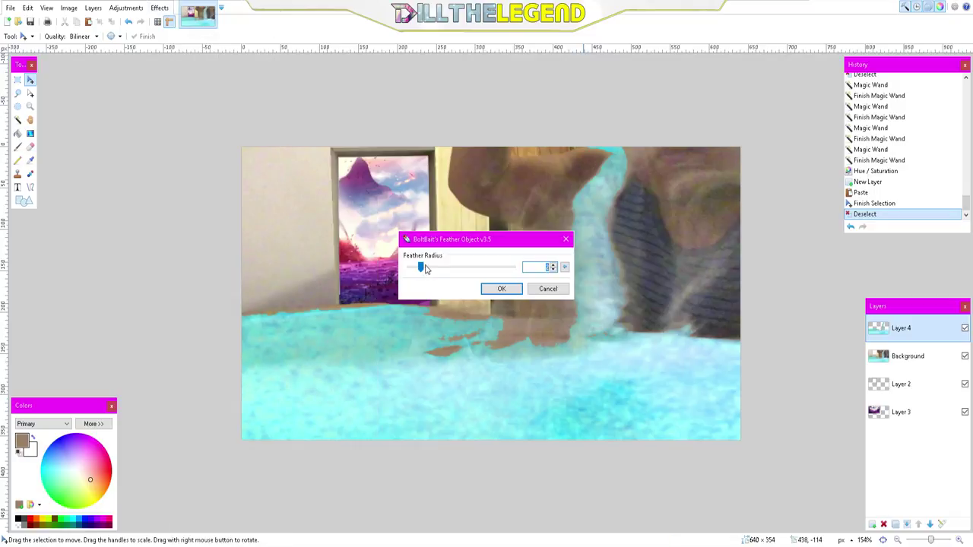
pyautogui.moveTo(421, 273); pyautogui.dragTo(536, 270)
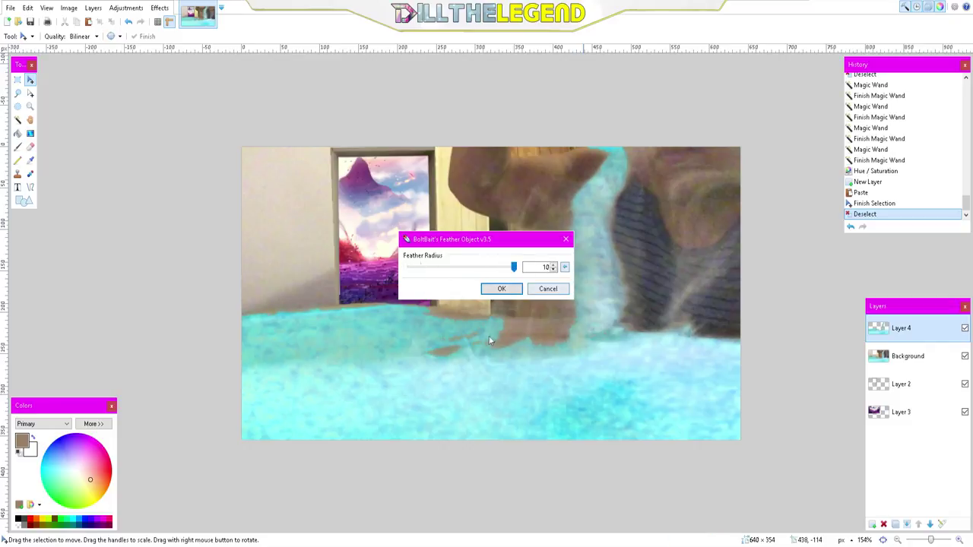
pyautogui.click(501, 288)
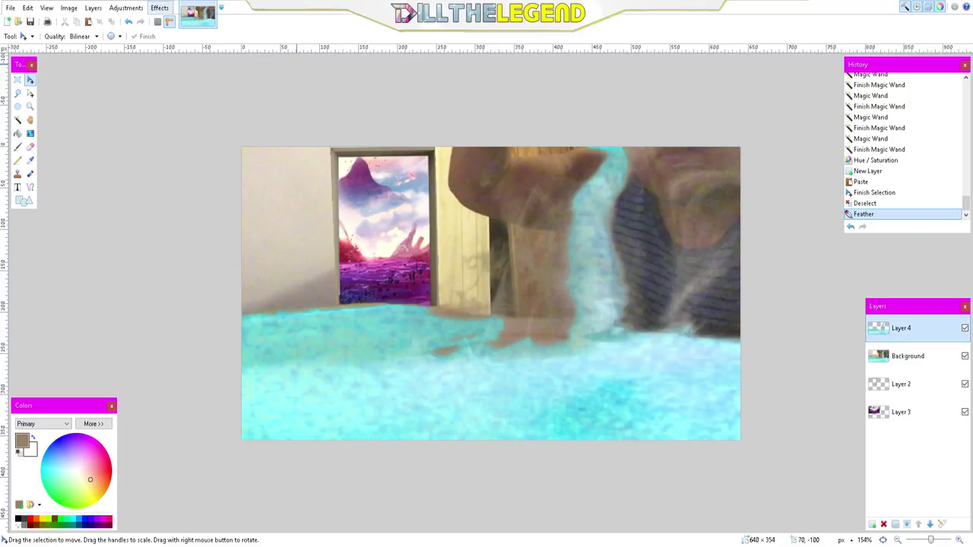
# Step: Reapply the feather to Layer 4 several more times with Repeat Feather and Ctrl+F
pyautogui.click(159, 9)
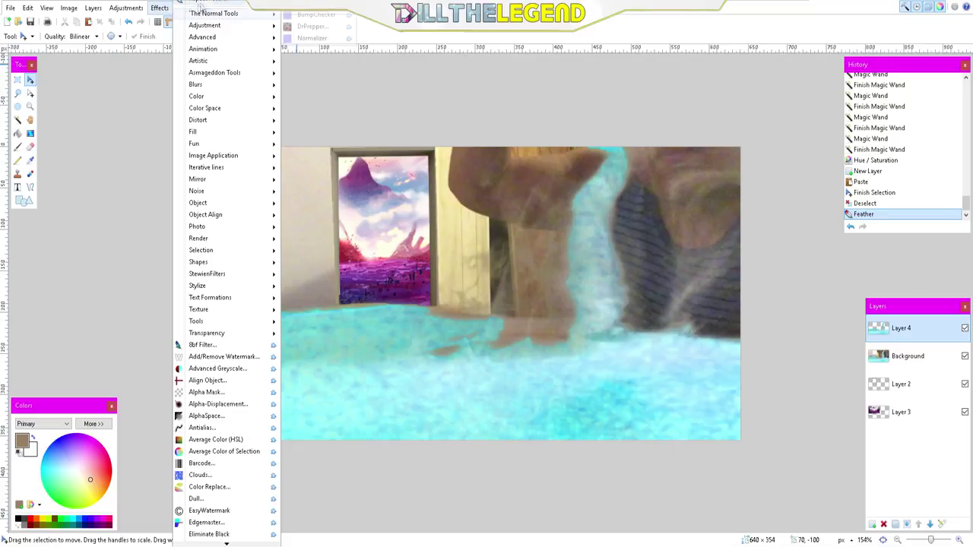
pyautogui.click(210, 13)
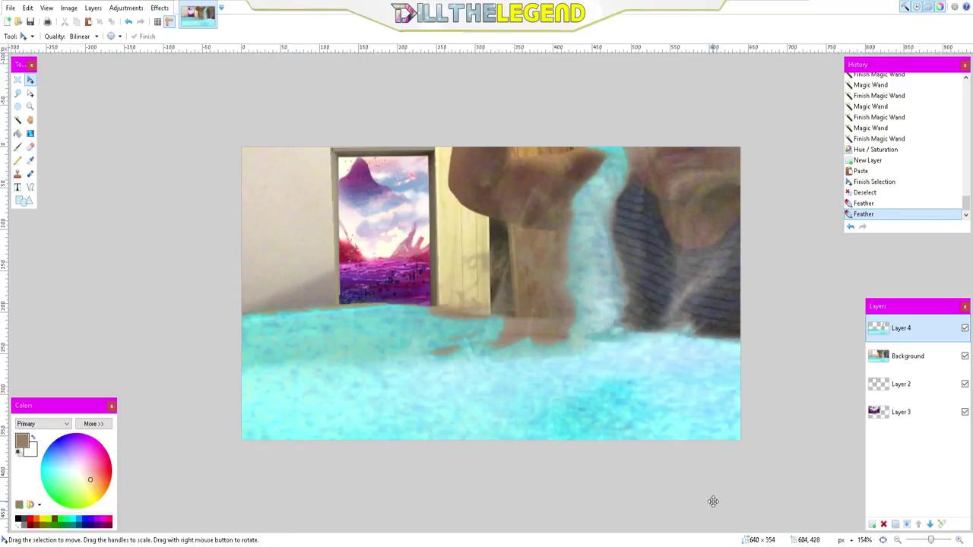
pyautogui.hotkey('ctrl', 'f')
pyautogui.hotkey('ctrl', 'f')
pyautogui.hotkey('ctrl', 'f')
pyautogui.hotkey('ctrl', 'f')
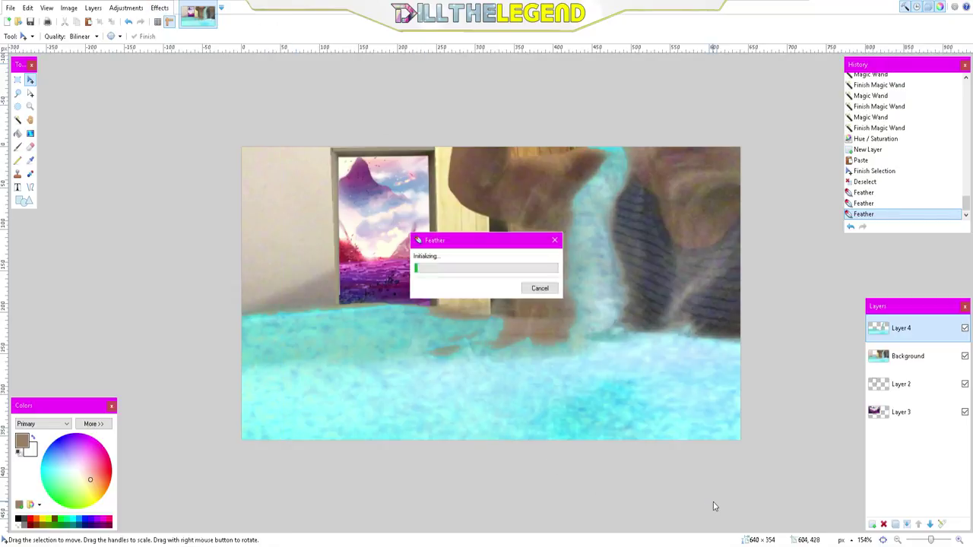
pyautogui.hotkey('ctrl', 'f')
pyautogui.hotkey('ctrl', 'f')
pyautogui.hotkey('ctrl', 'f')
pyautogui.hotkey('ctrl', 'f')
pyautogui.hotkey('ctrl', 'f')
pyautogui.hotkey('ctrl', 'f')
pyautogui.hotkey('ctrl', 'f')
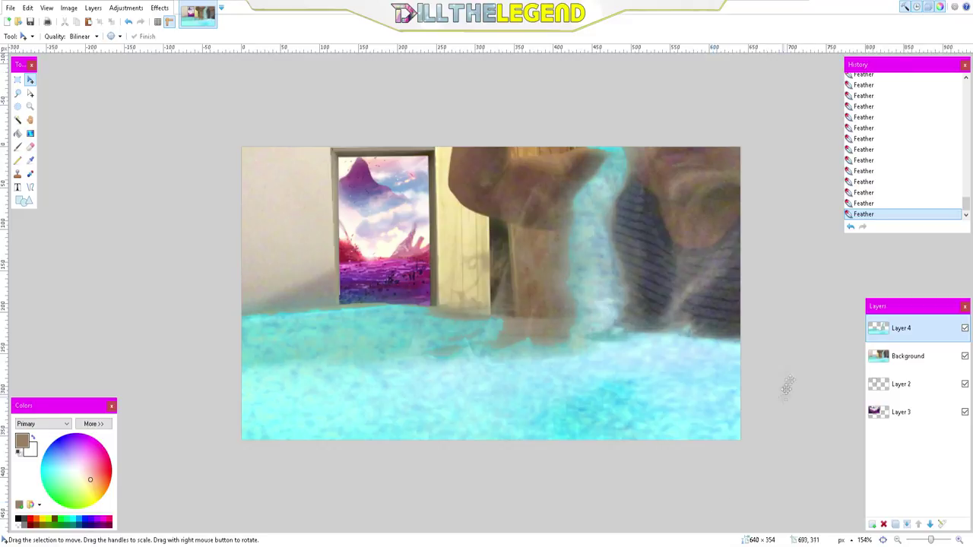
pyautogui.hotkey('ctrl', '-')
# Step: Make Layer 2 the active layer
pyautogui.scroll(3, 400, 339)
pyautogui.scroll(-4, 425, 284)
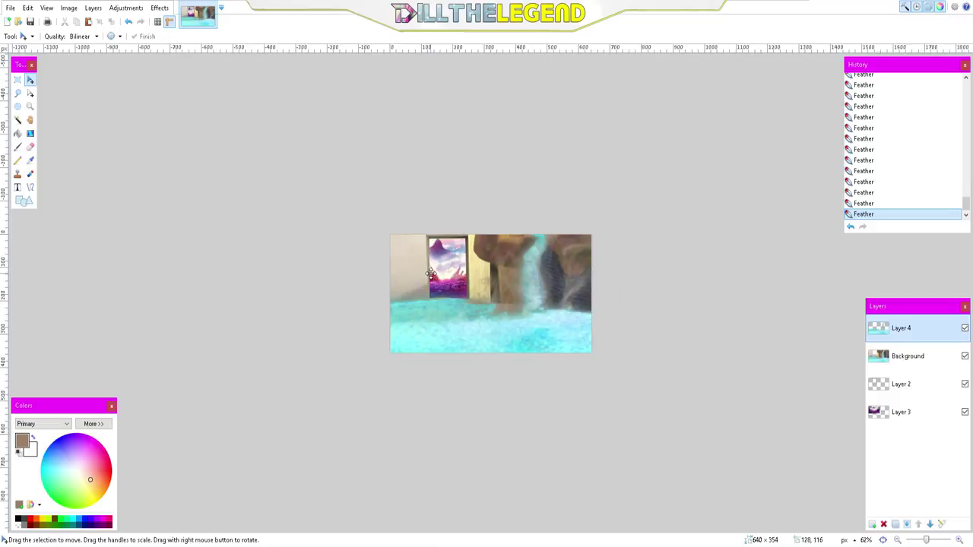
pyautogui.scroll(6, 456, 342)
pyautogui.scroll(2, 614, 461)
pyautogui.scroll(-3, 612, 456)
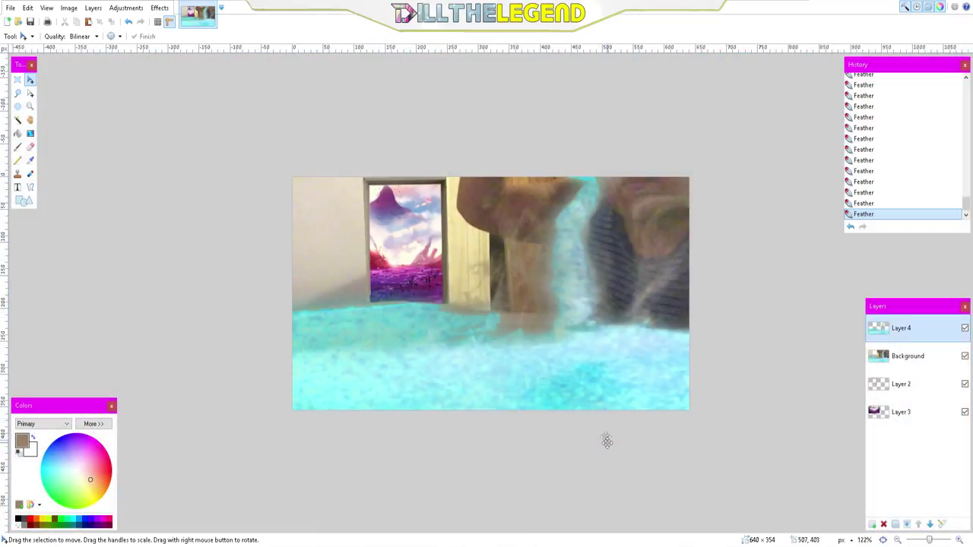
pyautogui.scroll(2, 583, 391)
pyautogui.scroll(1, 583, 392)
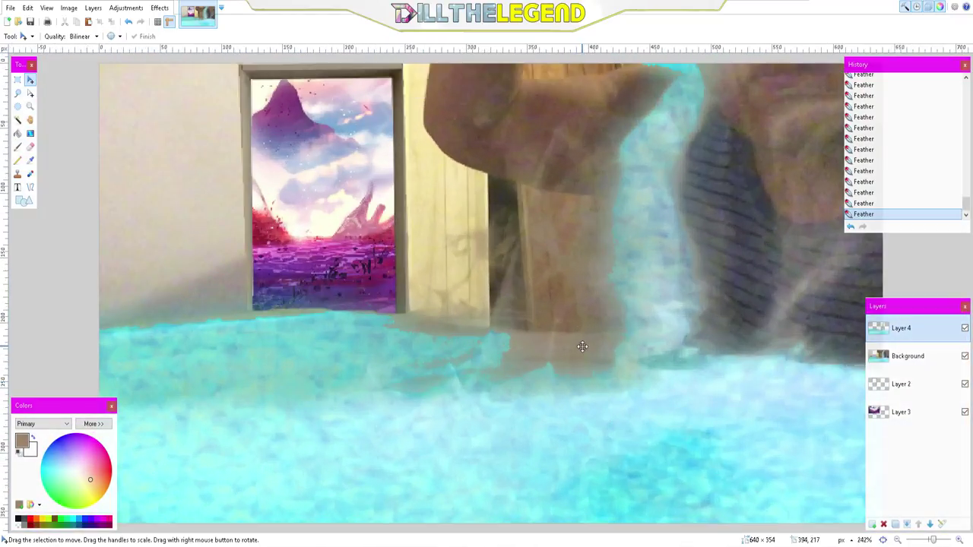
pyautogui.scroll(-3, 580, 343)
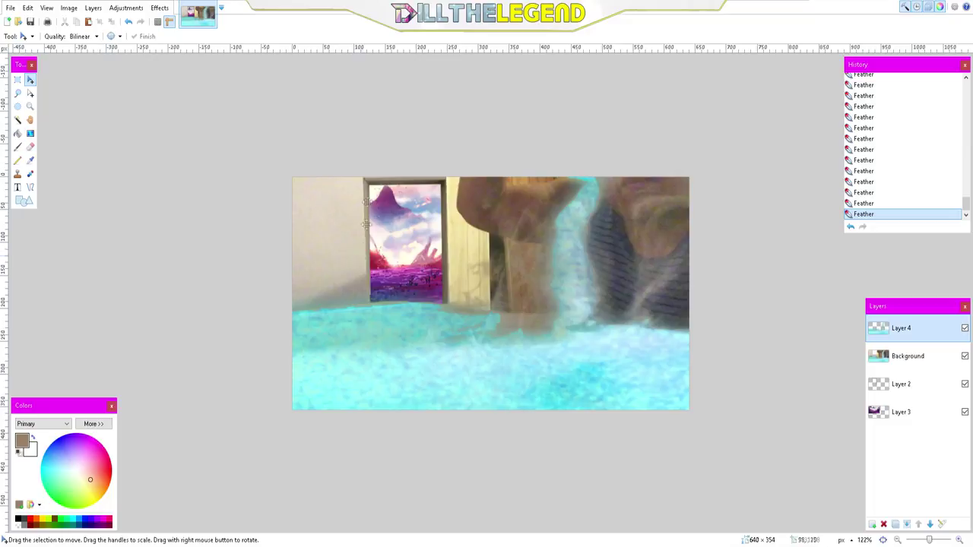
pyautogui.click(916, 383)
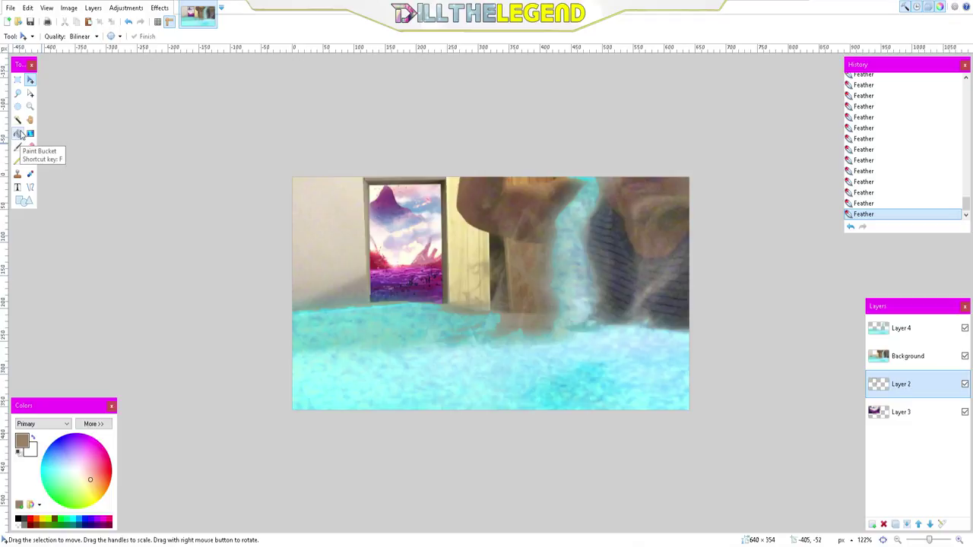
# Step: Try Magic Wand selections of the wall on the Background layer, then clear them
pyautogui.click(17, 120)
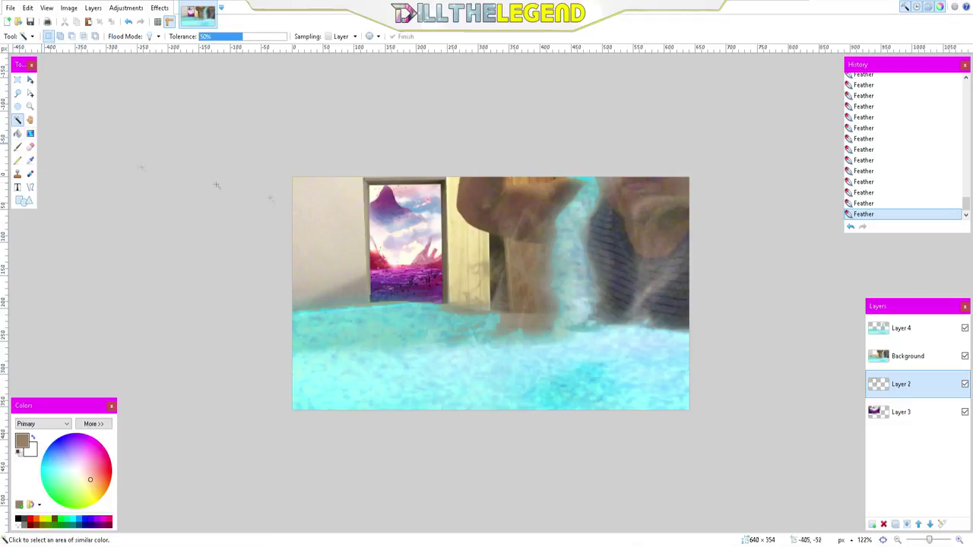
pyautogui.click(342, 245)
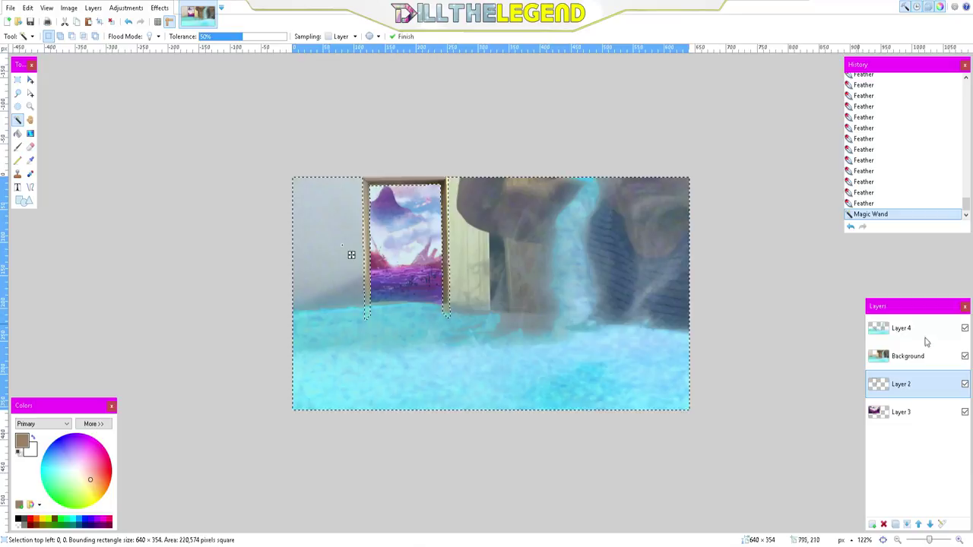
pyautogui.click(901, 412)
pyautogui.click(908, 355)
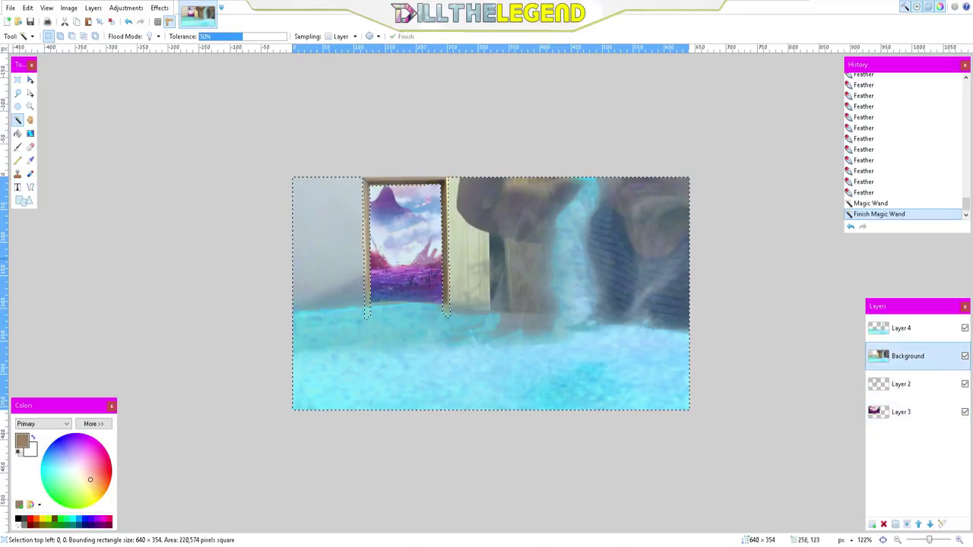
pyautogui.click(342, 276)
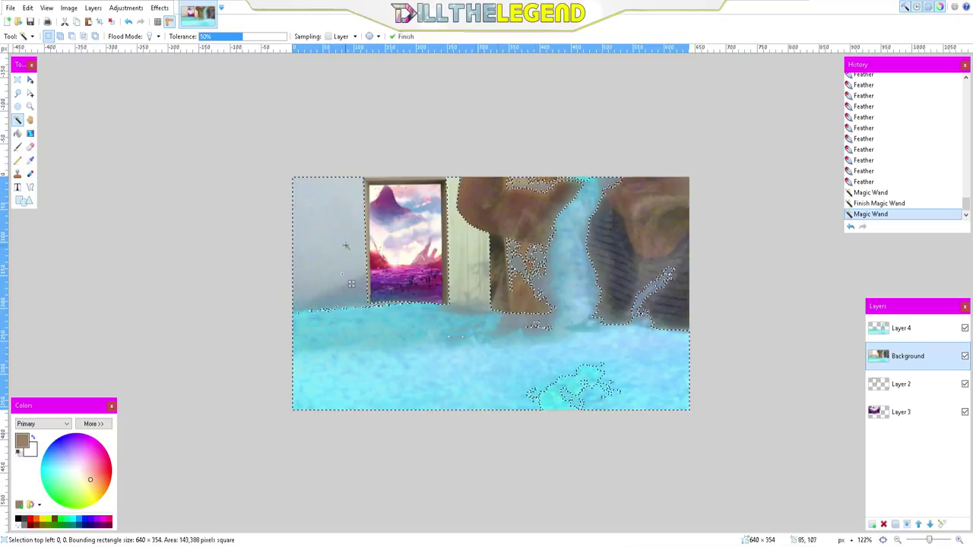
pyautogui.hotkey('ctrl', 'd')
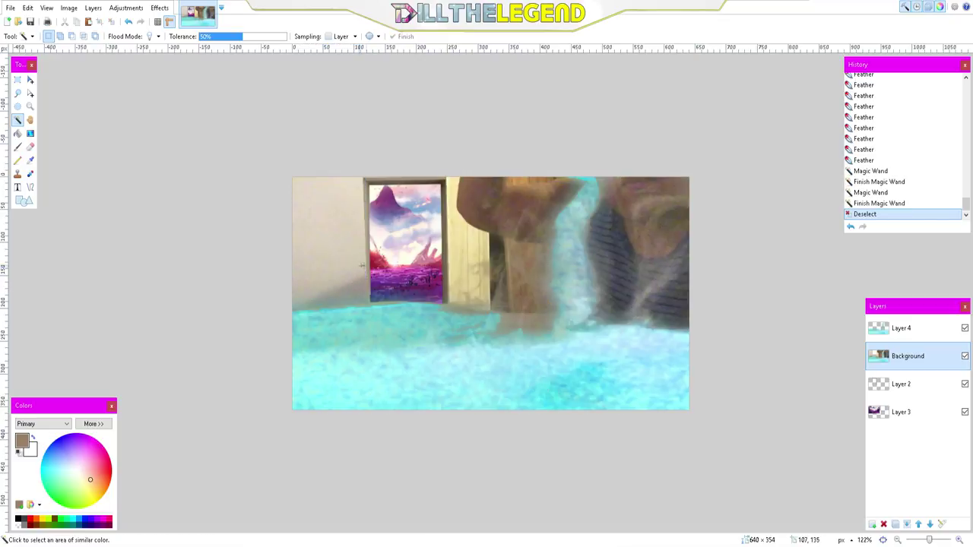
# Step: Rectangle-select the wall strip left of the doorway and add the wall right of the painting
pyautogui.click(18, 80)
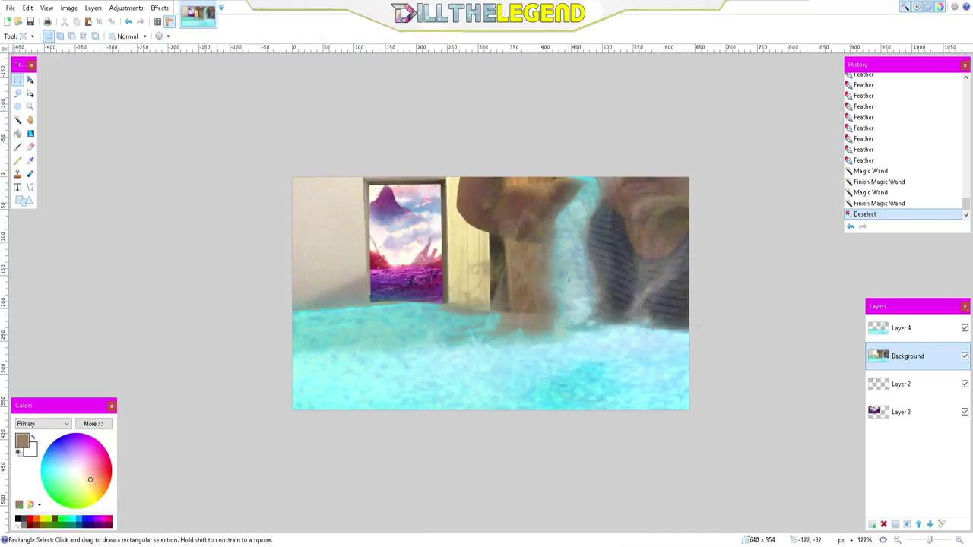
pyautogui.moveTo(285, 166); pyautogui.dragTo(368, 314)
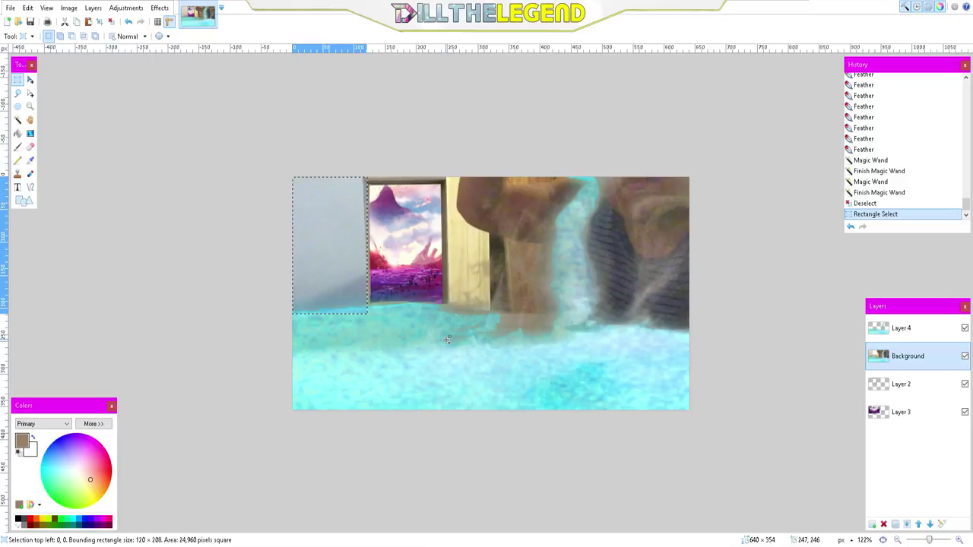
pyautogui.hotkey('ctrl', '+')
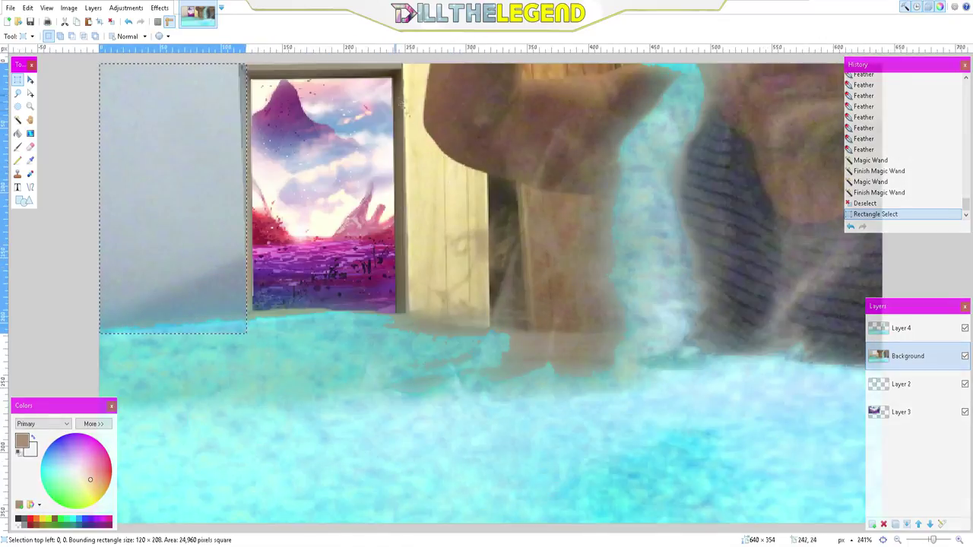
pyautogui.scroll(-1, 400, 108)
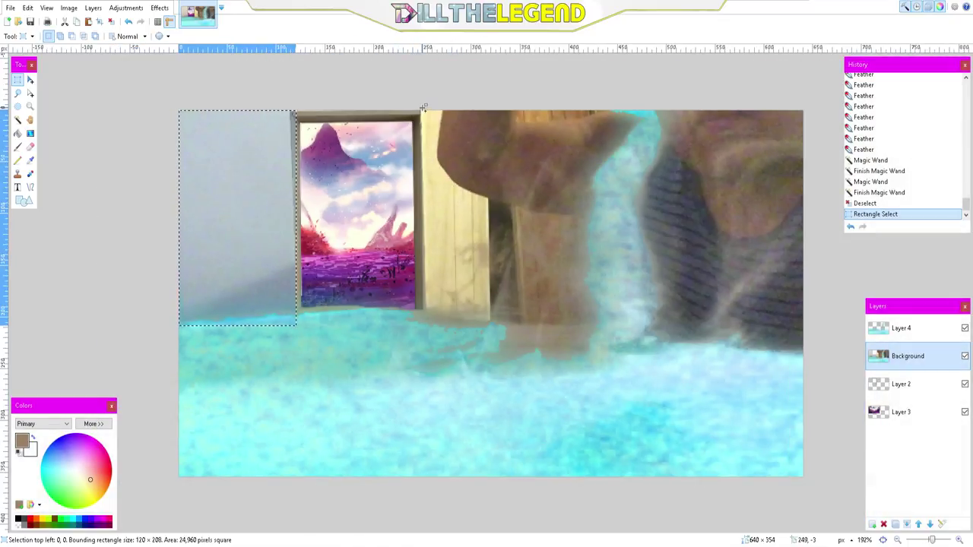
pyautogui.moveTo(419, 104); pyautogui.dragTo(495, 321)
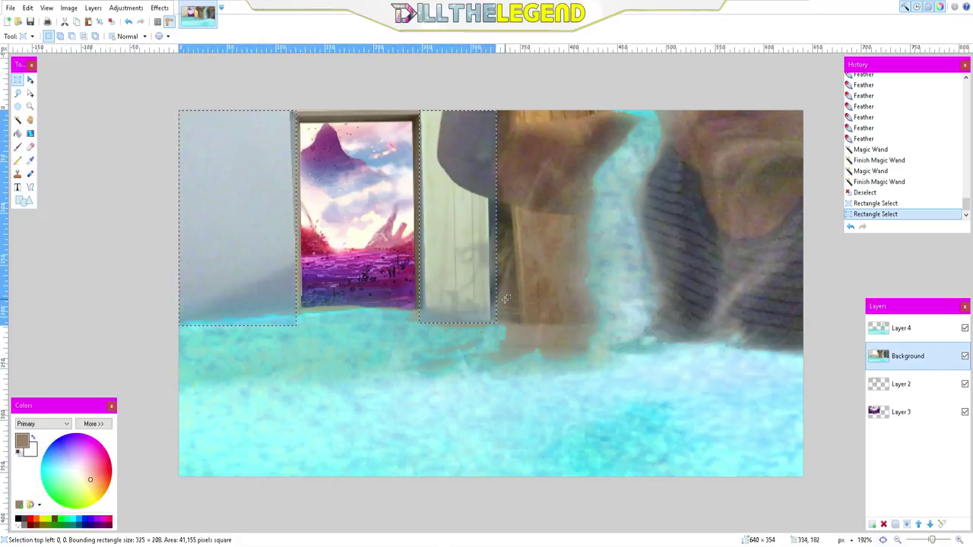
# Step: Paste the copied wall pieces onto a new Layer 5 and move it beneath Layer 4
pyautogui.click(872, 524)
pyautogui.moveTo(890, 358); pyautogui.dragTo(894, 317)
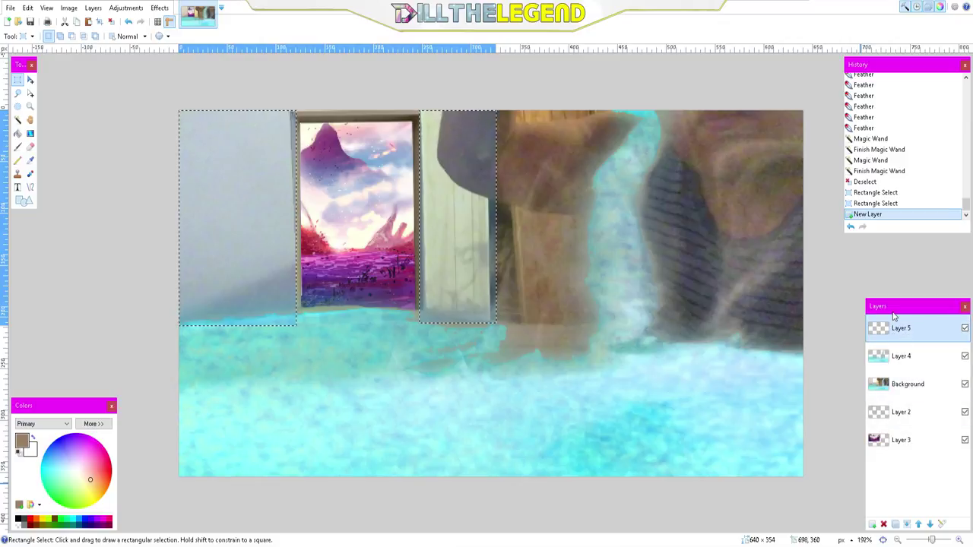
pyautogui.hotkey('ctrl', 'v')
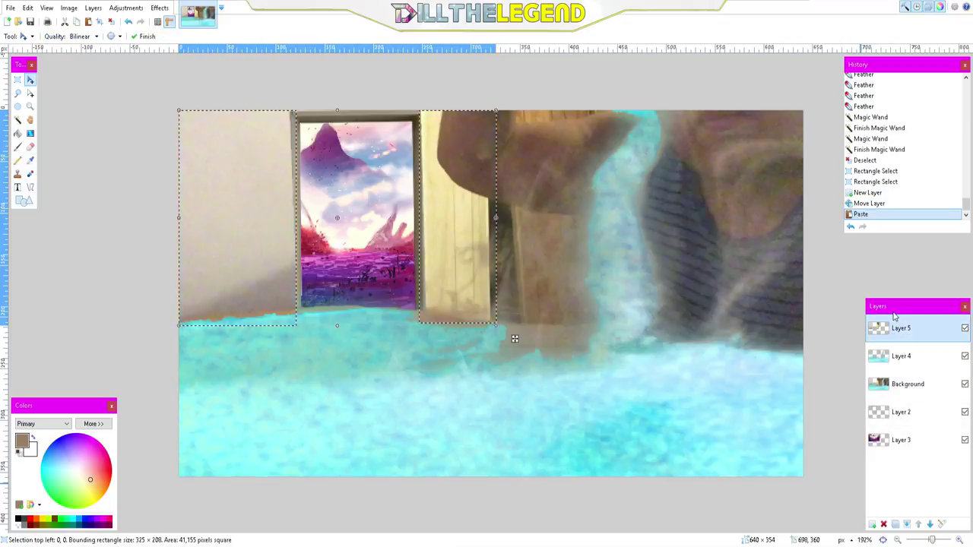
pyautogui.hotkey('ctrl', 'd')
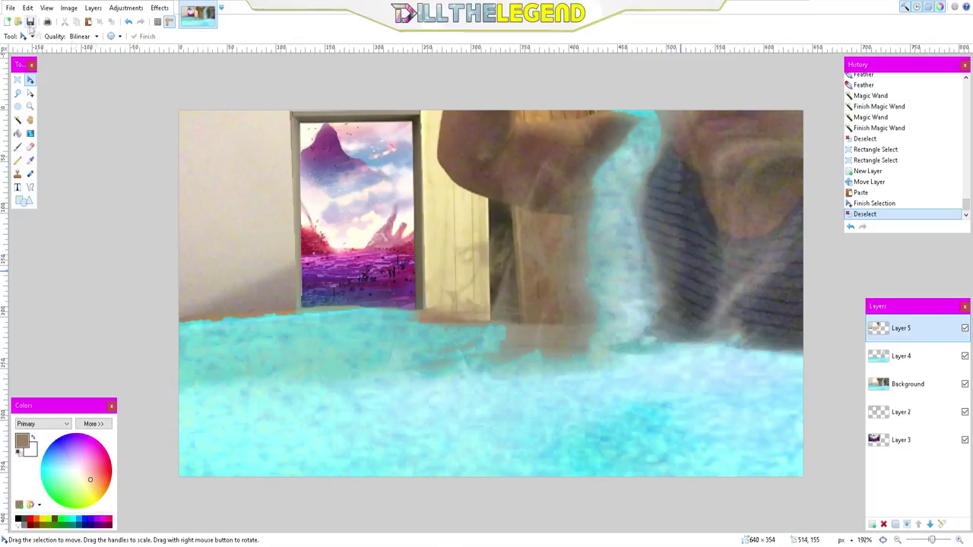
pyautogui.moveTo(904, 334); pyautogui.dragTo(904, 357)
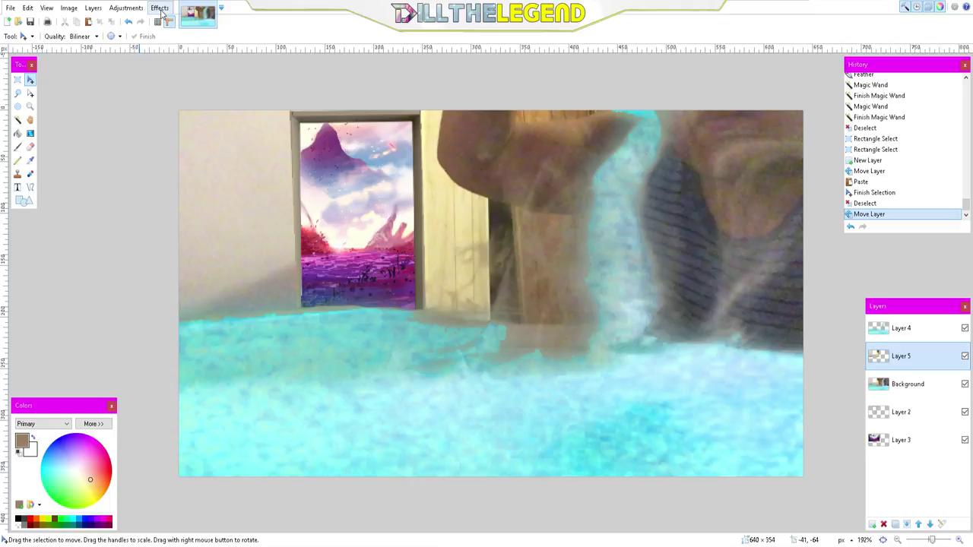
pyautogui.click(18, 120)
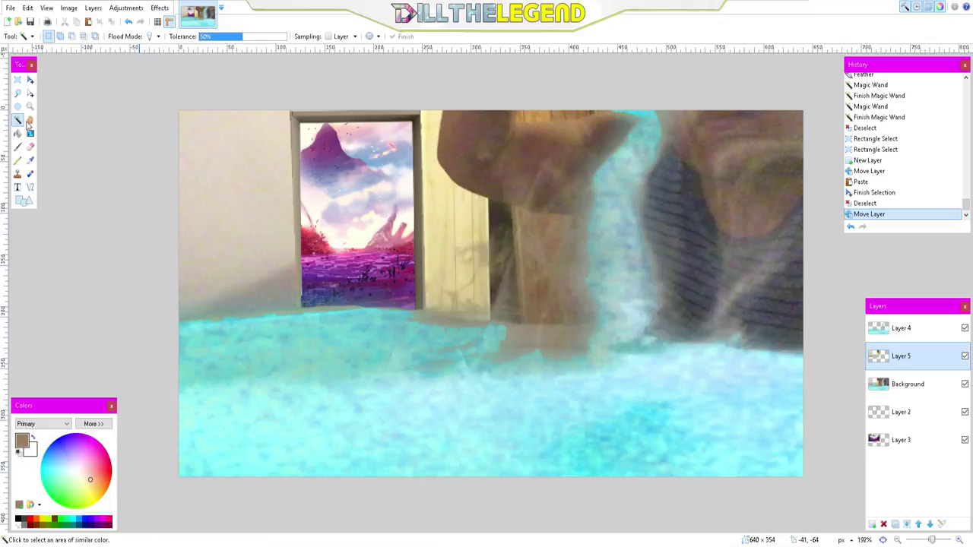
# Step: Hide the Background and Magic Wand-select the door and left wall patches on Layer 5
pyautogui.click(965, 384)
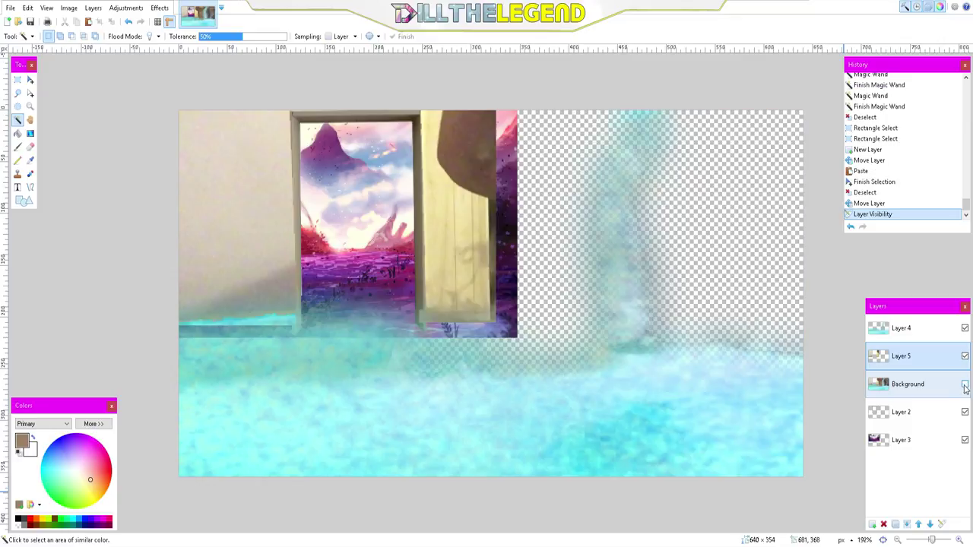
pyautogui.click(463, 250)
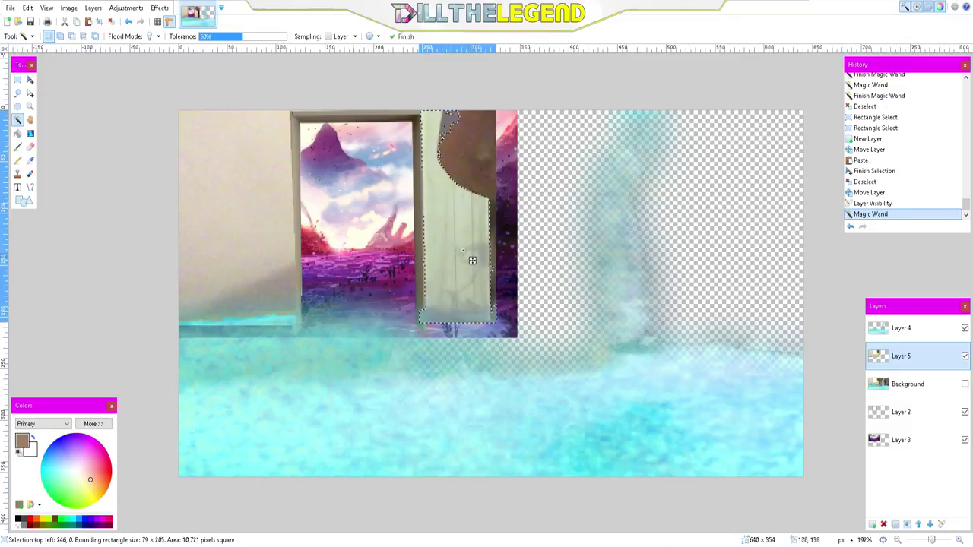
pyautogui.keyDown('ctrl'); pyautogui.click(270, 274); pyautogui.keyUp('ctrl')
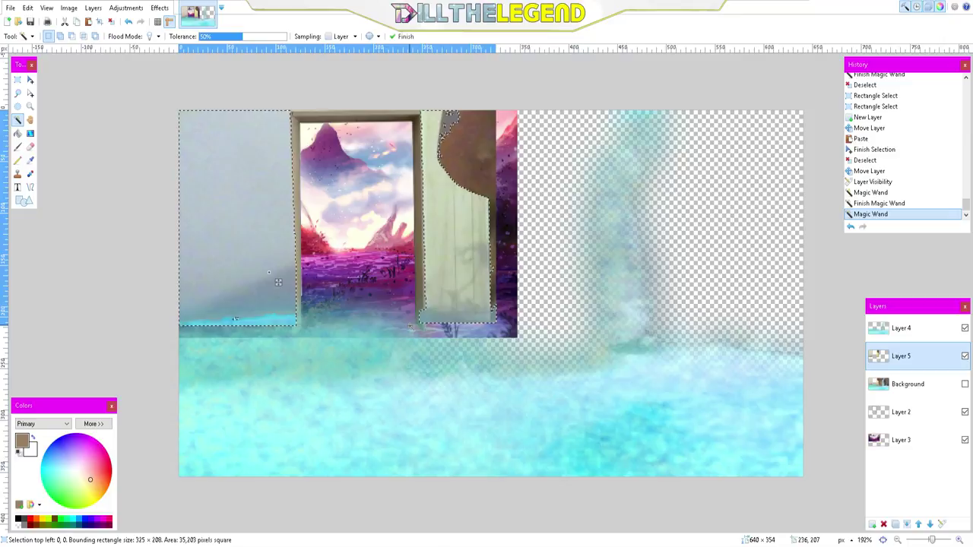
pyautogui.hotkey('ctrl', 'a')
pyautogui.keyDown('alt'); pyautogui.click(444, 303); pyautogui.keyUp('alt')
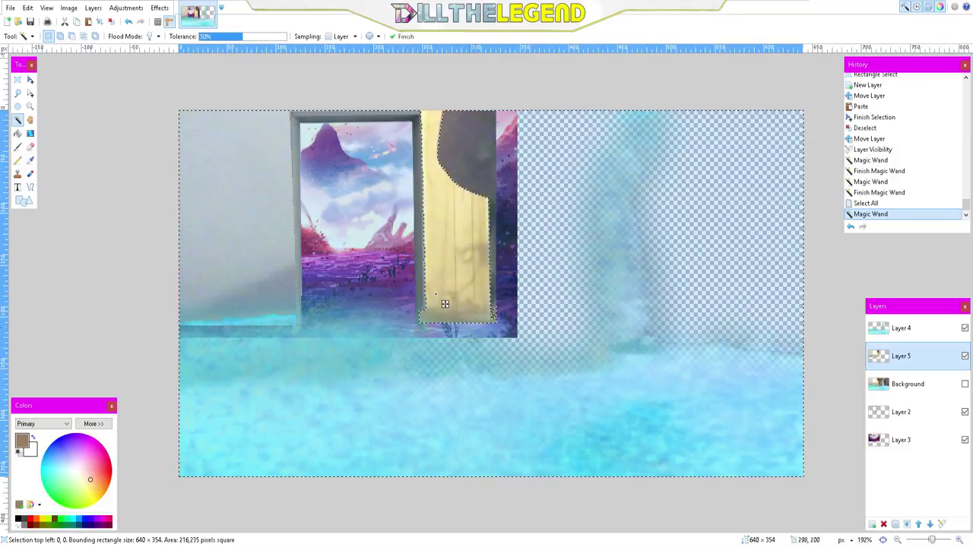
pyautogui.keyDown('alt'); pyautogui.click(456, 369); pyautogui.keyUp('alt')
pyautogui.keyDown('ctrl'); pyautogui.click(449, 283); pyautogui.keyUp('ctrl')
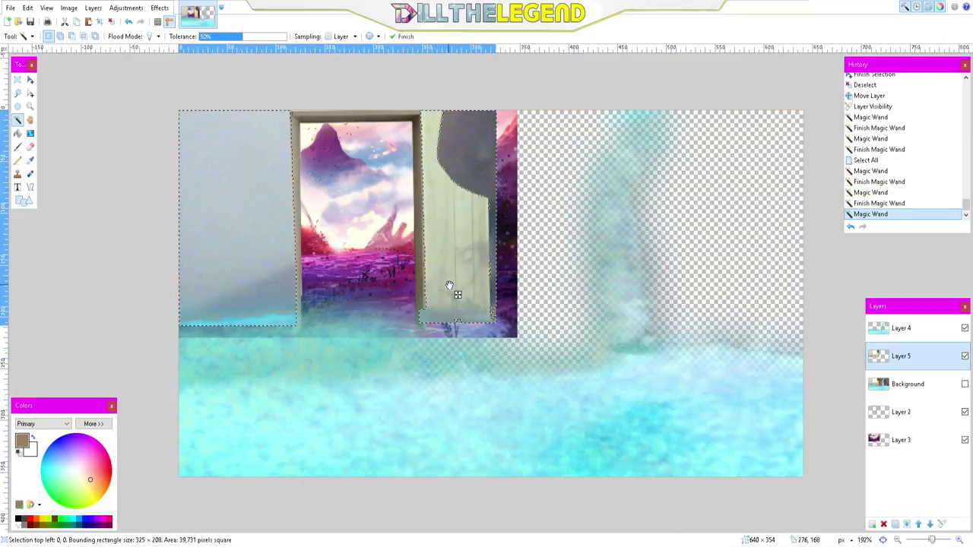
pyautogui.press('Return')
# Step: Refine the selection around the door and left wall, then show the Background layer again
pyautogui.click(470, 158)
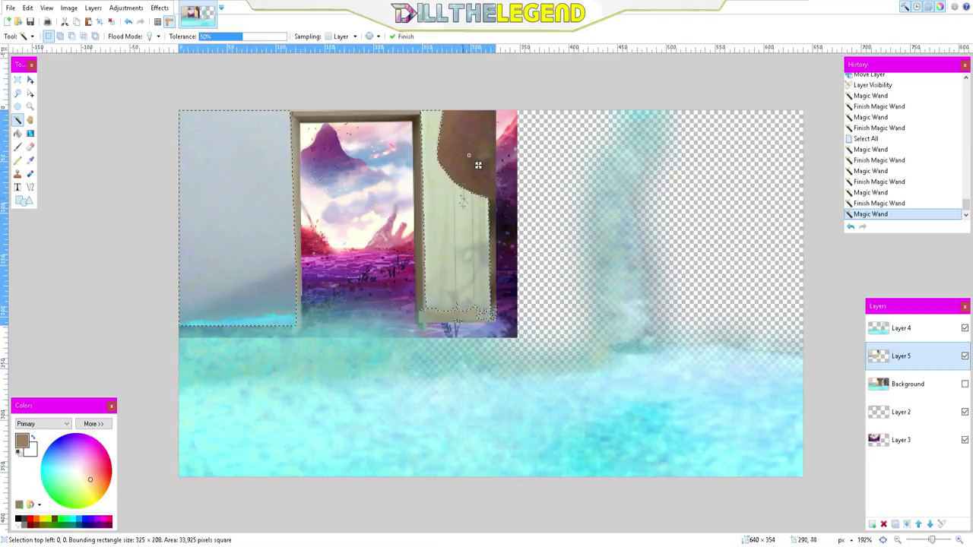
pyautogui.scroll(2, 471, 160)
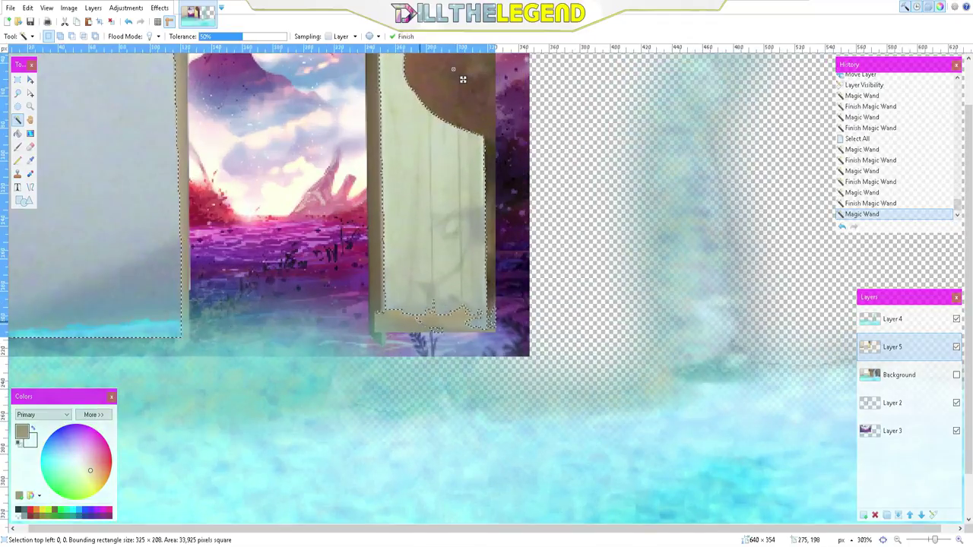
pyautogui.click(461, 79)
pyautogui.click(439, 272)
pyautogui.keyDown('ctrl'); pyautogui.click(426, 254); pyautogui.keyUp('ctrl')
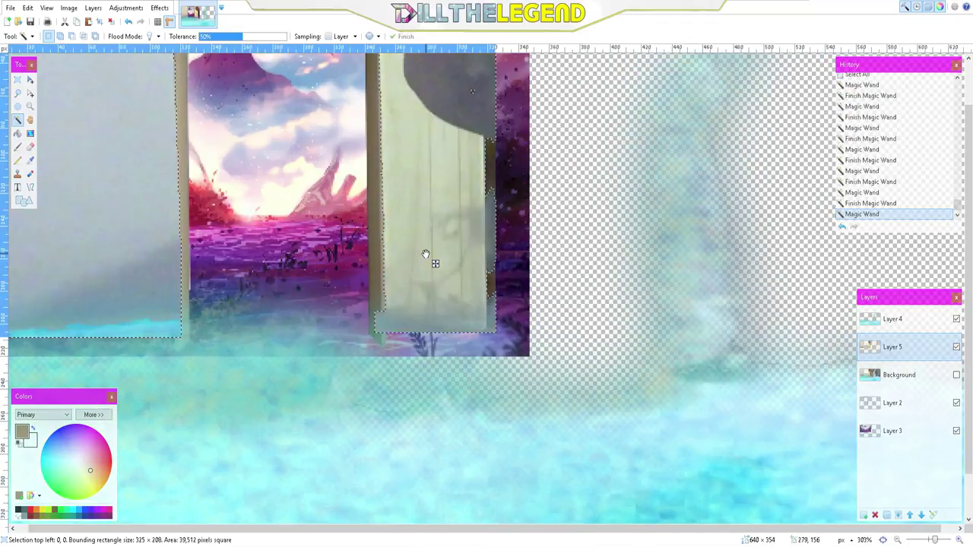
pyautogui.click(460, 109)
pyautogui.scroll(2, 461, 134)
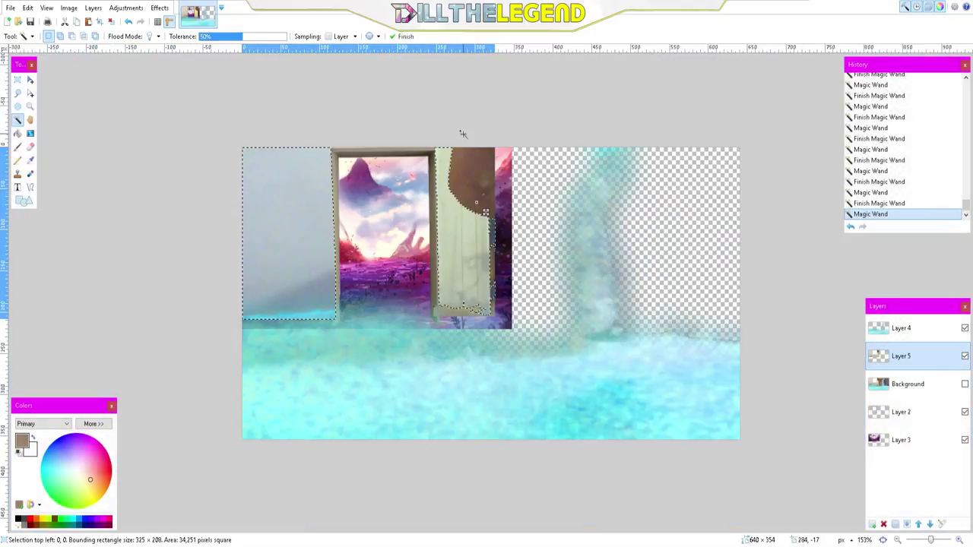
pyautogui.scroll(2, 471, 138)
pyautogui.scroll(-4, 494, 126)
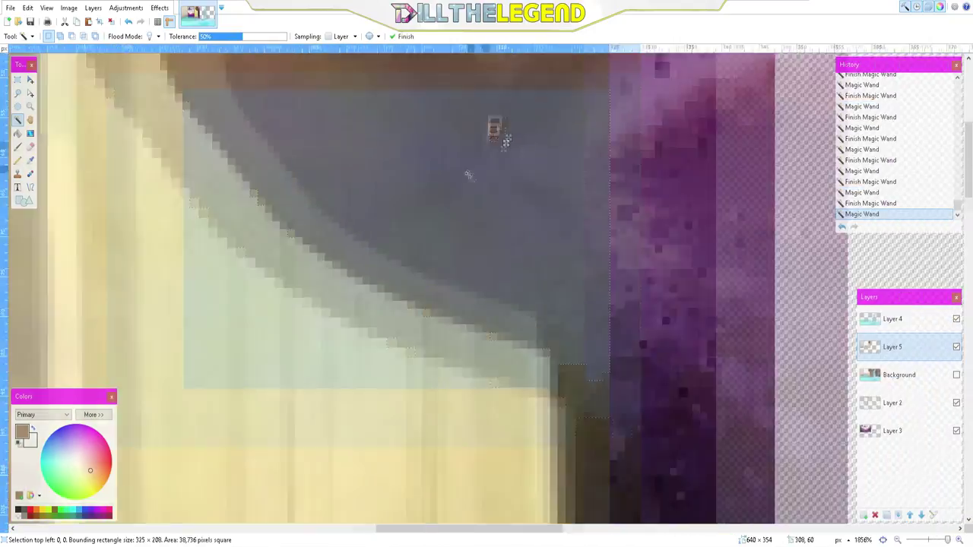
pyautogui.scroll(3, 456, 171)
pyautogui.click(413, 191)
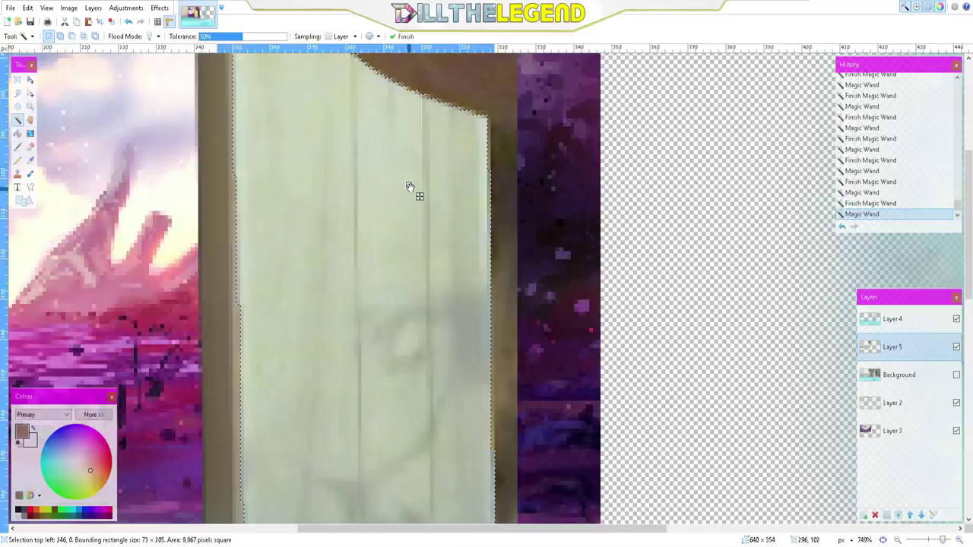
pyautogui.scroll(-2, 410, 188)
pyautogui.scroll(-2, 411, 188)
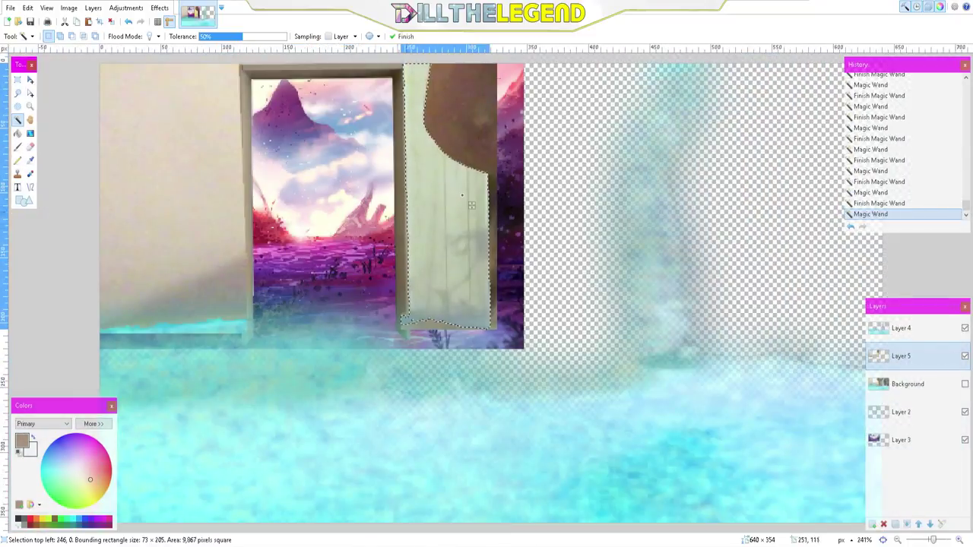
pyautogui.keyDown('ctrl'); pyautogui.click(134, 237); pyautogui.keyUp('ctrl')
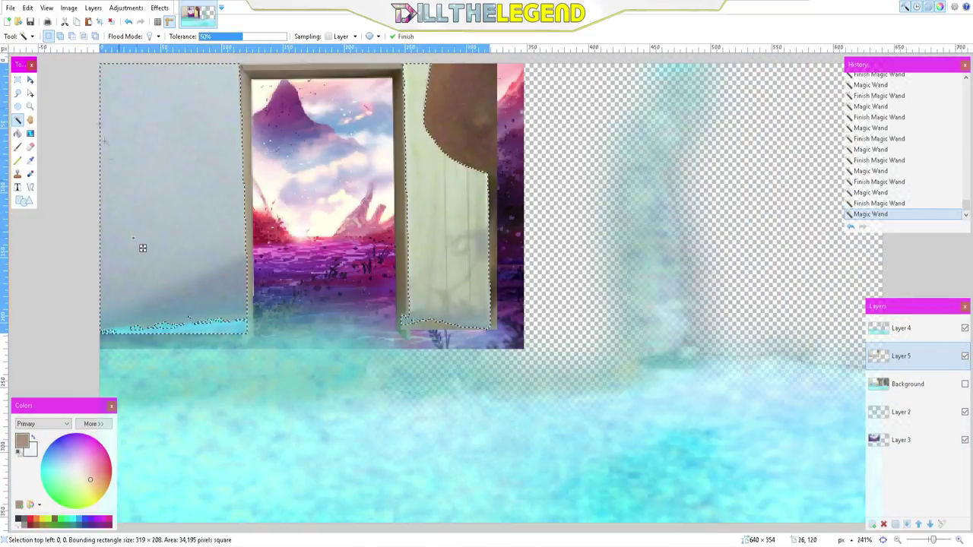
pyautogui.click(965, 385)
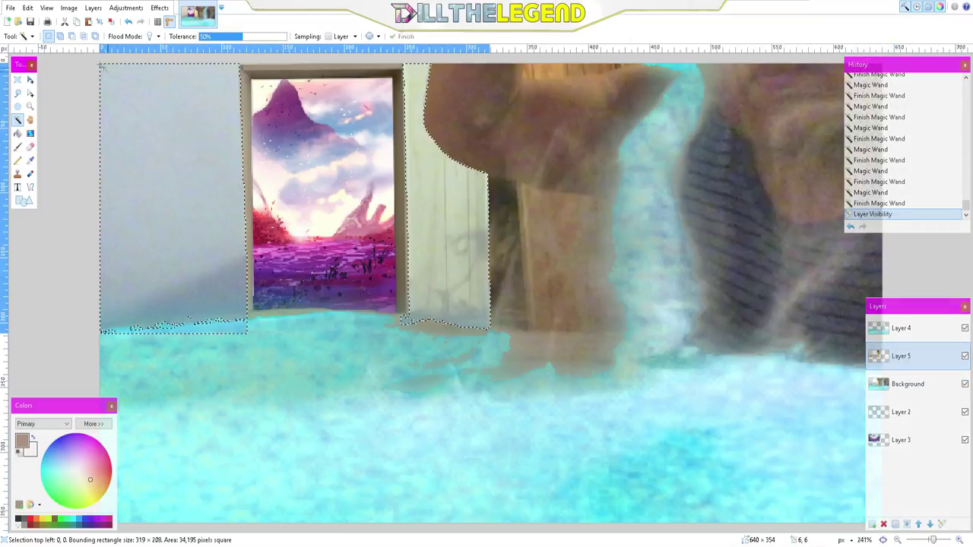
pyautogui.click(127, 8)
# Step: Darken Layer 5's selected wall patches with Brightness -5 and Contrast -2
pyautogui.click(278, 72)
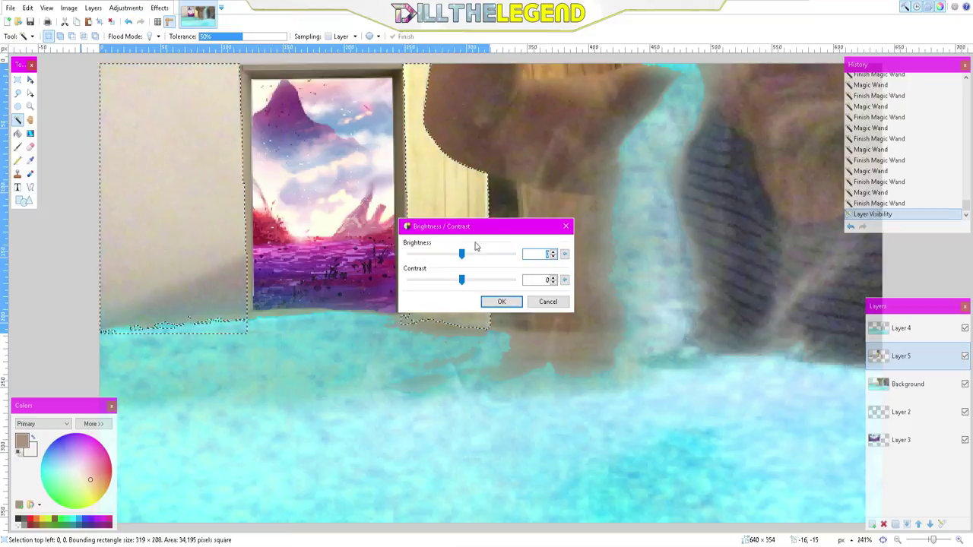
pyautogui.moveTo(463, 257); pyautogui.dragTo(526, 255)
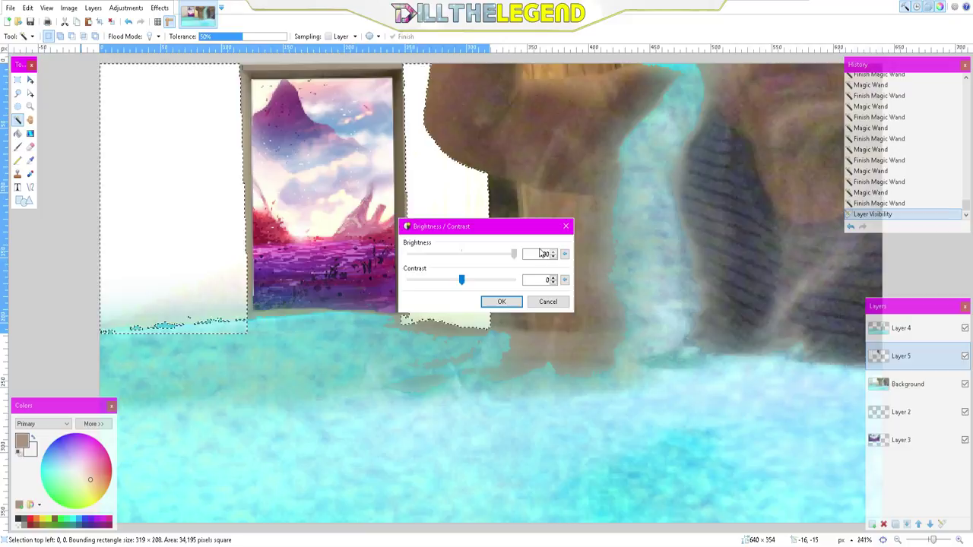
pyautogui.press('BackSpace')
pyautogui.press('BackSpace')
pyautogui.press('BackSpace')
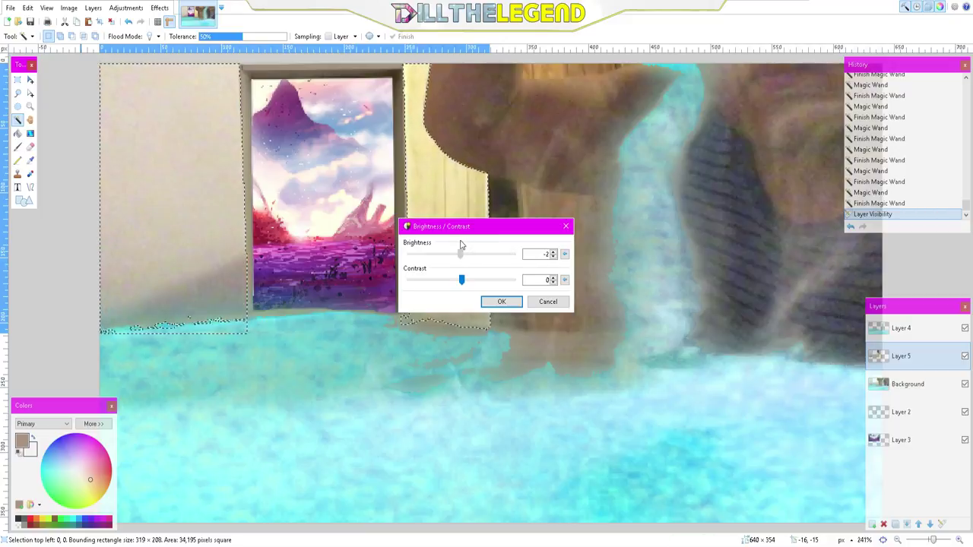
pyautogui.write('100')
pyautogui.moveTo(514, 254); pyautogui.dragTo(383, 262)
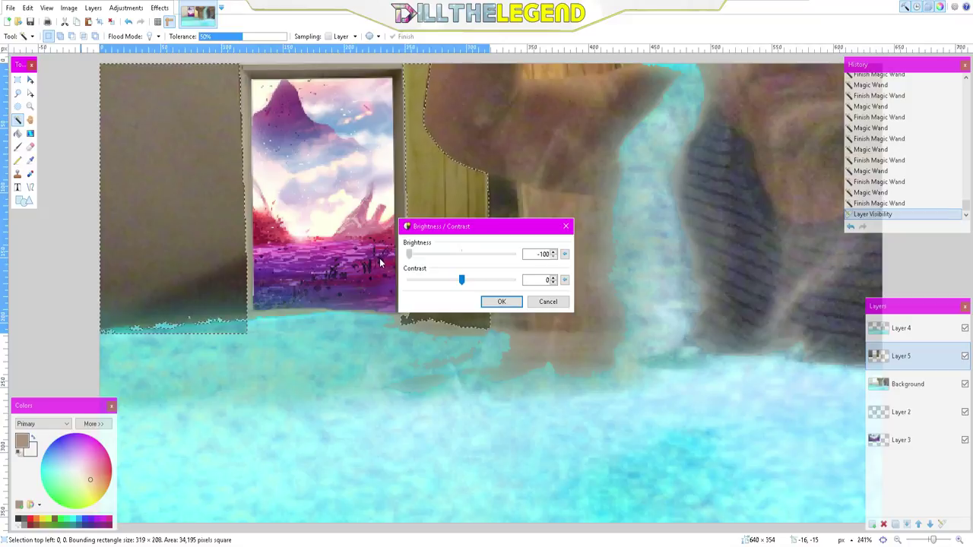
pyautogui.moveTo(459, 281)
pyautogui.mouseDown()
pyautogui.moveTo(406, 280)
pyautogui.moveTo(514, 280)
pyautogui.moveTo(414, 279)
pyautogui.moveTo(460, 283)
pyautogui.mouseUp()
pyautogui.click(514, 255)
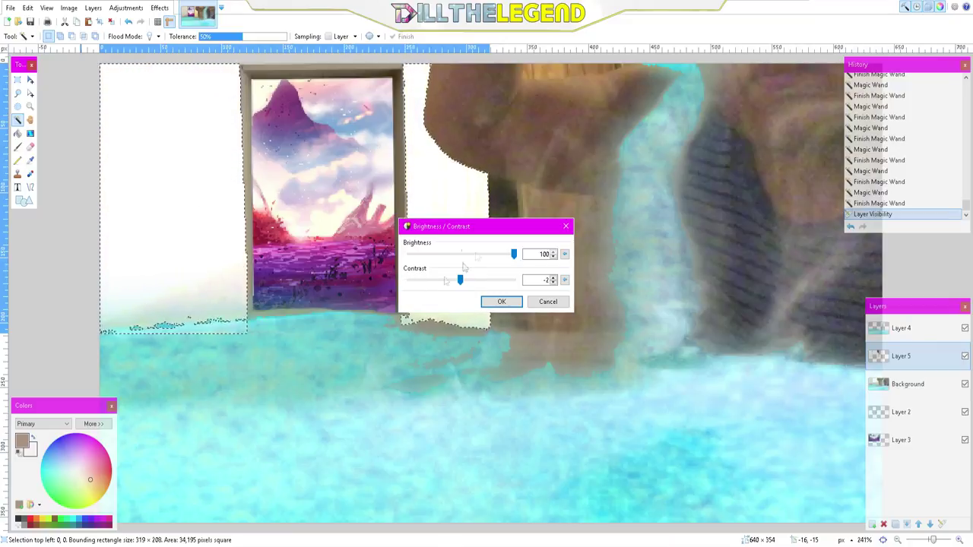
pyautogui.moveTo(514, 255); pyautogui.dragTo(459, 267)
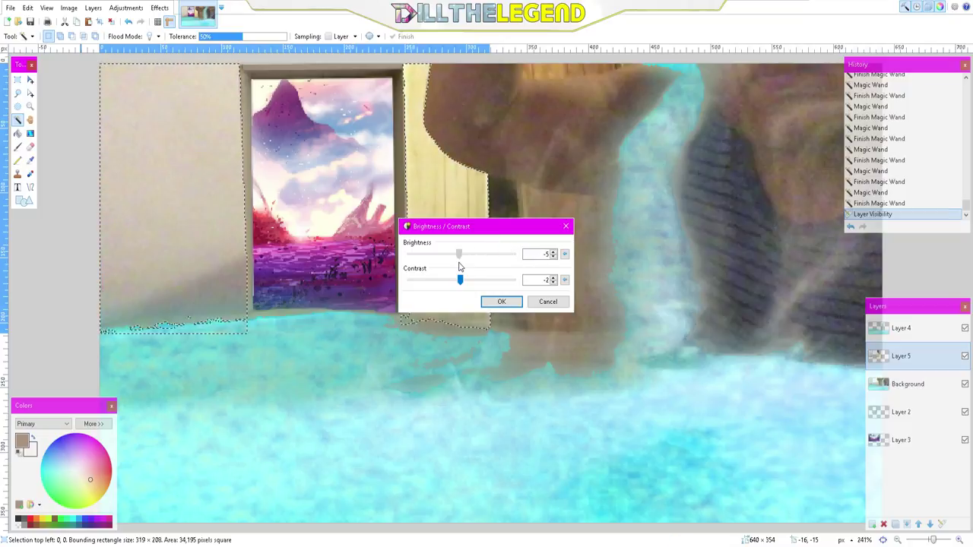
pyautogui.click(499, 302)
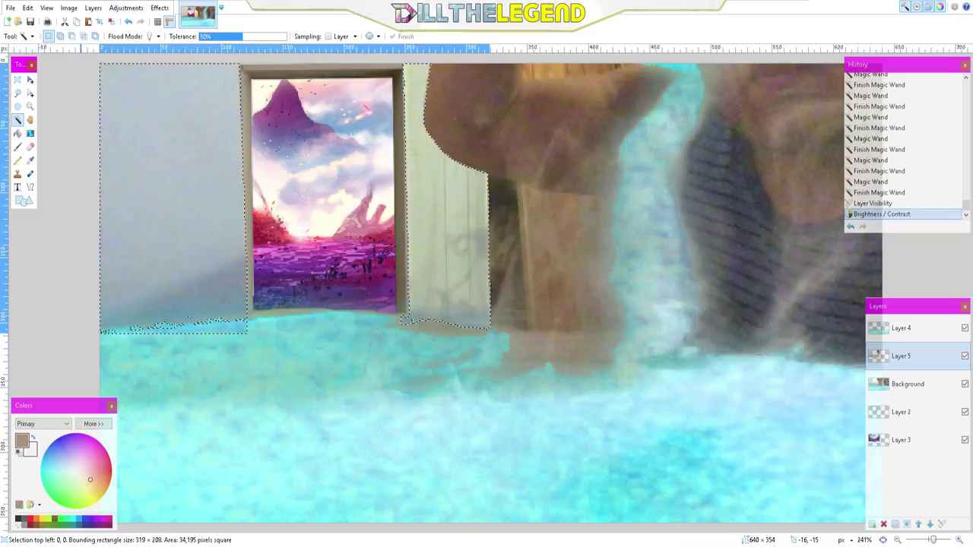
pyautogui.click(119, 10)
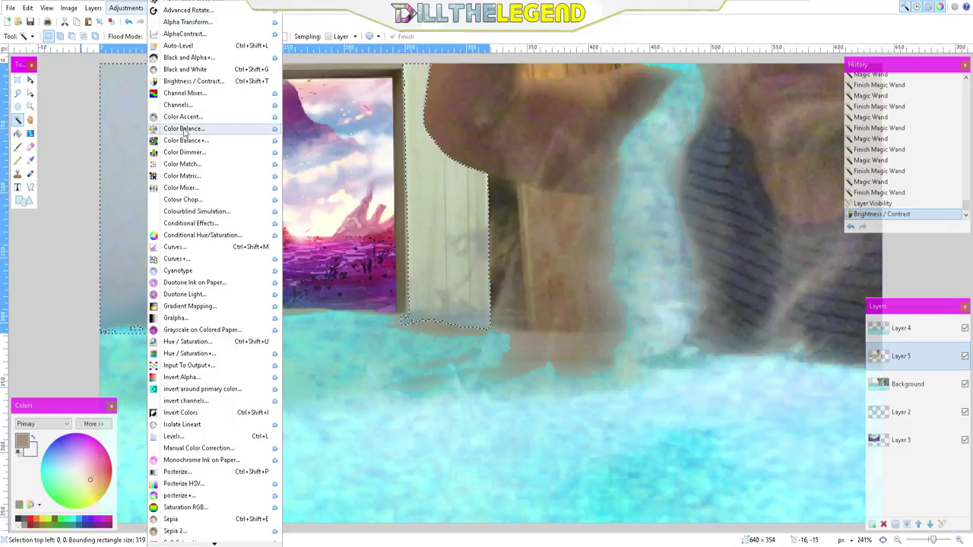
# Step: Turn Layer 5's walls purple with Hue -142 and Saturation 200, then deselect
pyautogui.click(206, 354)
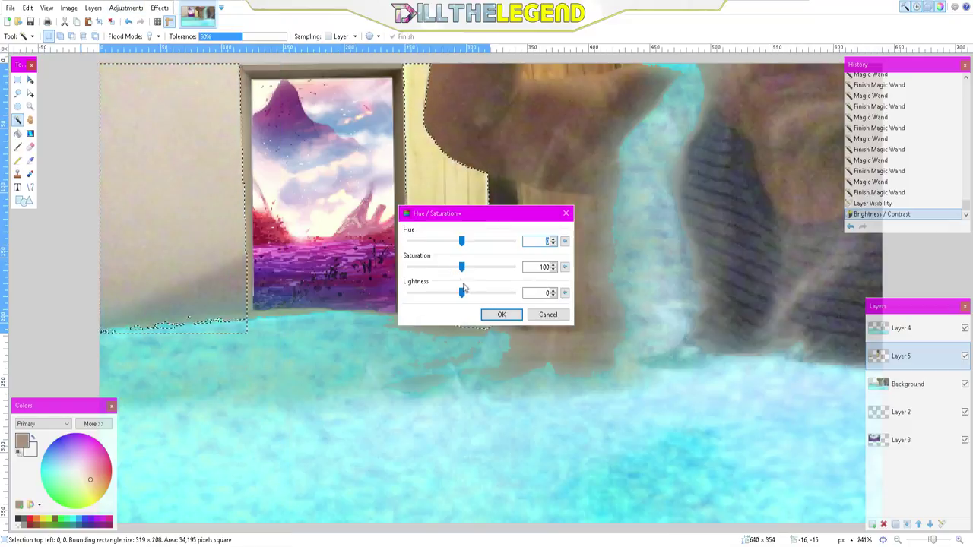
pyautogui.moveTo(462, 266); pyautogui.dragTo(540, 271)
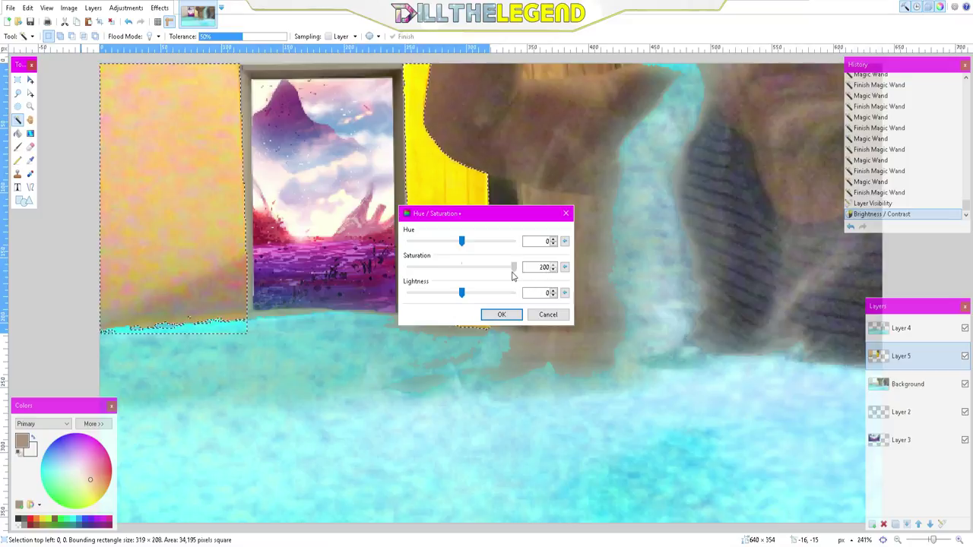
pyautogui.moveTo(462, 241); pyautogui.dragTo(420, 251)
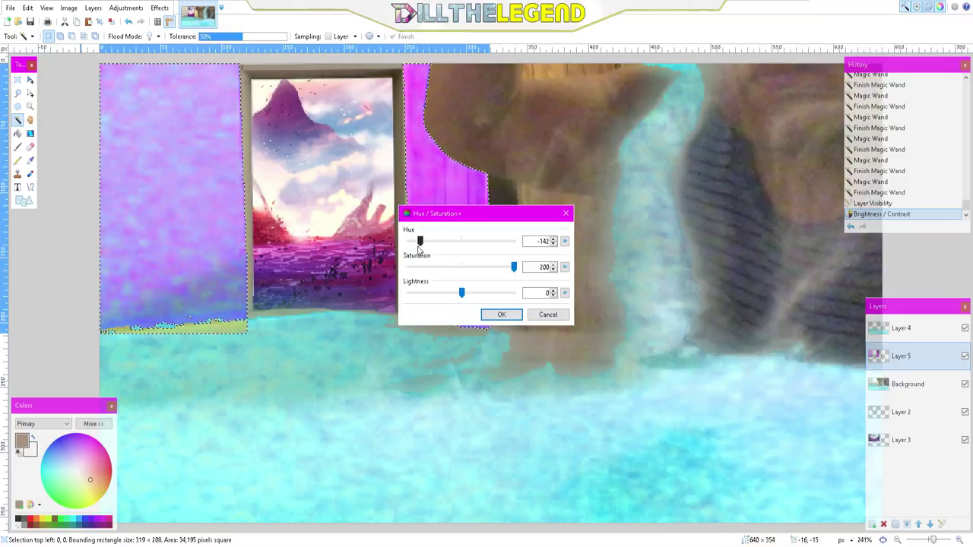
pyautogui.click(494, 315)
pyautogui.hotkey('ctrl', 'd')
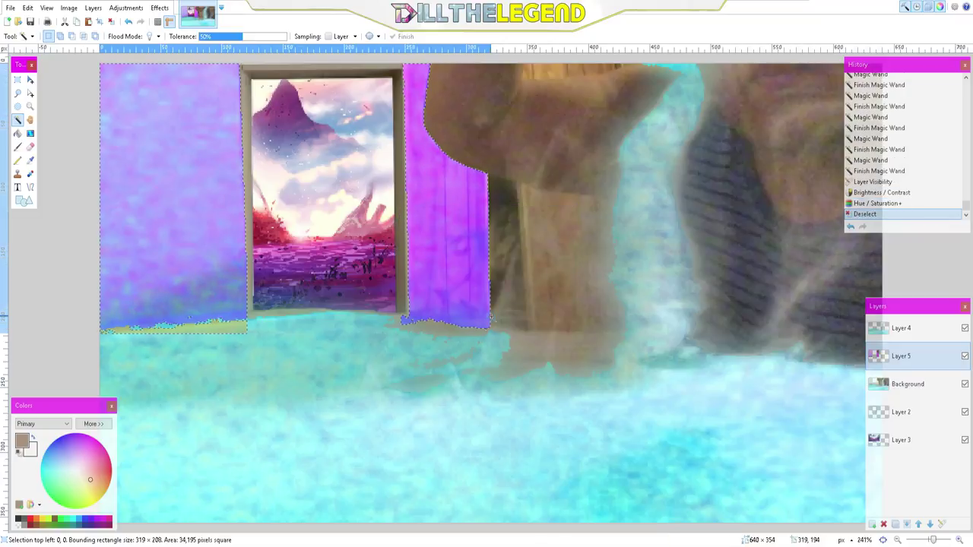
# Step: Feather Layer 5's purple wall strips, repeating the effect with Ctrl+F
pyautogui.scroll(-6, 619, 339)
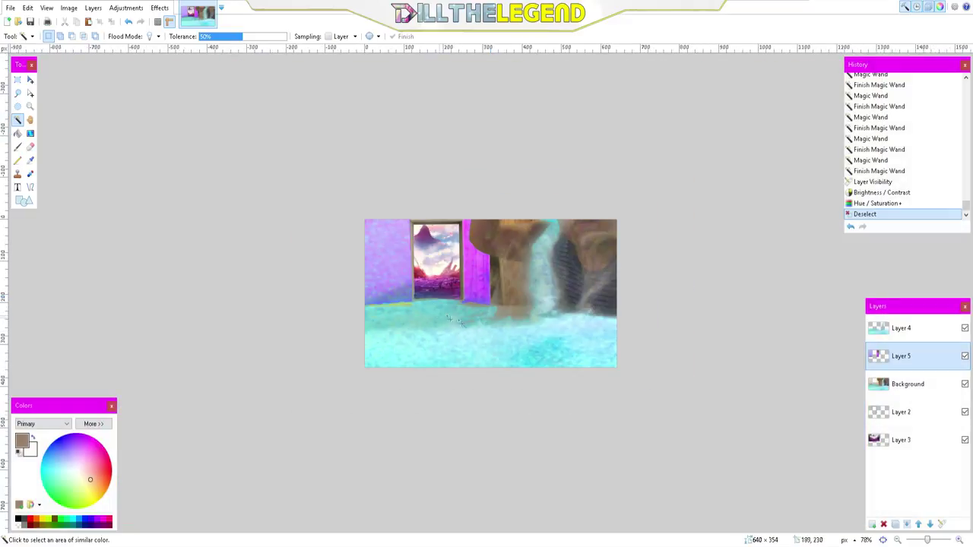
pyautogui.scroll(2, 621, 335)
pyautogui.scroll(-1, 647, 259)
pyautogui.scroll(3, 647, 255)
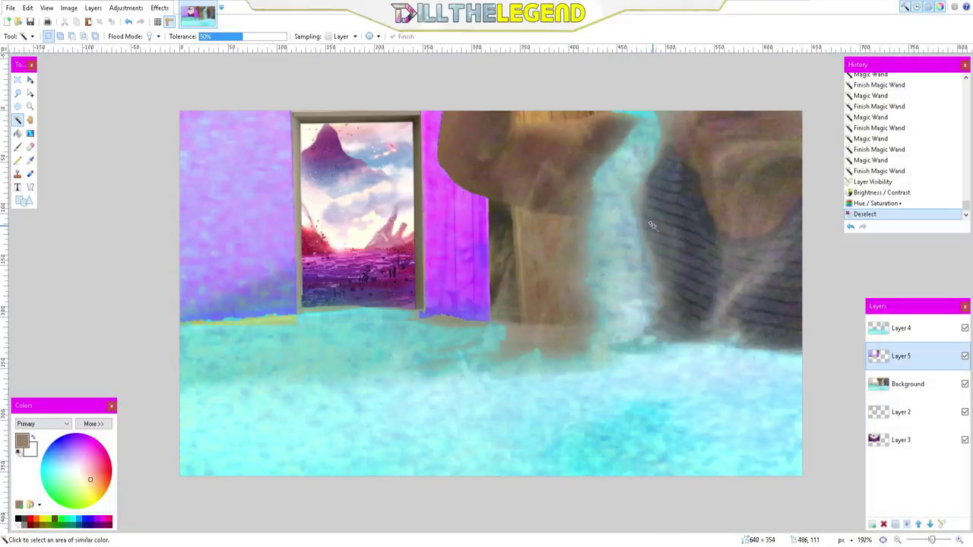
pyautogui.scroll(-2, 651, 231)
pyautogui.scroll(3, 615, 258)
pyautogui.scroll(-4, 615, 260)
pyautogui.scroll(4, 615, 259)
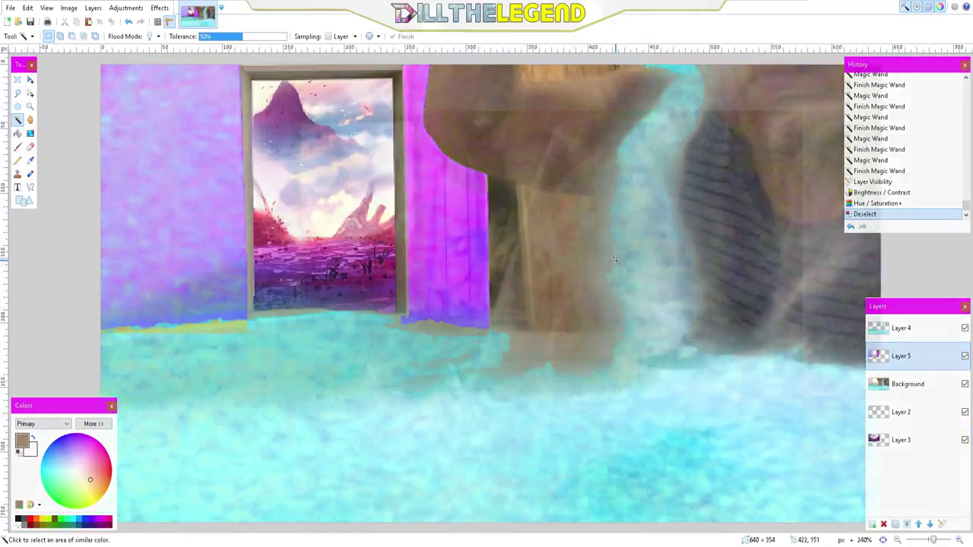
pyautogui.scroll(-2, 612, 257)
pyautogui.scroll(2, 607, 254)
pyautogui.scroll(-2, 536, 242)
pyautogui.scroll(4, 537, 242)
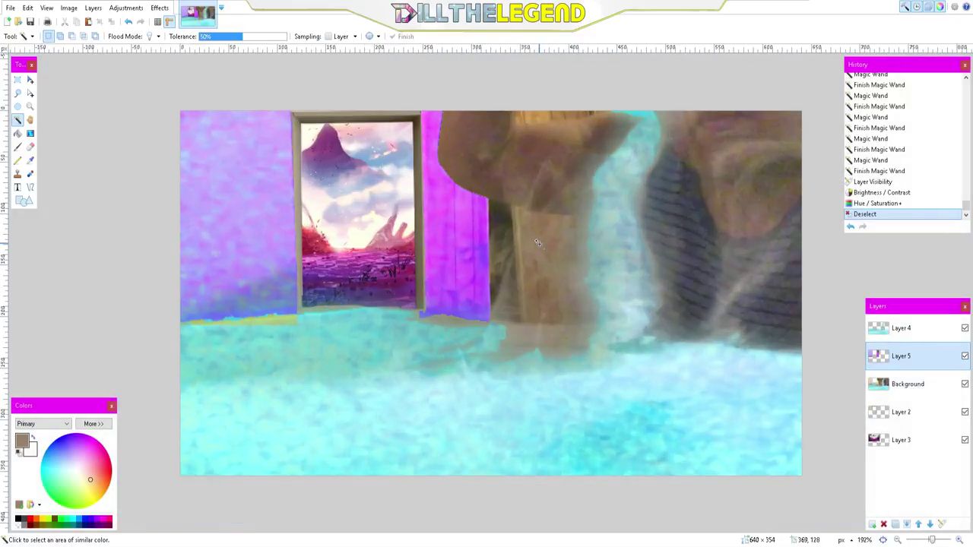
pyautogui.scroll(2, 430, 298)
pyautogui.scroll(-3, 430, 298)
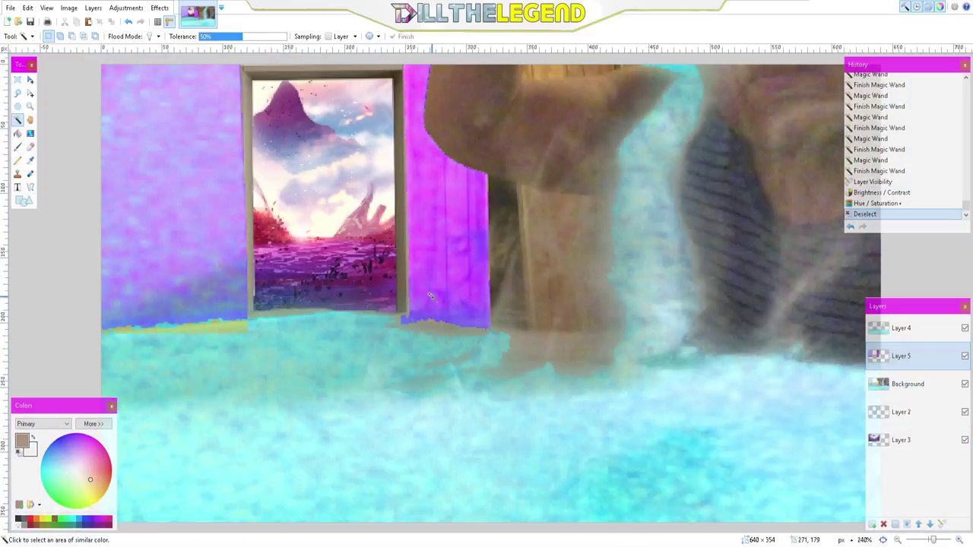
pyautogui.click(161, 7)
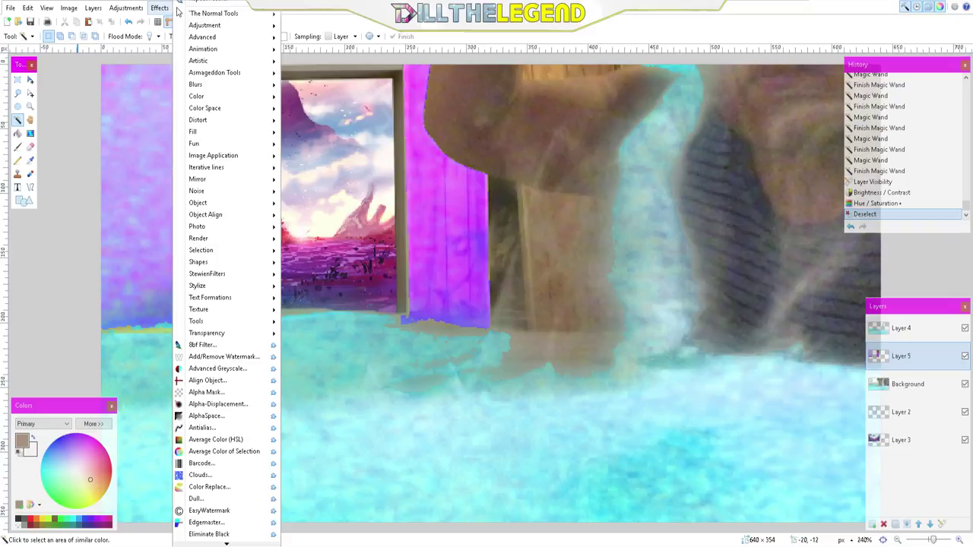
pyautogui.moveTo(187, 14)
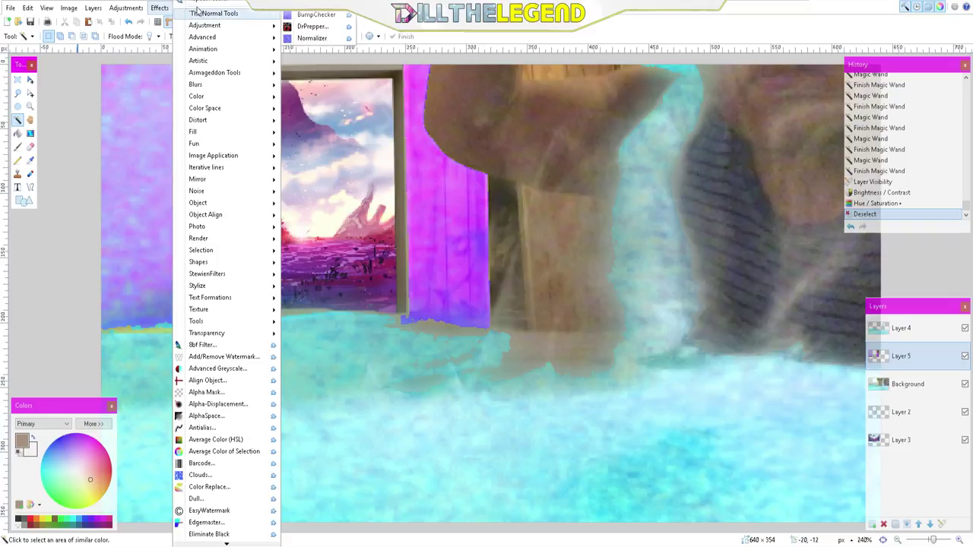
pyautogui.moveTo(238, 196)
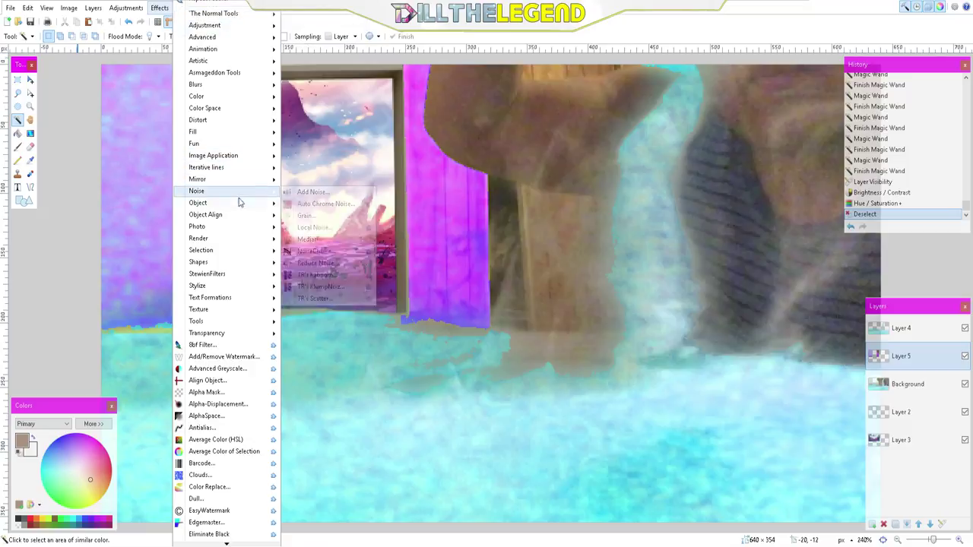
pyautogui.moveTo(173, 325)
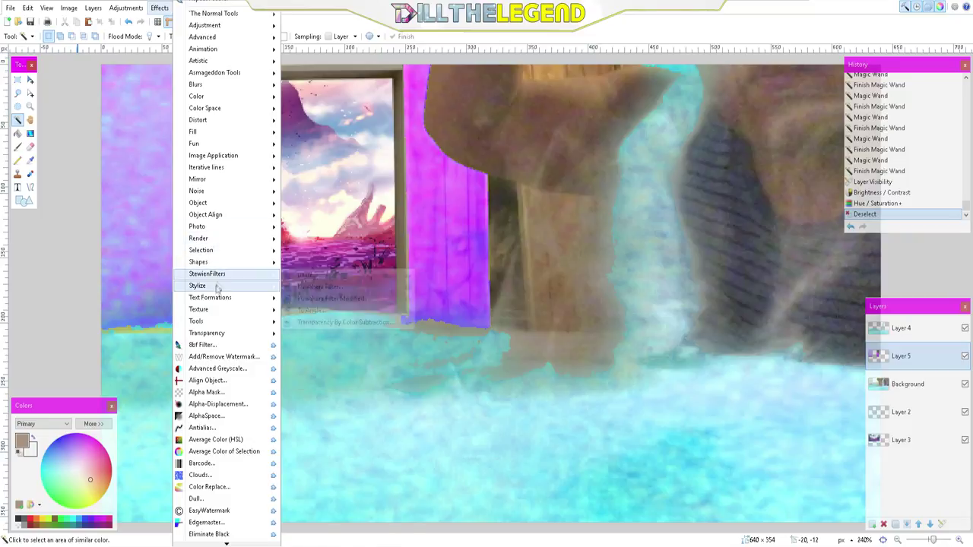
pyautogui.moveTo(215, 146)
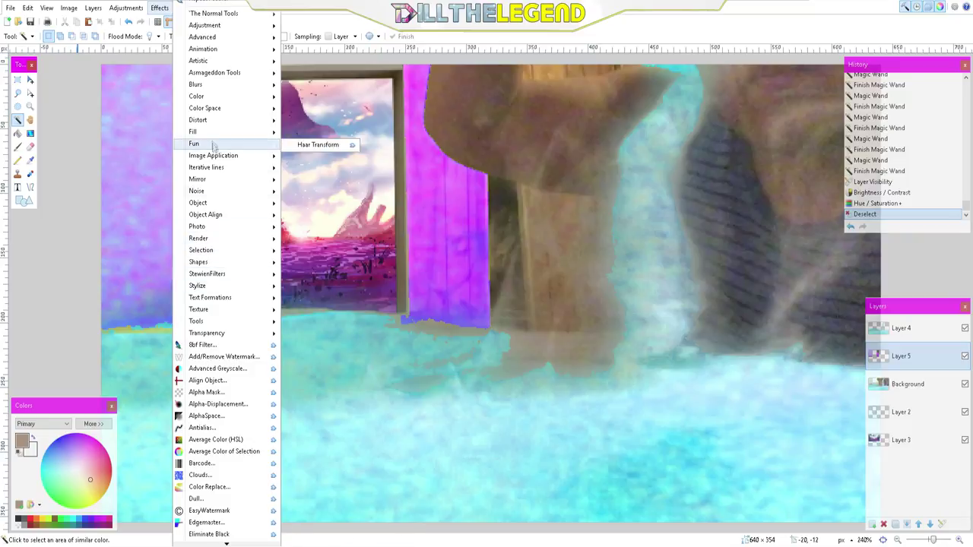
pyautogui.click(220, 6)
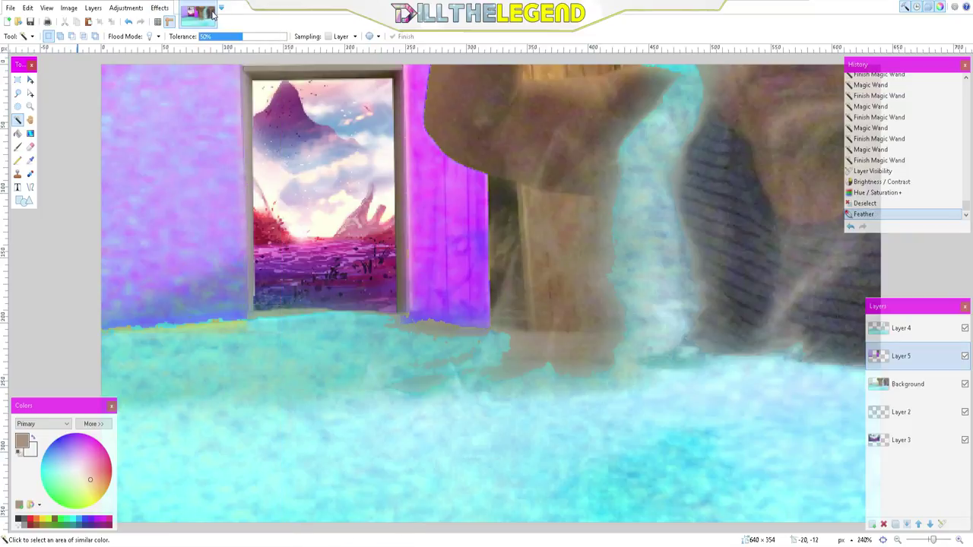
pyautogui.hotkey('ctrl', 'f')
pyautogui.hotkey('ctrl', 'f')
pyautogui.hotkey('ctrl', 'f')
pyautogui.hotkey('ctrl', 'f')
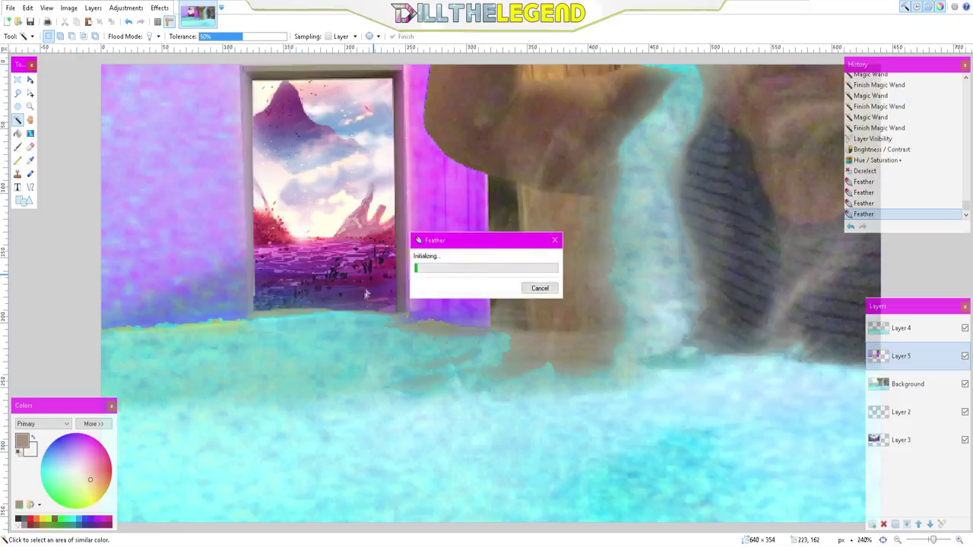
pyautogui.scroll(-4, 410, 304)
pyautogui.scroll(2, 457, 326)
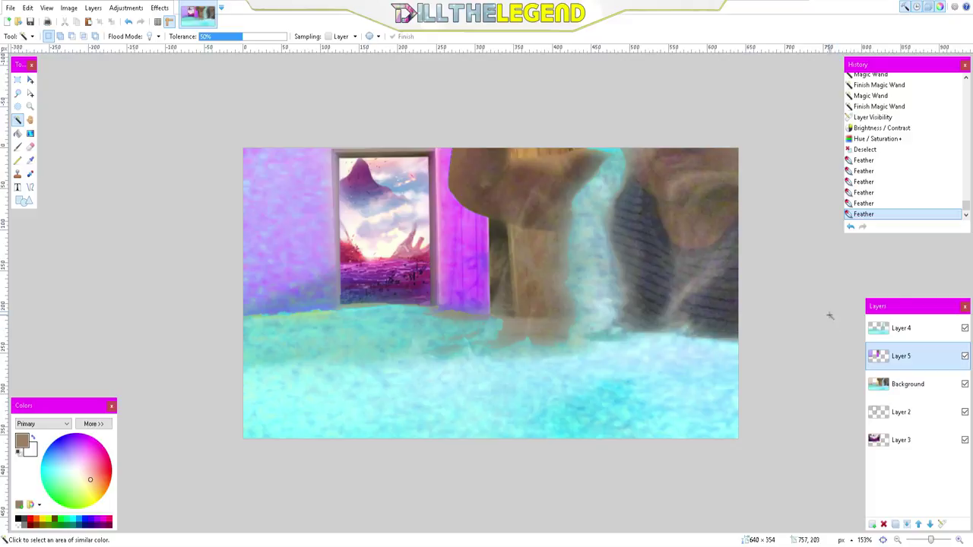
# Step: Hide and re-show Layers 4 and 5 to compare the scene without them
pyautogui.click(911, 386)
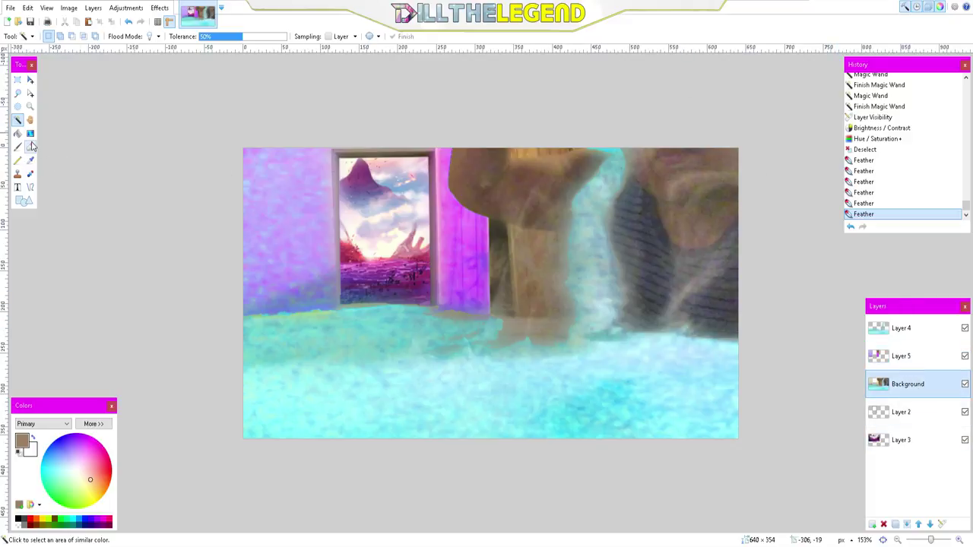
pyautogui.scroll(3, 524, 157)
pyautogui.scroll(-5, 417, 162)
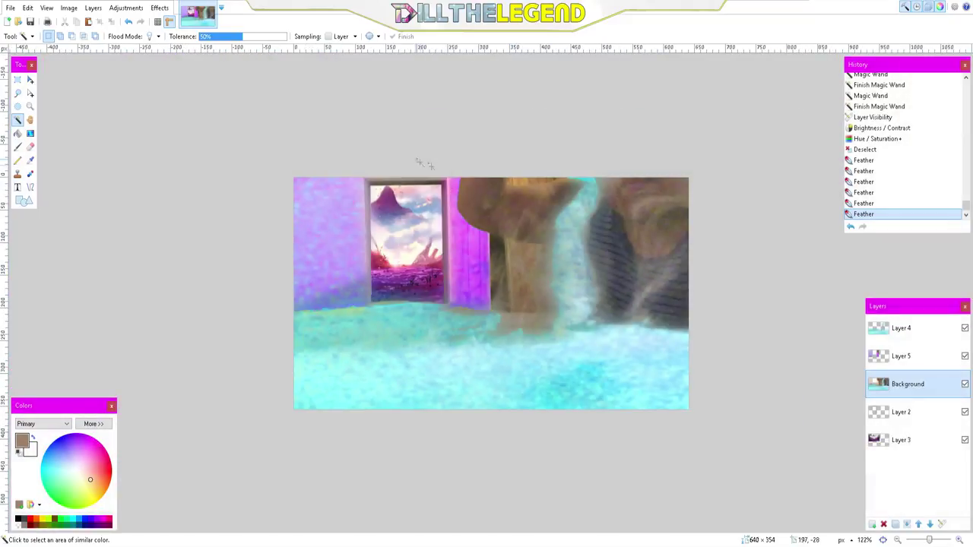
pyautogui.click(964, 328)
pyautogui.click(965, 356)
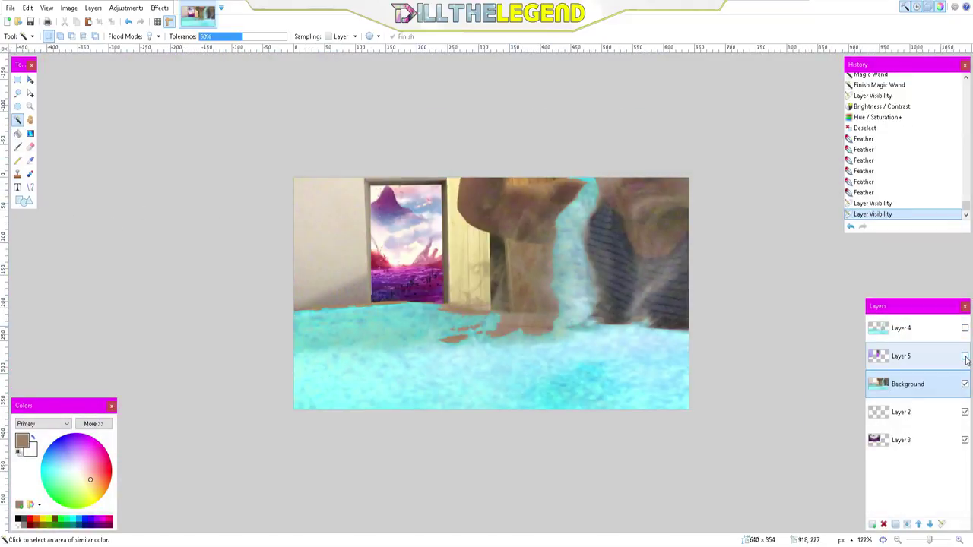
pyautogui.click(964, 357)
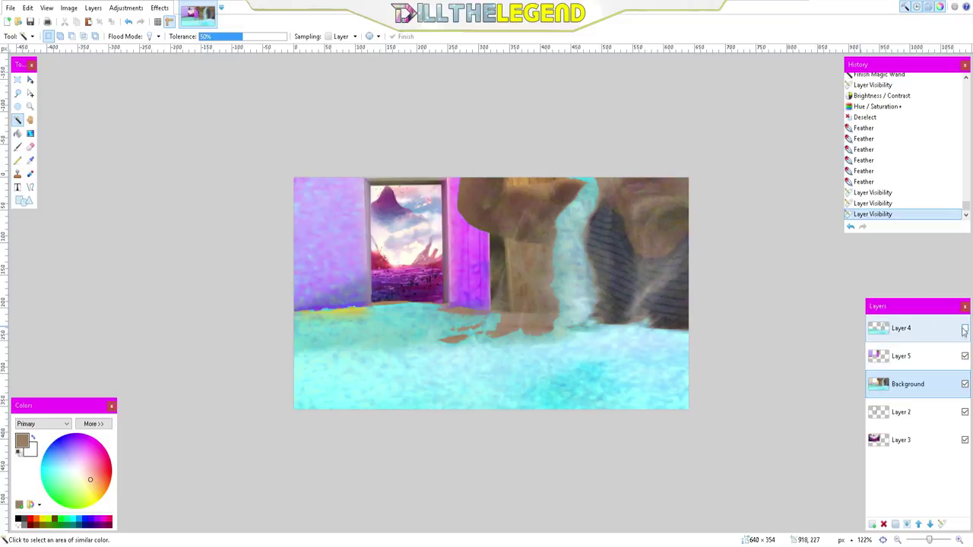
pyautogui.click(964, 329)
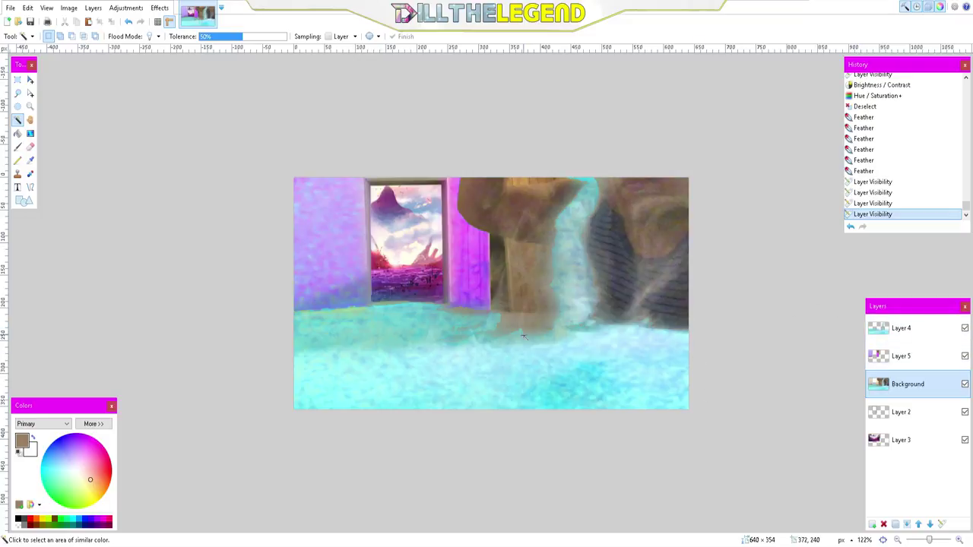
# Step: Make Layer 4 the active layer and switch to Rectangle Select
pyautogui.click(903, 329)
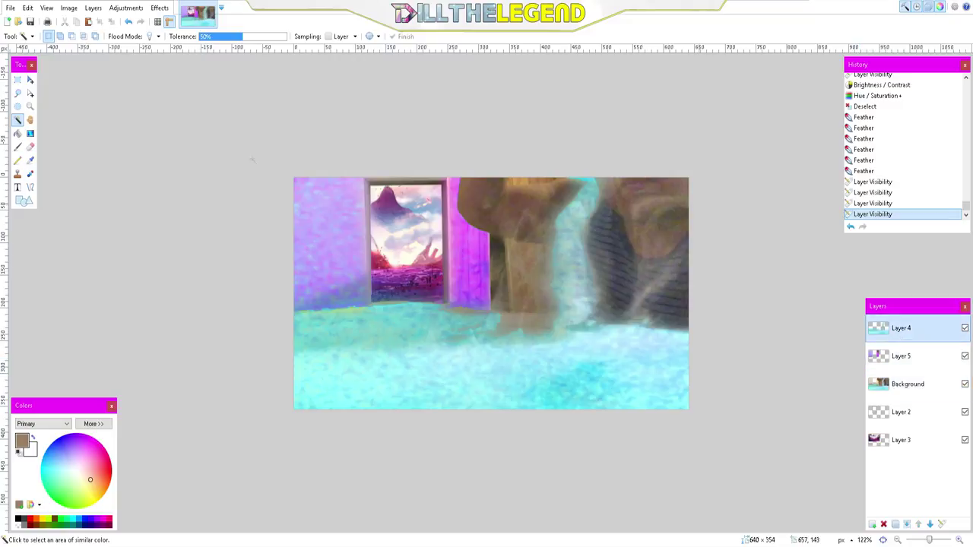
pyautogui.click(18, 79)
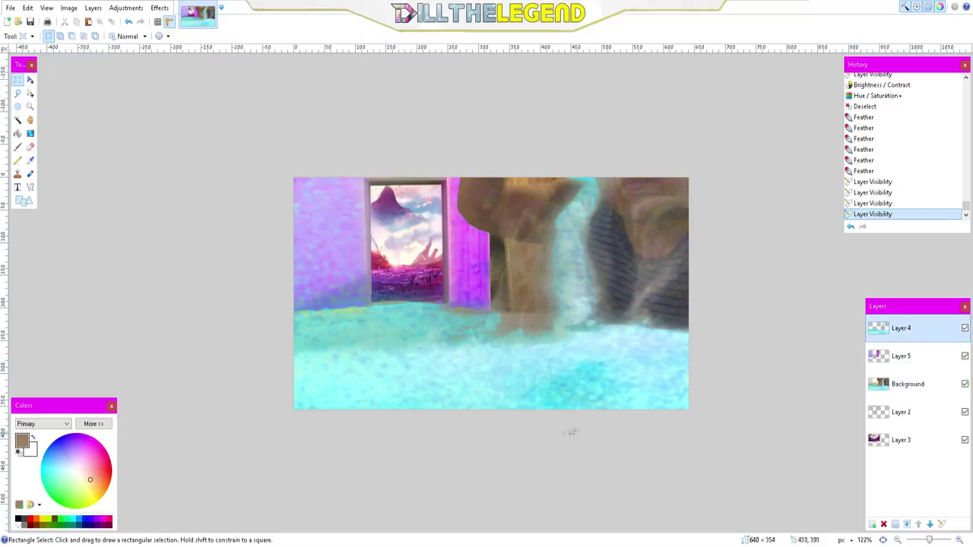
pyautogui.scroll(1, 278, 374)
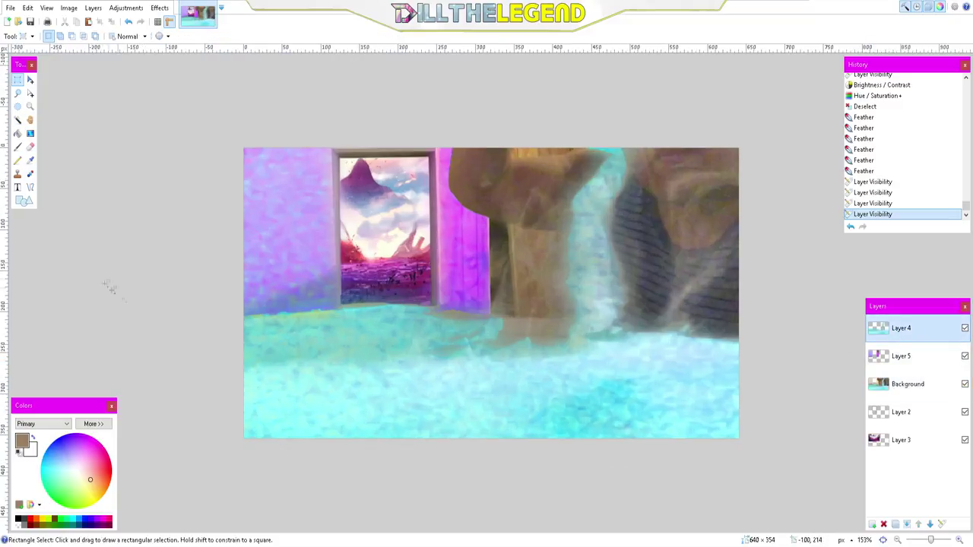
pyautogui.scroll(1, 121, 287)
pyautogui.scroll(-1, 127, 288)
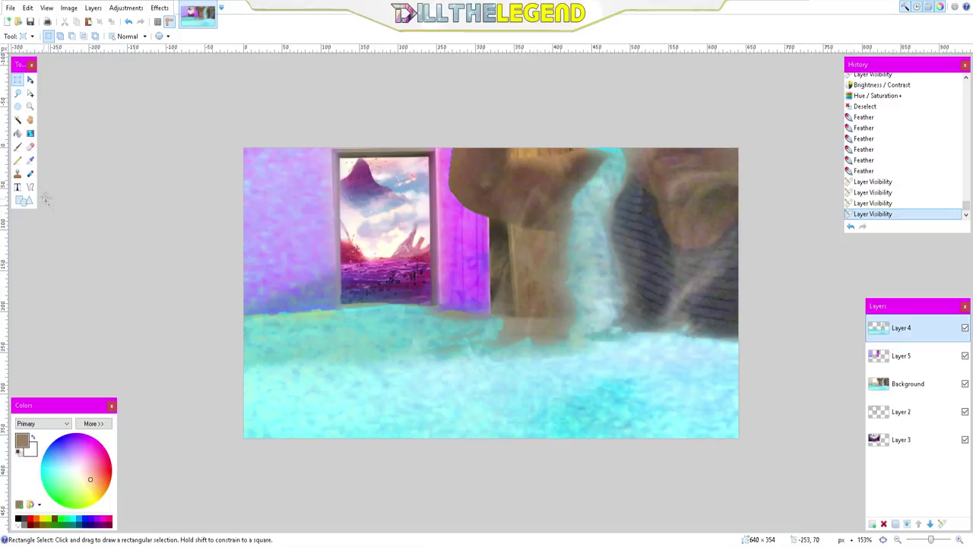
pyautogui.click(118, 8)
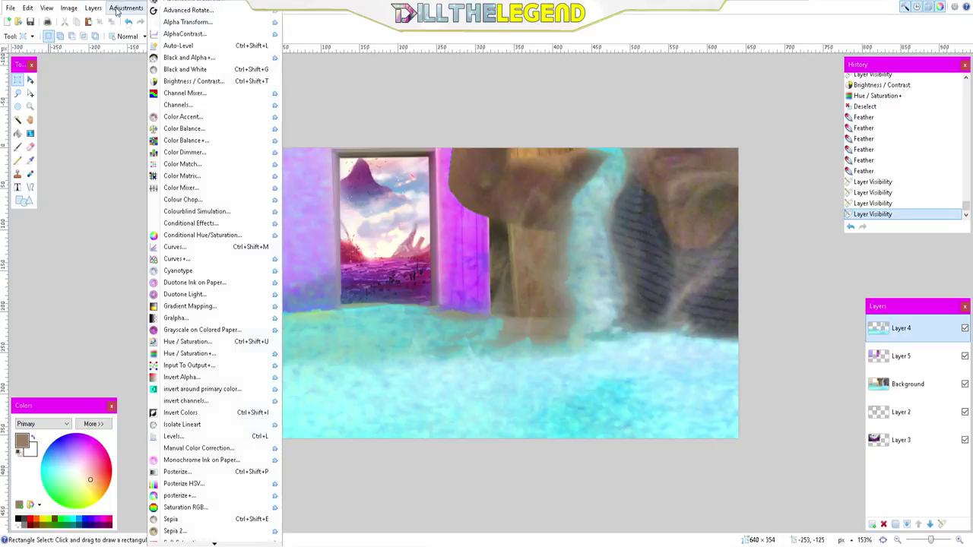
# Step: Recolour the Layer 4 water with hue -168 and saturation 200, then add a new empty layer
pyautogui.click(204, 354)
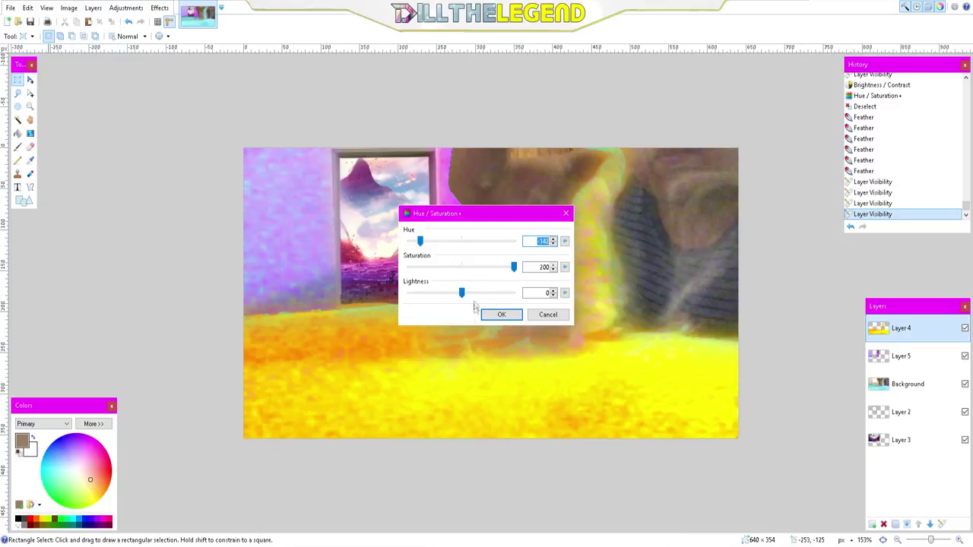
pyautogui.moveTo(508, 216); pyautogui.dragTo(195, 51)
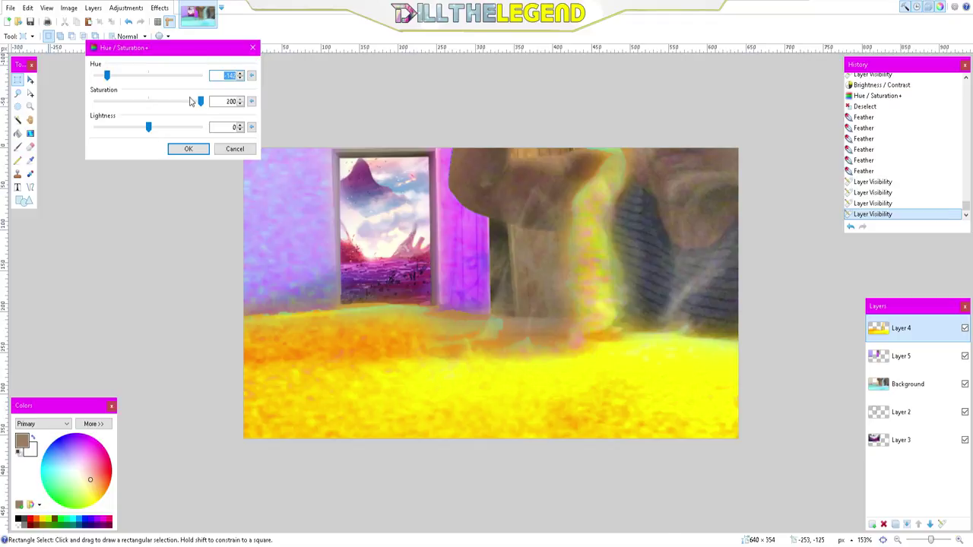
pyautogui.moveTo(192, 101); pyautogui.dragTo(215, 112)
pyautogui.moveTo(143, 79); pyautogui.dragTo(155, 100)
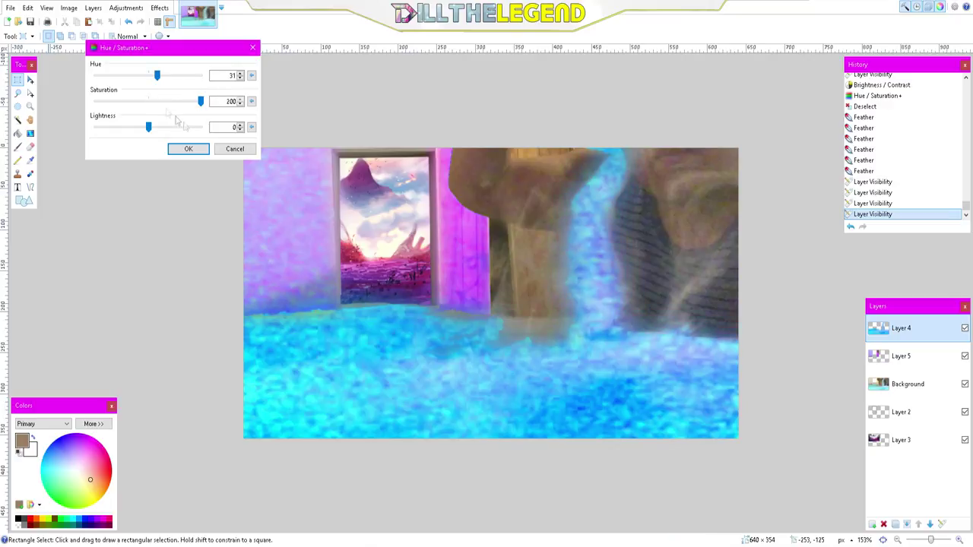
pyautogui.click(201, 149)
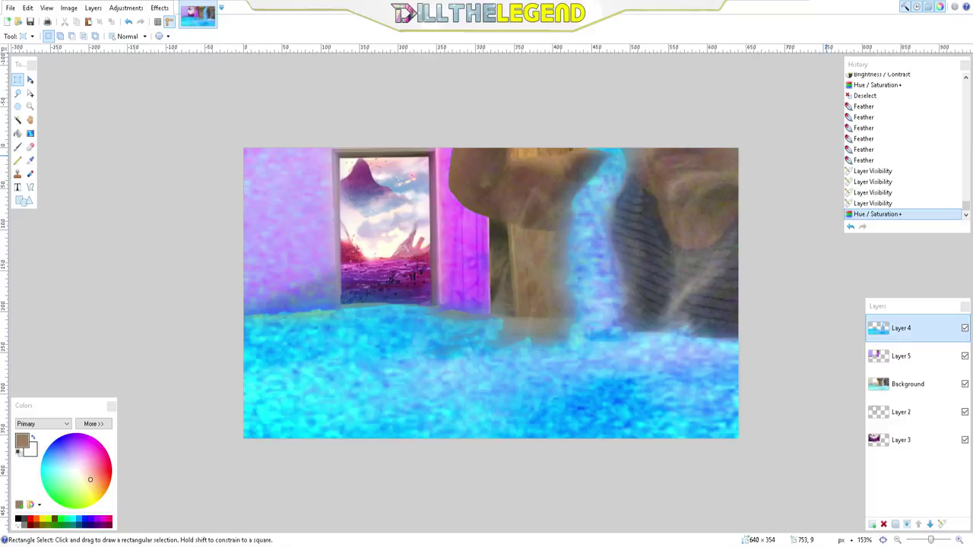
pyautogui.click(871, 530)
# Step: Paste the rubber duck at the current canvas size, shrink it to 145 px and place it on the water
pyautogui.hotkey('ctrl', 'v')
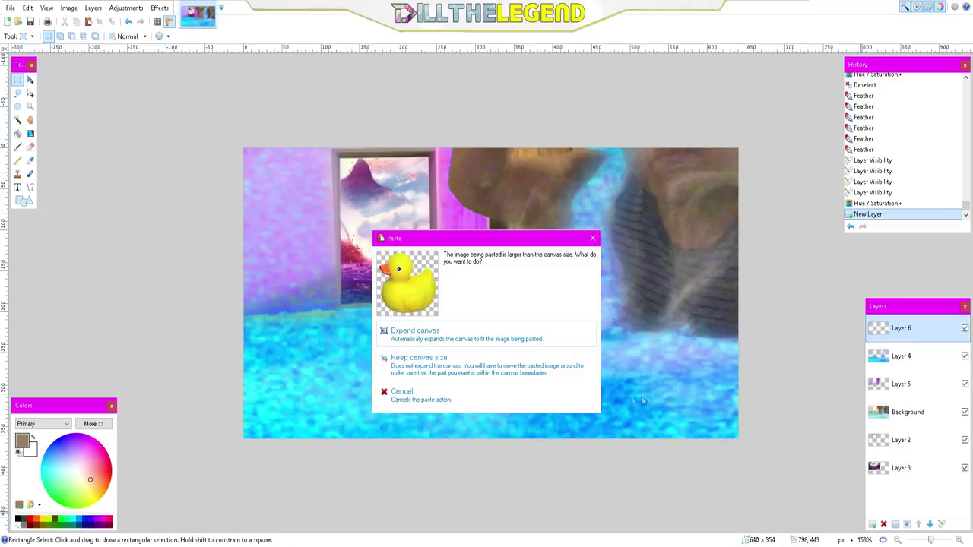
pyautogui.click(419, 359)
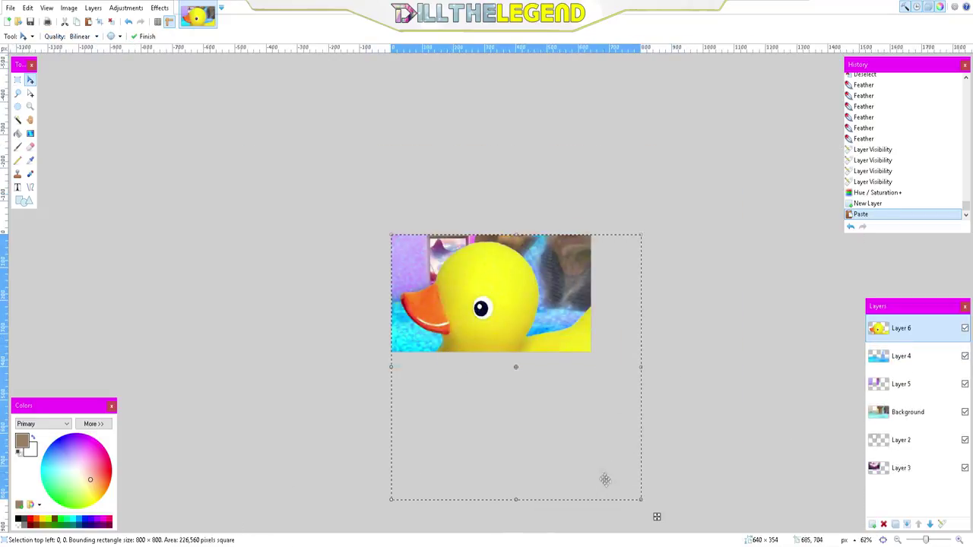
pyautogui.moveTo(640, 500); pyautogui.dragTo(441, 288)
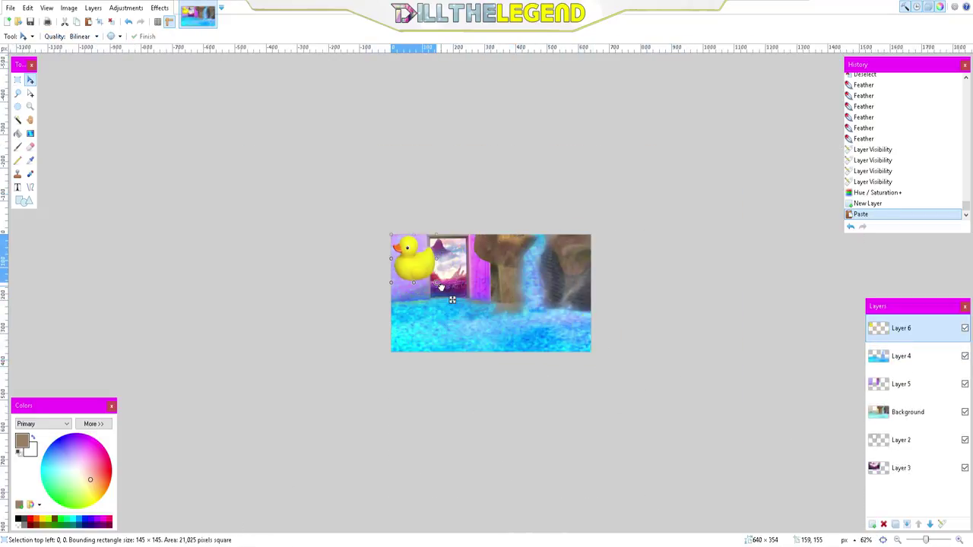
pyautogui.hotkey('ctrl', 'b')
pyautogui.moveTo(298, 256); pyautogui.dragTo(385, 377)
pyautogui.scroll(-1, 385, 379)
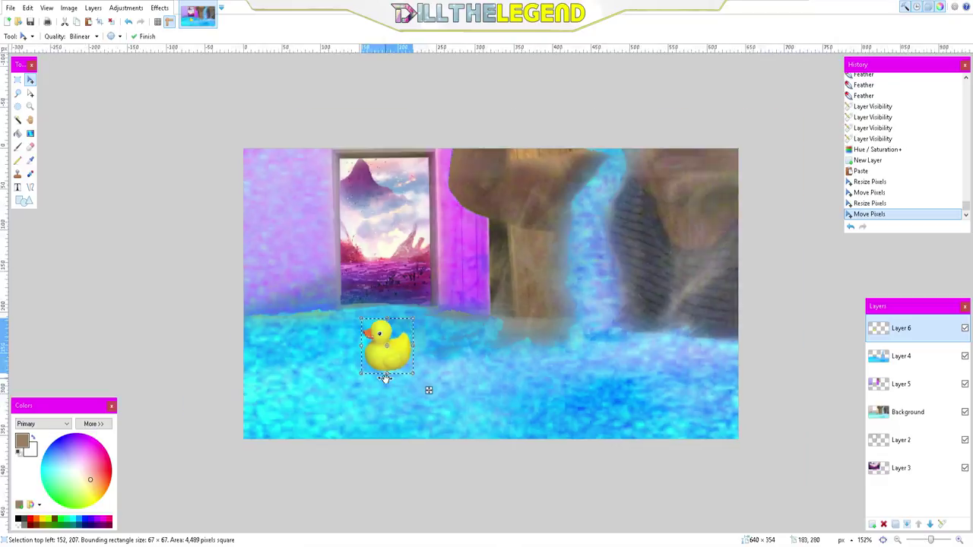
pyautogui.hotkey('ctrl', 'd')
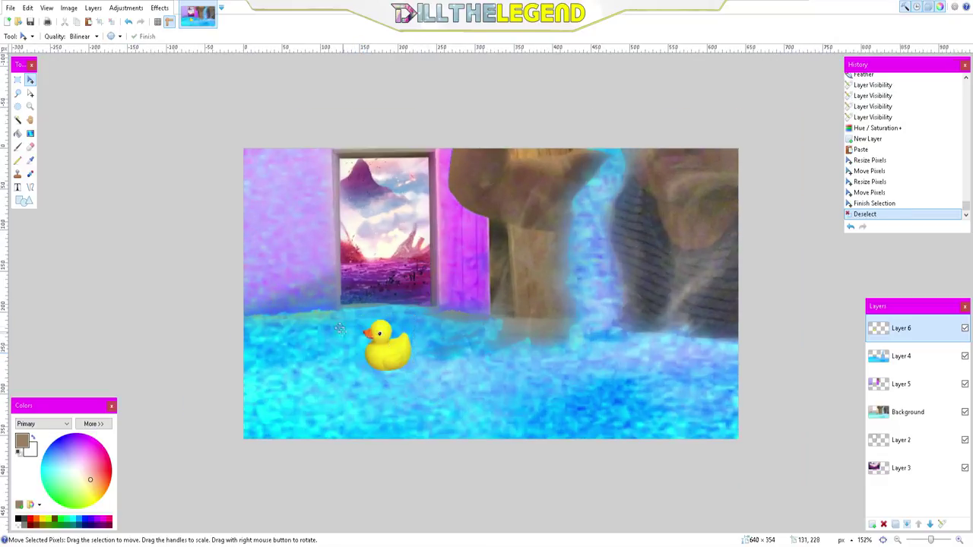
pyautogui.scroll(-3, 408, 380)
pyautogui.scroll(3, 408, 380)
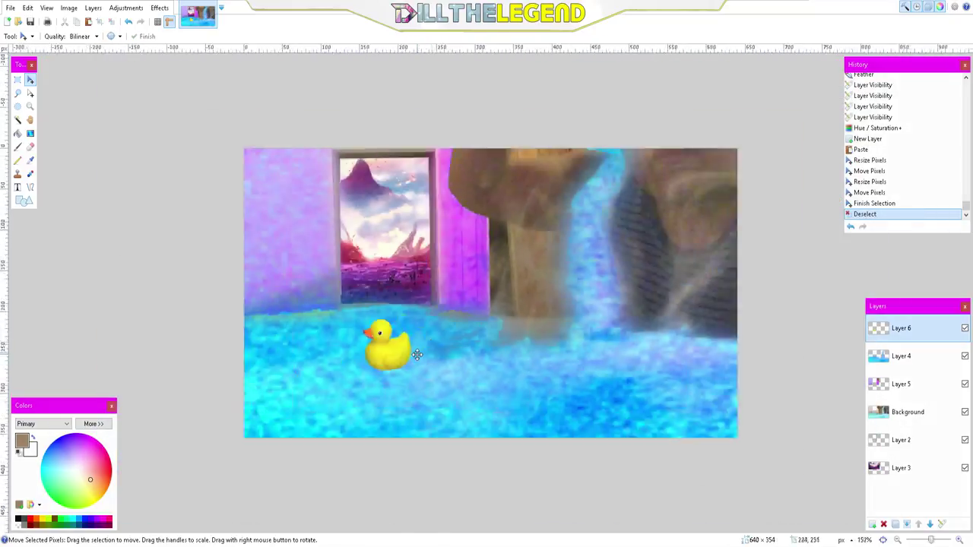
pyautogui.scroll(-1, 417, 355)
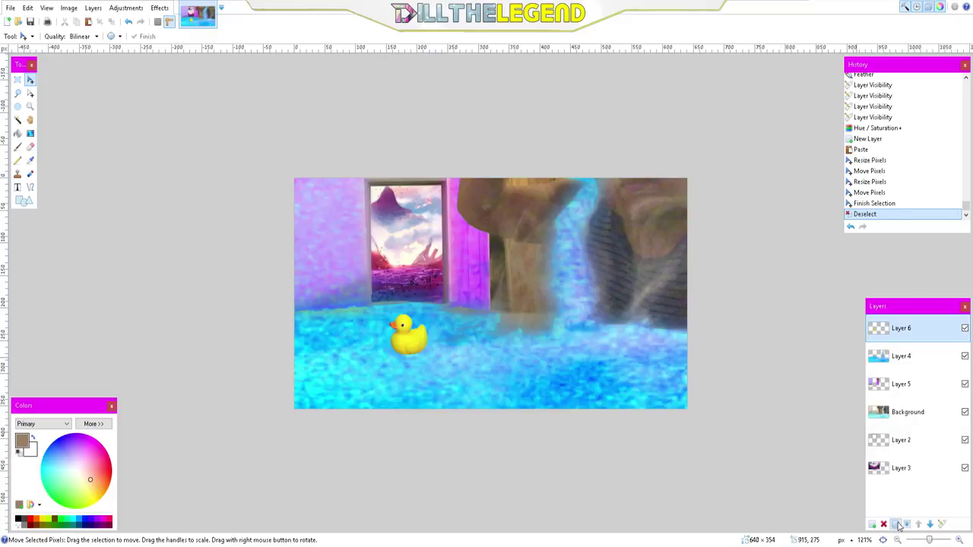
# Step: Duplicate the duck layer twice, placing one copy to the right and one at the lower left
pyautogui.click(897, 526)
pyautogui.hotkey('ctrl', 'a')
pyautogui.moveTo(703, 423); pyautogui.dragTo(780, 441)
pyautogui.hotkey('ctrl', 'd')
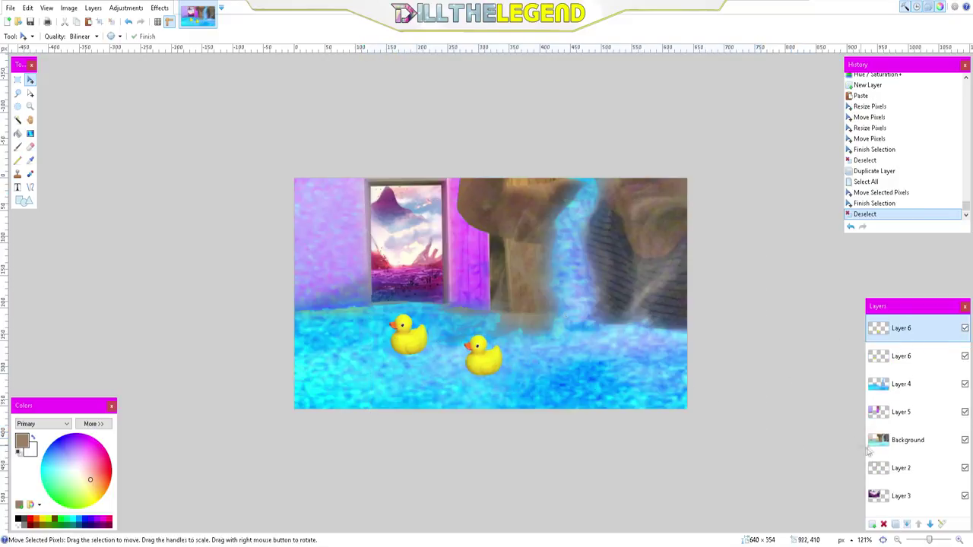
pyautogui.click(894, 524)
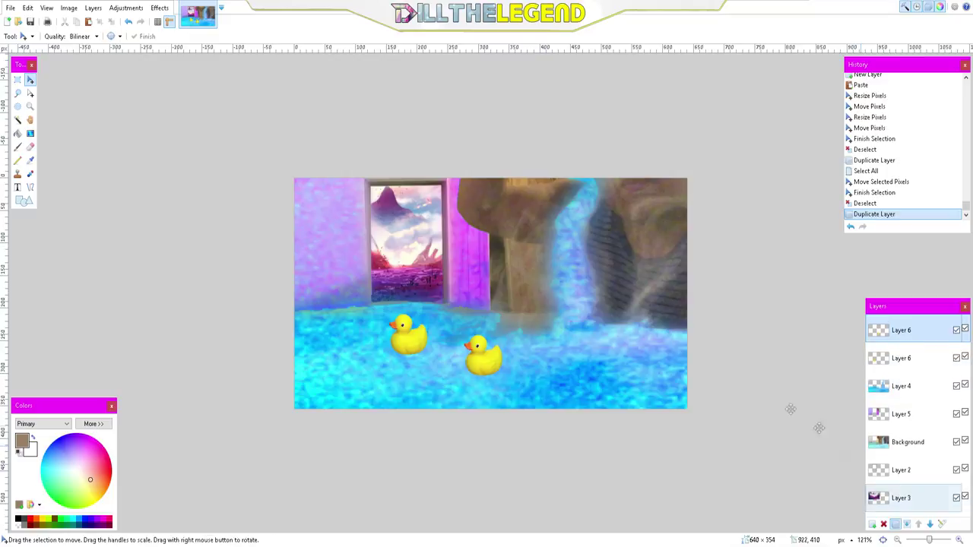
pyautogui.hotkey('ctrl', 'a')
pyautogui.moveTo(713, 429); pyautogui.dragTo(600, 445)
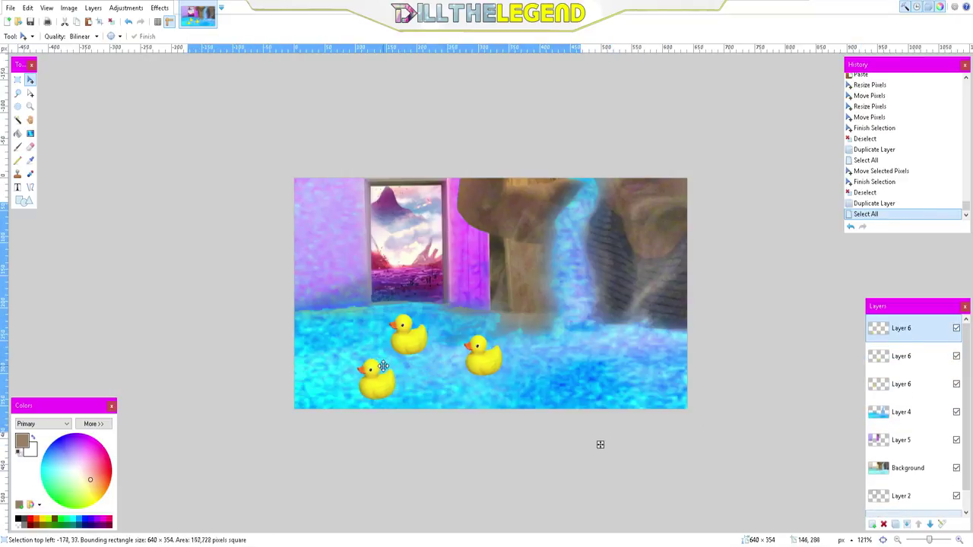
pyautogui.moveTo(384, 366)
pyautogui.mouseDown()
pyautogui.moveTo(416, 369)
pyautogui.moveTo(373, 370)
pyautogui.mouseUp()
pyautogui.hotkey('ctrl', 'd')
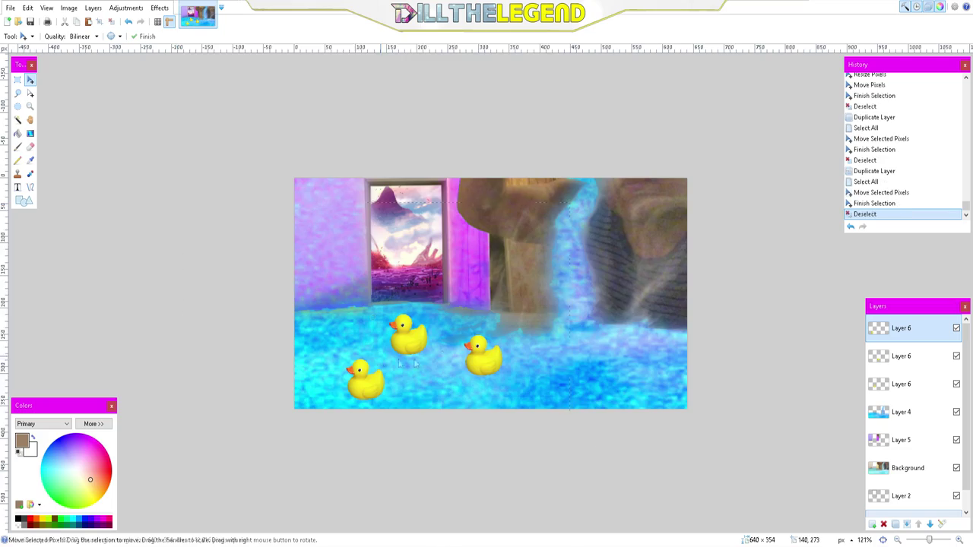
# Step: Merge the three duck layers down into a single Layer 6
pyautogui.scroll(3, 414, 365)
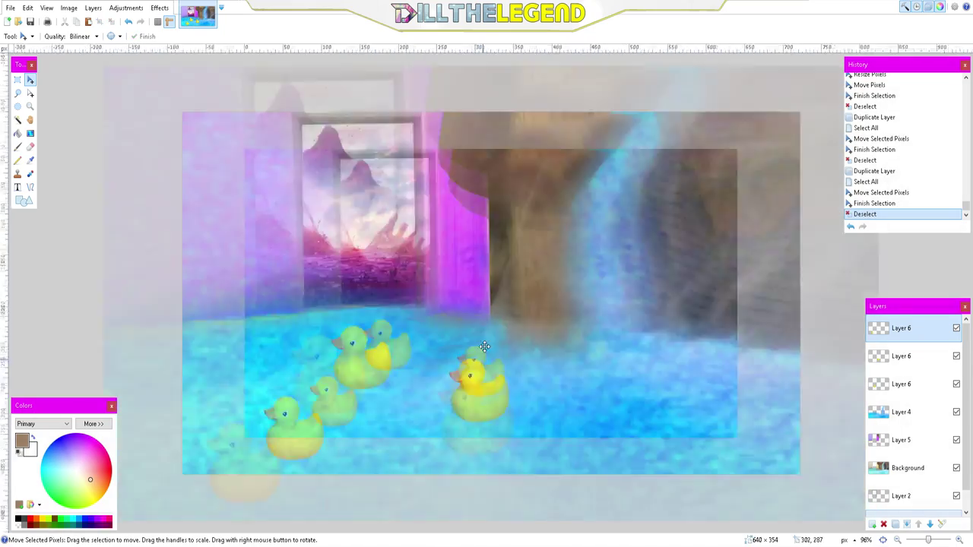
pyautogui.scroll(-1, 484, 347)
pyautogui.scroll(3, 485, 344)
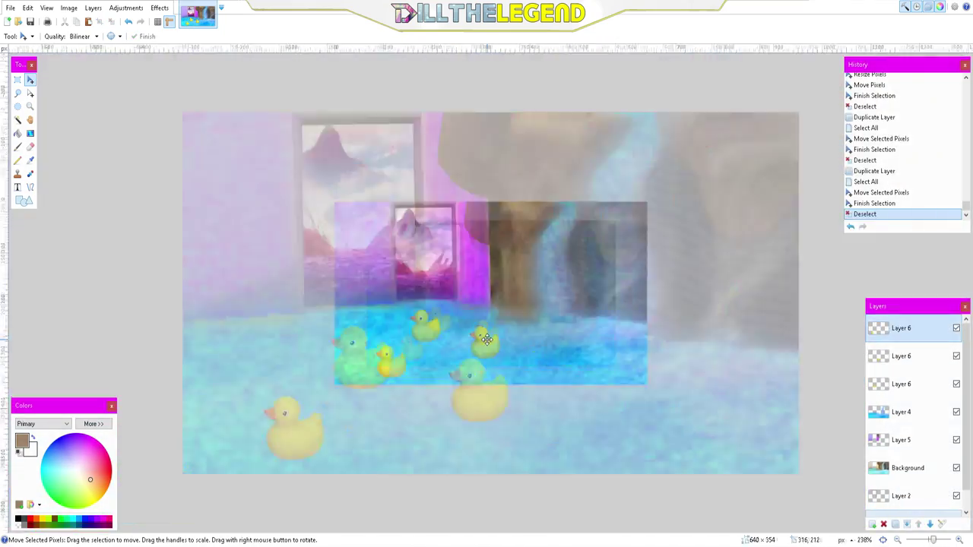
pyautogui.scroll(-1, 485, 339)
pyautogui.scroll(2, 485, 327)
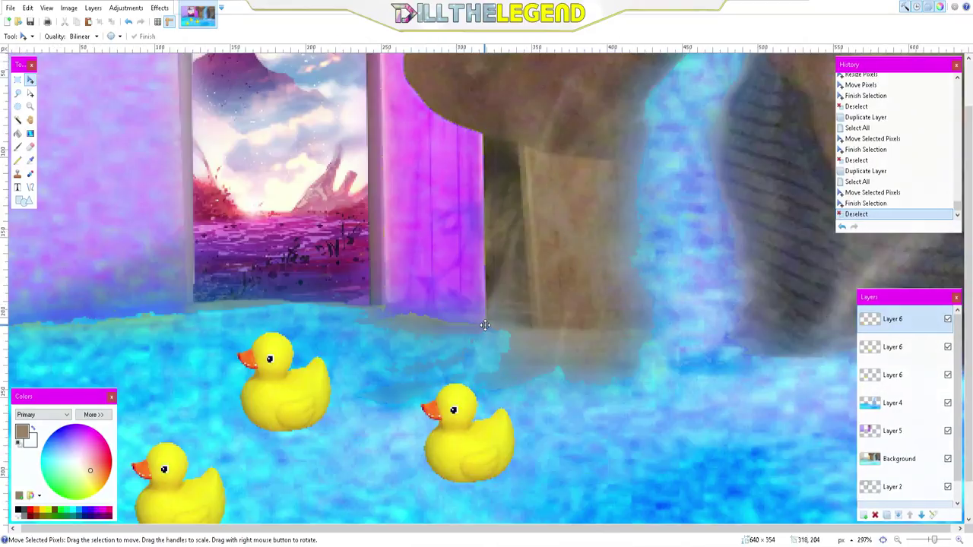
pyautogui.scroll(-3, 485, 325)
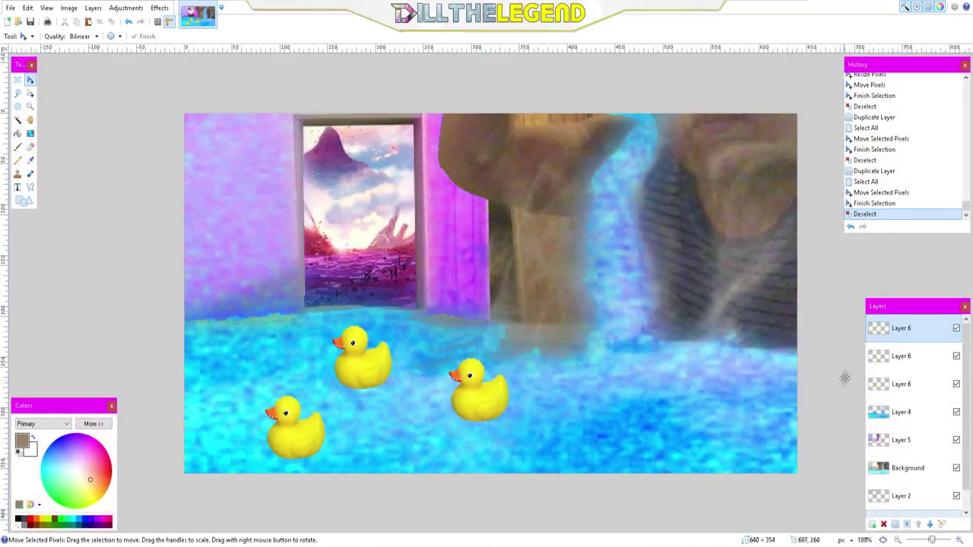
pyautogui.click(906, 524)
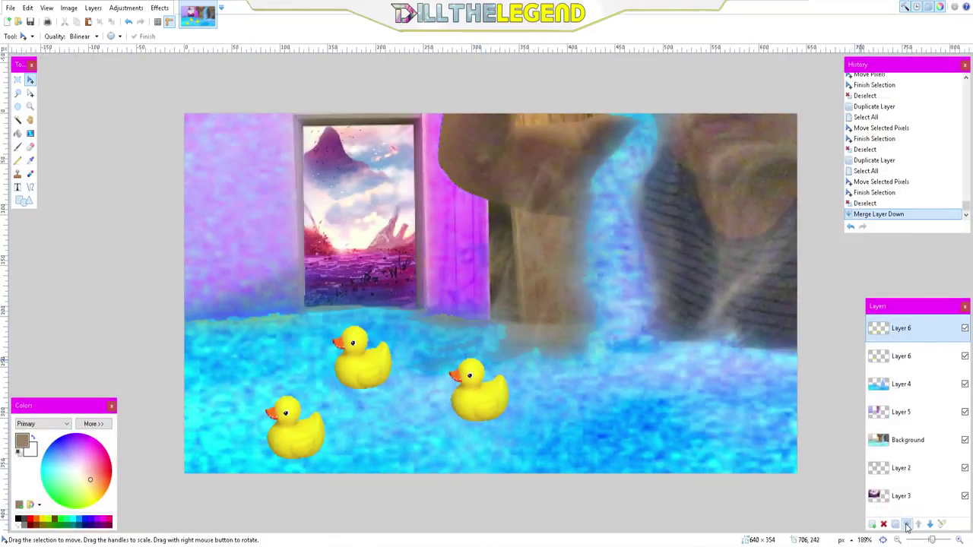
pyautogui.click(907, 524)
pyautogui.scroll(-1, 342, 174)
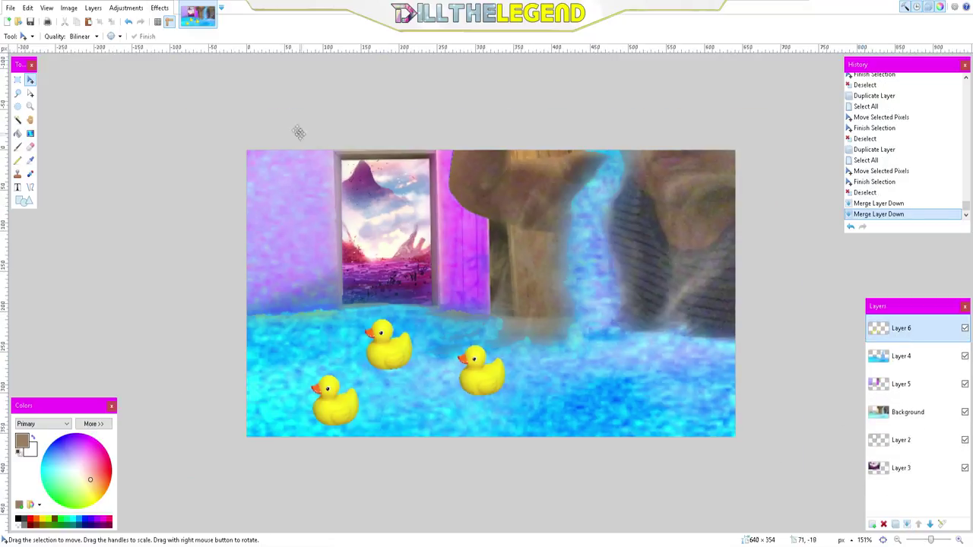
# Step: Turn the three ducks magenta pink with Hue/Saturation hue -79 and slightly lower saturation and lightness
pyautogui.click(118, 8)
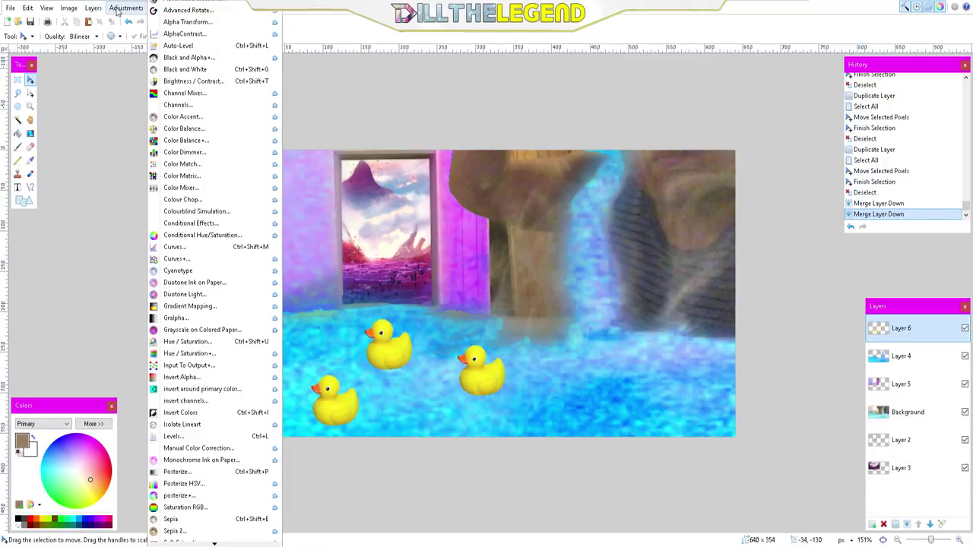
pyautogui.click(233, 359)
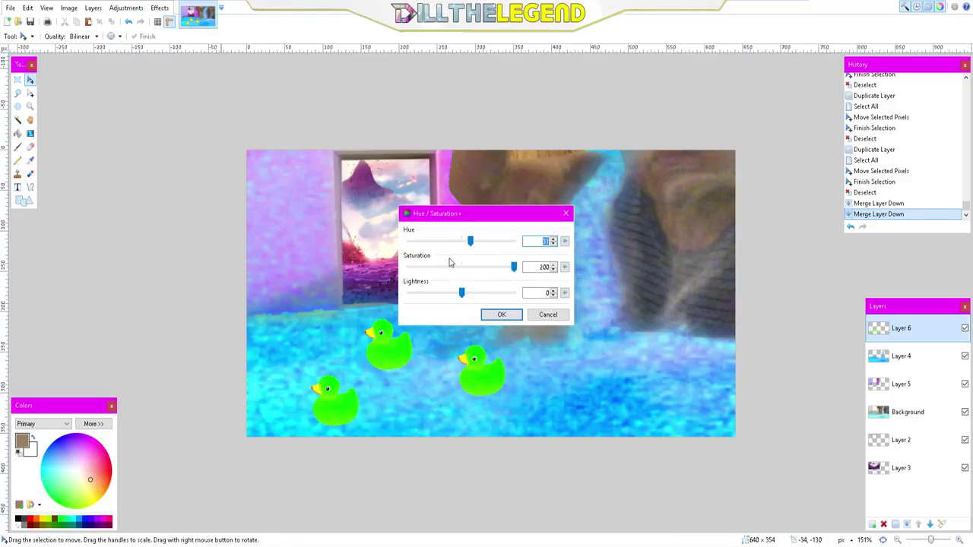
pyautogui.moveTo(470, 241)
pyautogui.mouseDown()
pyautogui.moveTo(416, 240)
pyautogui.moveTo(463, 242)
pyautogui.moveTo(459, 252)
pyautogui.mouseUp()
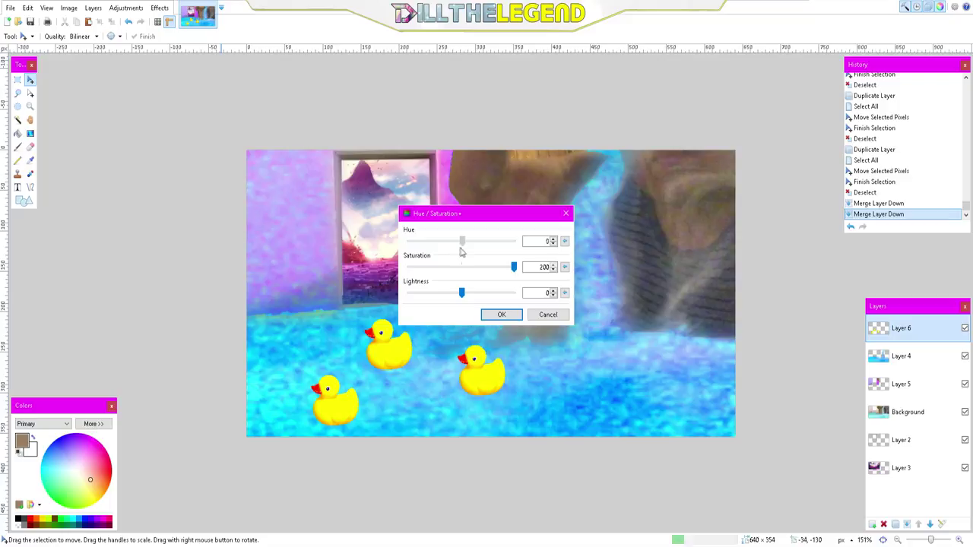
pyautogui.moveTo(462, 242); pyautogui.dragTo(438, 241)
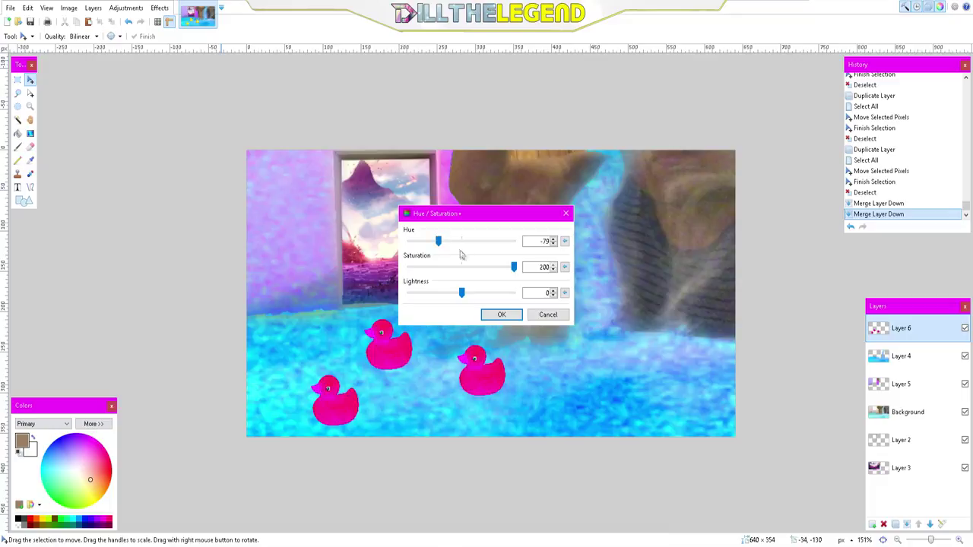
pyautogui.moveTo(484, 268); pyautogui.dragTo(462, 272)
pyautogui.moveTo(462, 293)
pyautogui.mouseDown()
pyautogui.moveTo(510, 295)
pyautogui.moveTo(454, 300)
pyautogui.mouseUp()
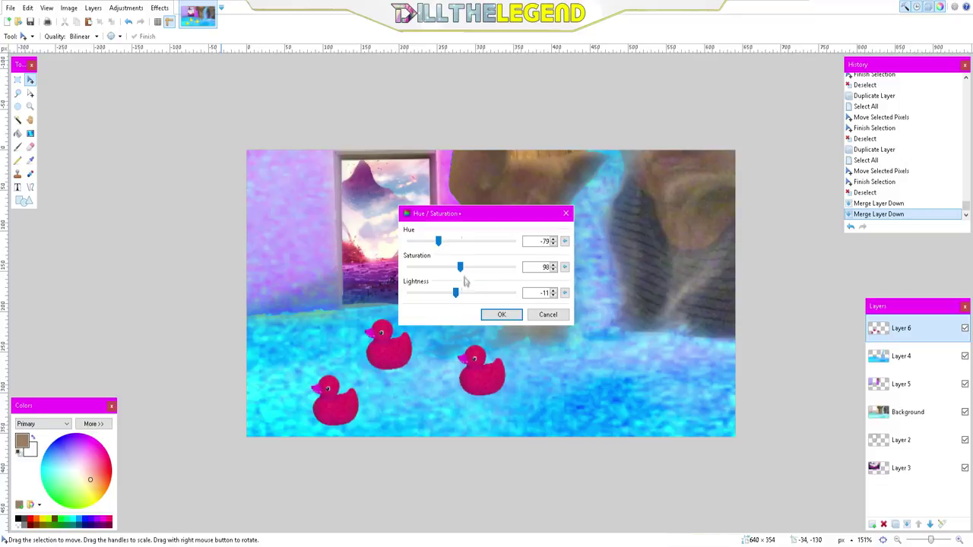
pyautogui.moveTo(460, 266)
pyautogui.mouseDown()
pyautogui.moveTo(480, 274)
pyautogui.moveTo(461, 274)
pyautogui.mouseUp()
pyautogui.click(500, 314)
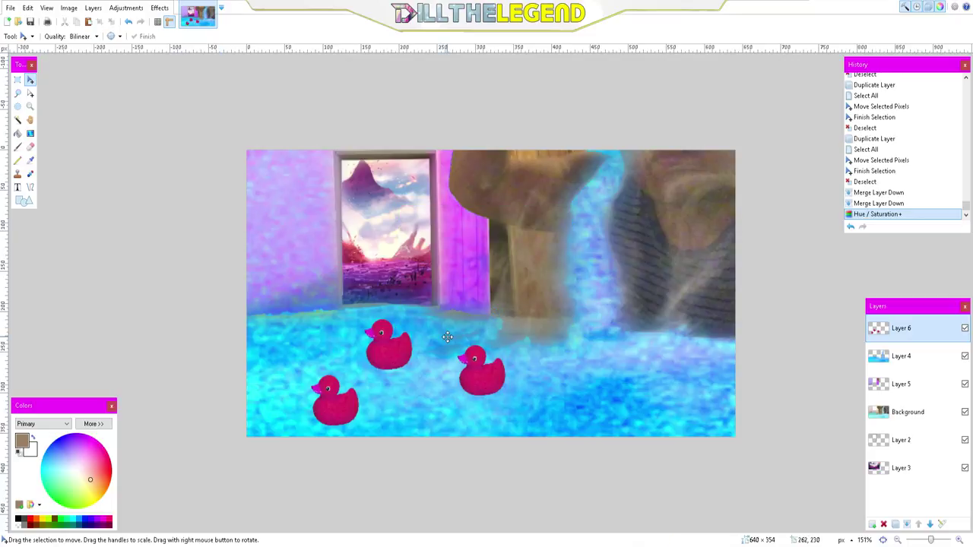
pyautogui.scroll(-1, 449, 337)
pyautogui.scroll(2, 448, 337)
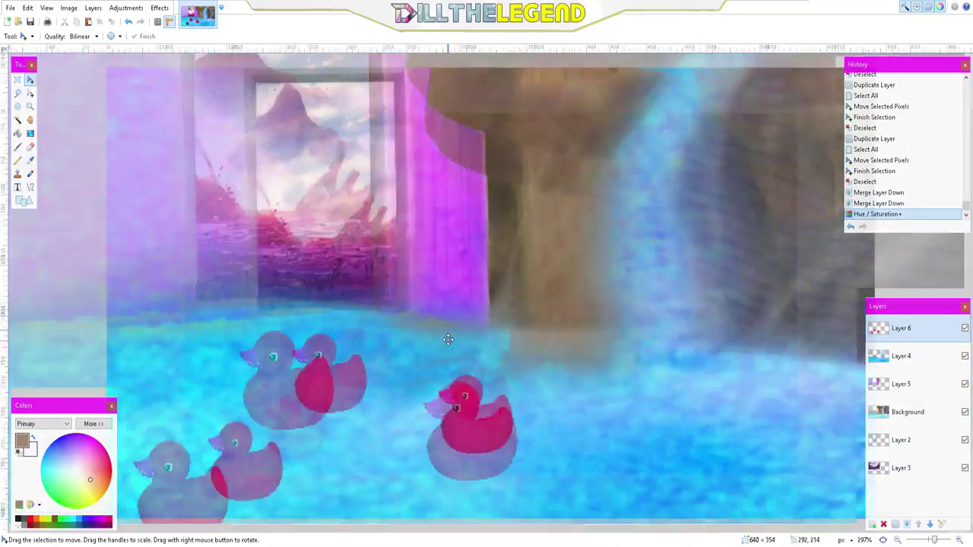
pyautogui.scroll(-2, 449, 337)
pyautogui.scroll(3, 448, 339)
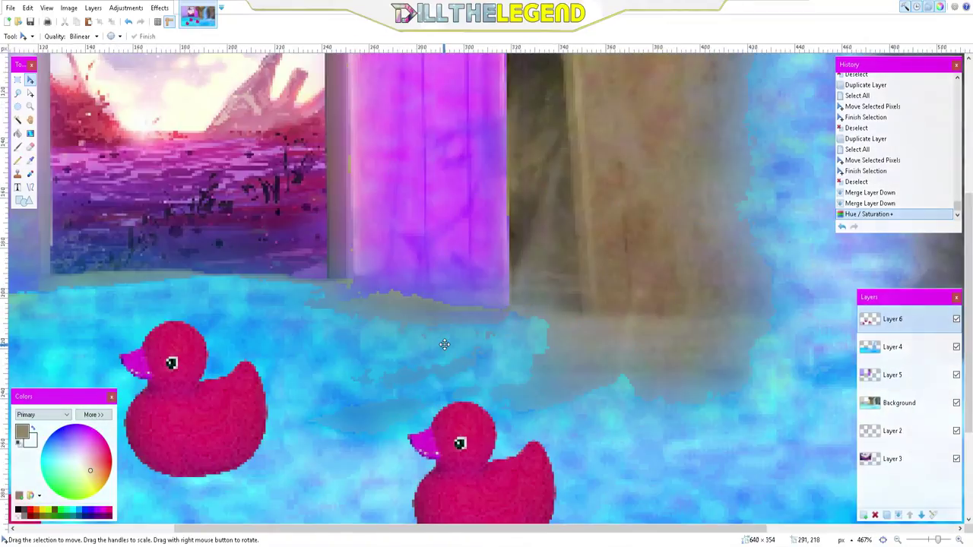
pyautogui.scroll(-4, 445, 344)
pyautogui.scroll(2, 444, 344)
pyautogui.scroll(-1, 441, 341)
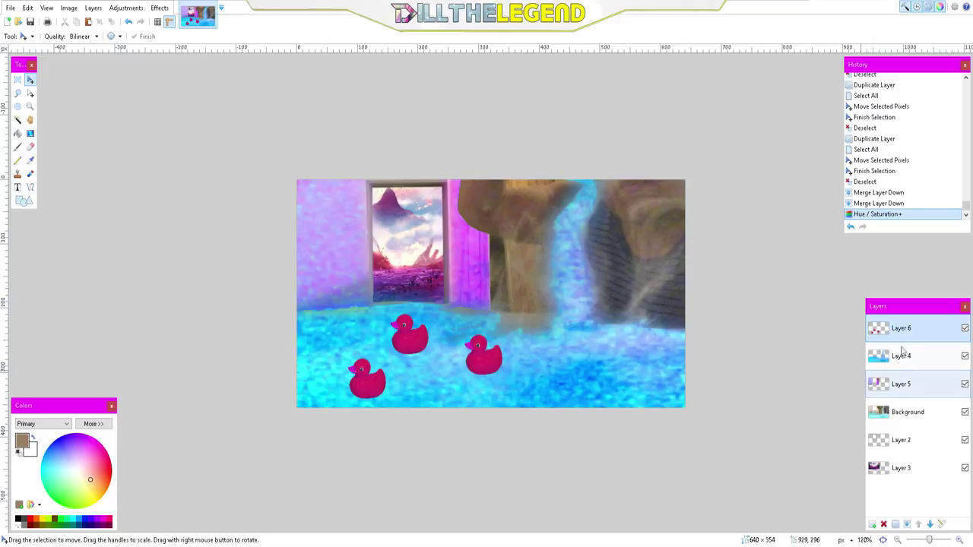
# Step: Merge all layers down into a single Layer 3
pyautogui.click(908, 525)
pyautogui.click(908, 524)
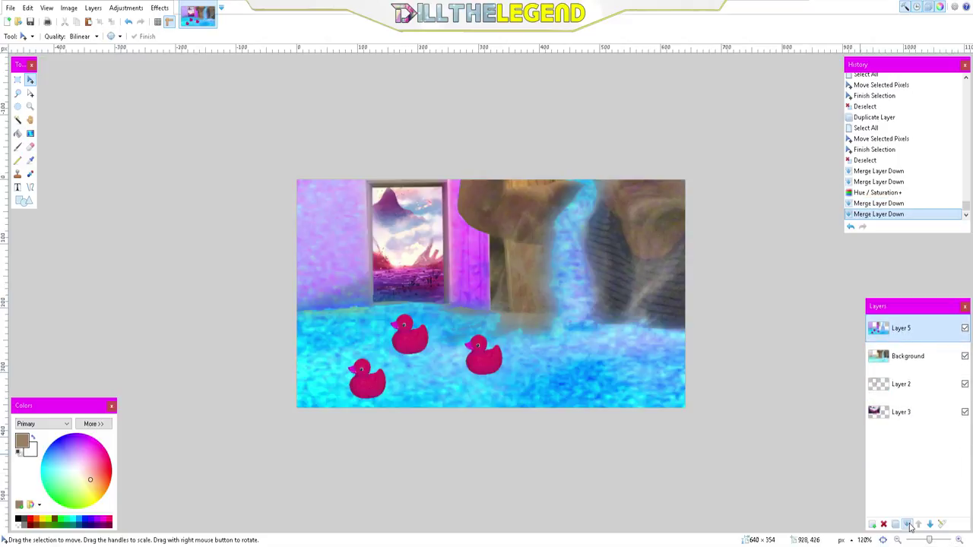
pyautogui.click(908, 524)
pyautogui.click(909, 525)
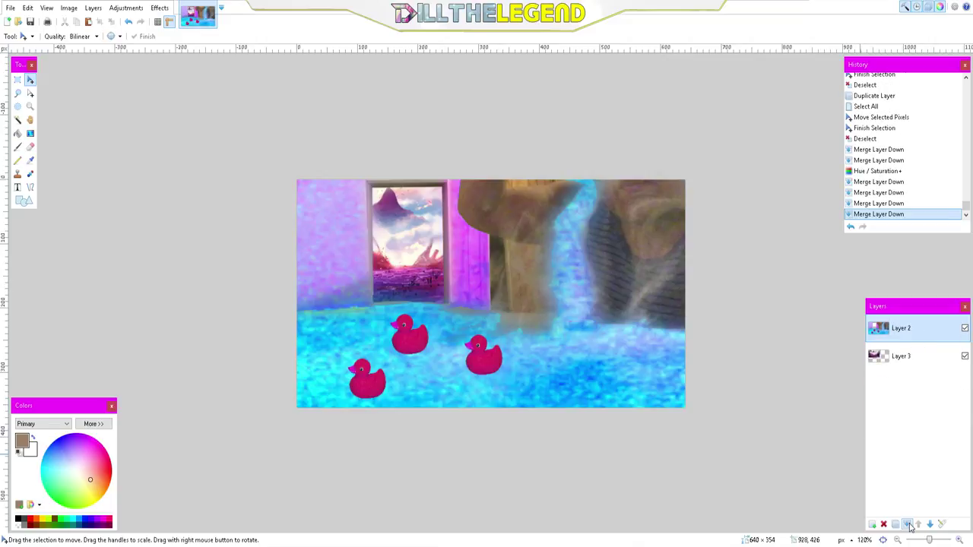
pyautogui.click(908, 524)
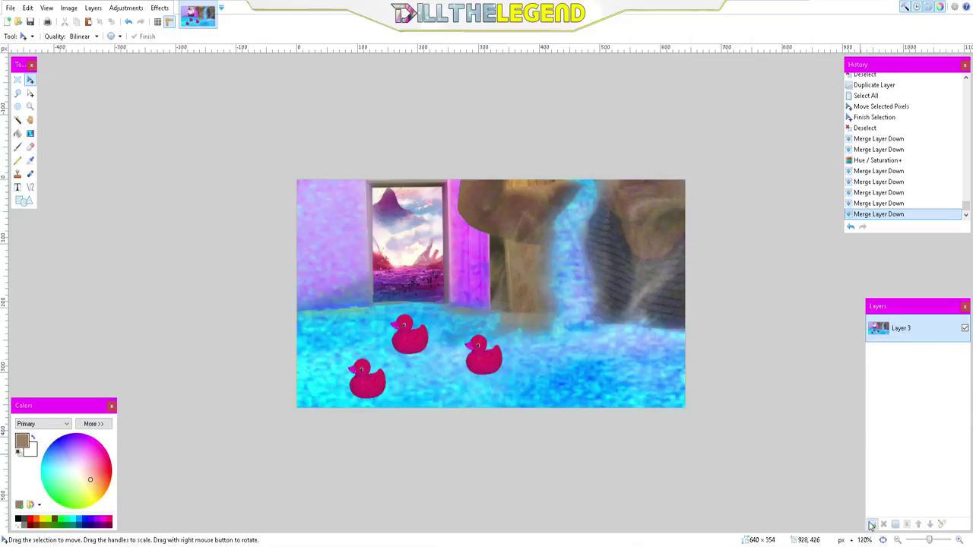
# Step: Magic Wand select the brown rock and add the grey figure on the right
pyautogui.click(18, 120)
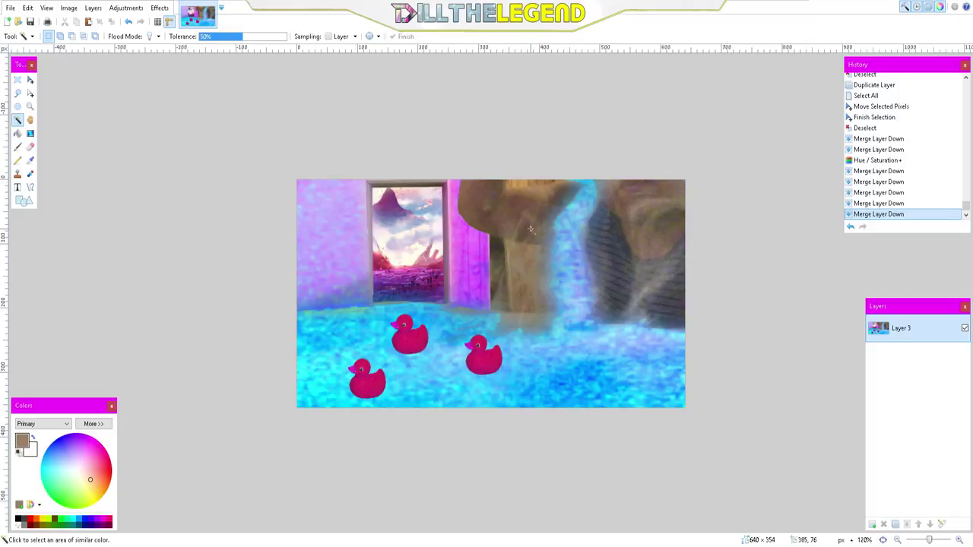
pyautogui.click(504, 221)
pyautogui.click(521, 216)
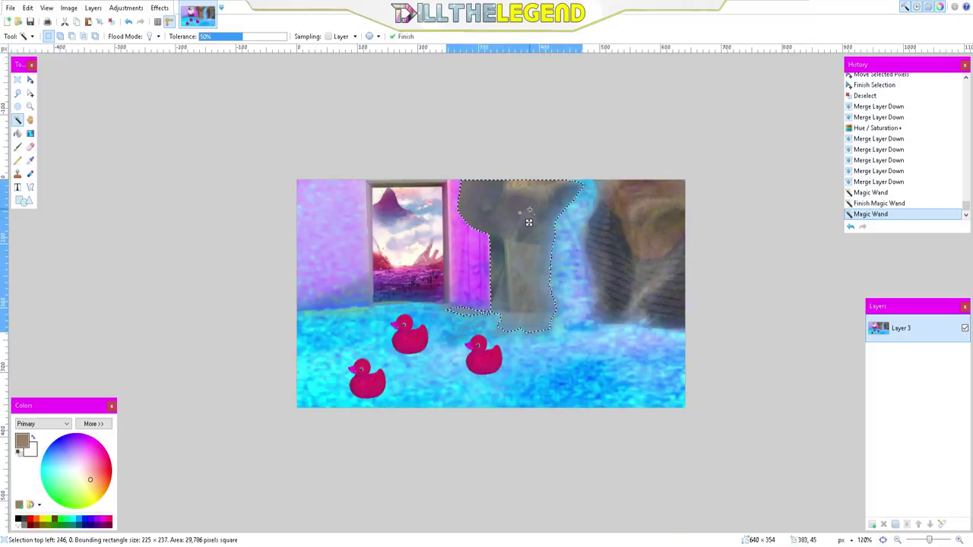
pyautogui.keyDown('ctrl'); pyautogui.click(618, 247); pyautogui.keyUp('ctrl')
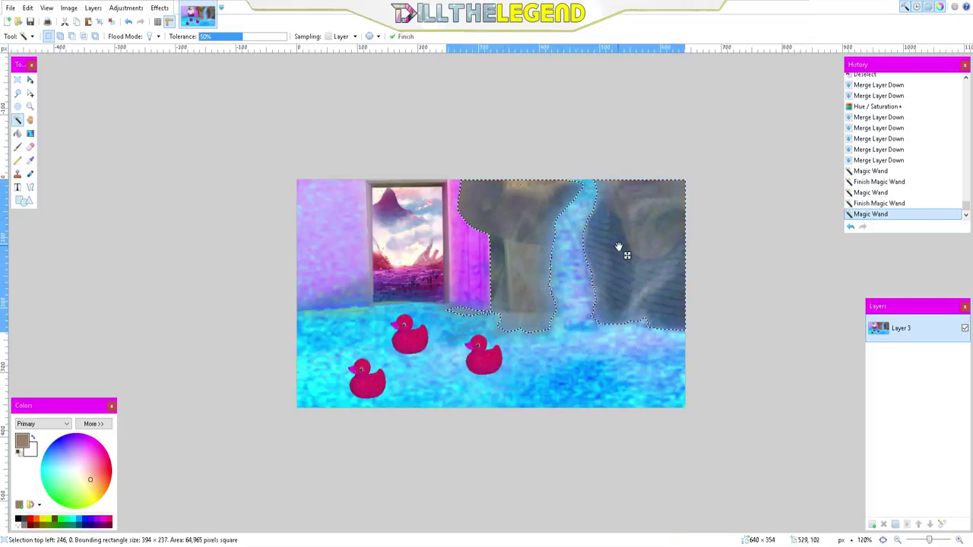
pyautogui.scroll(5, 619, 249)
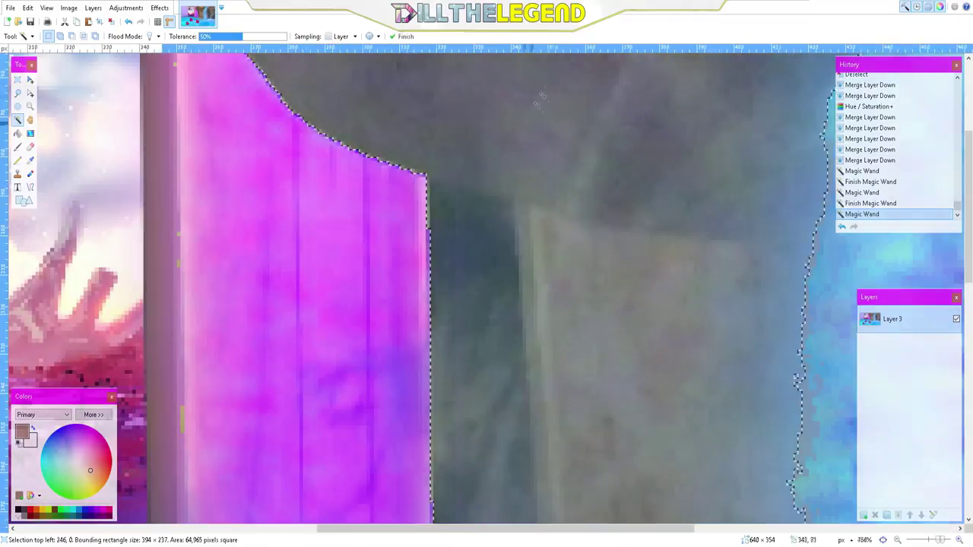
pyautogui.scroll(-5, 538, 100)
pyautogui.scroll(1, 548, 101)
pyautogui.scroll(6, 597, 103)
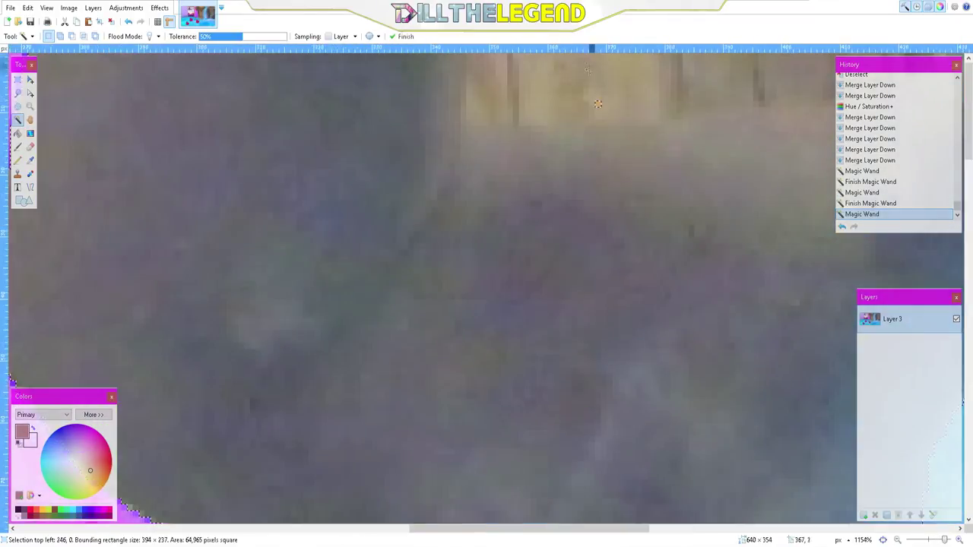
pyautogui.scroll(-8, 608, 102)
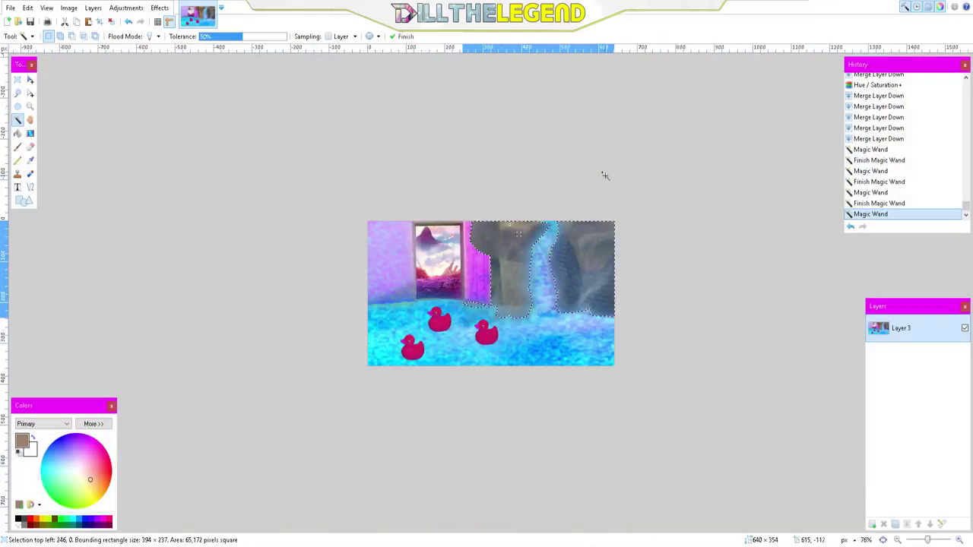
pyautogui.scroll(4, 622, 240)
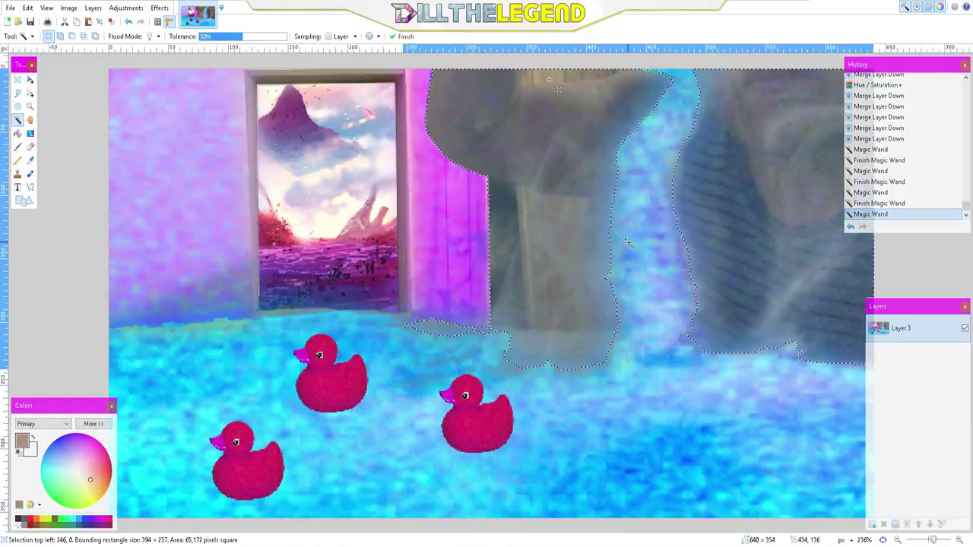
pyautogui.scroll(-2, 627, 242)
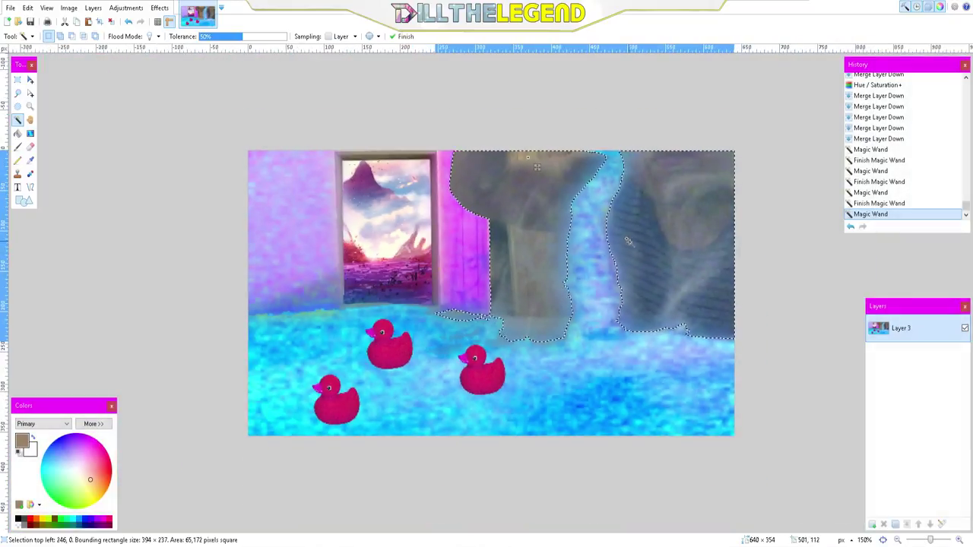
pyautogui.scroll(1, 628, 242)
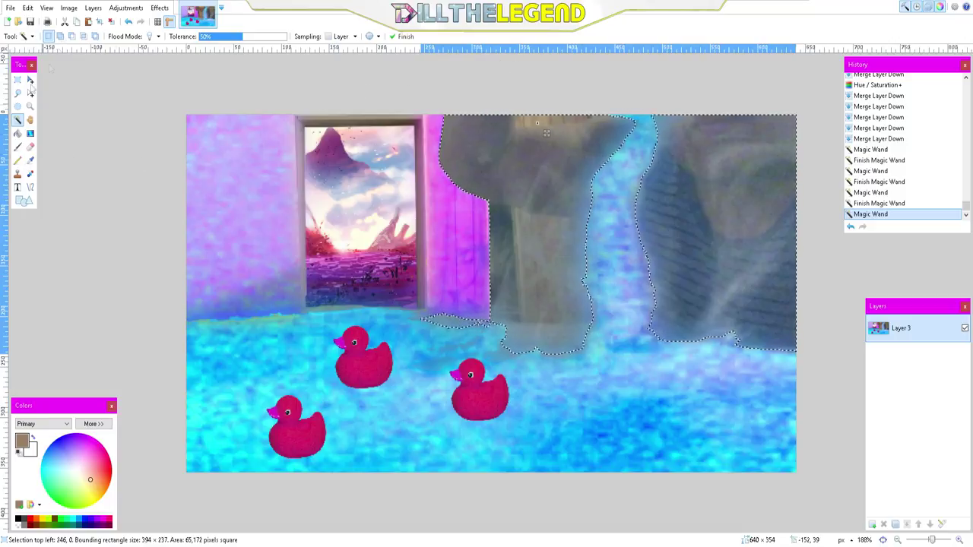
# Step: Apply Hue/Saturation with hue -21, saturation 200 and lightness -11 to the selected rocks
pyautogui.click(139, 12)
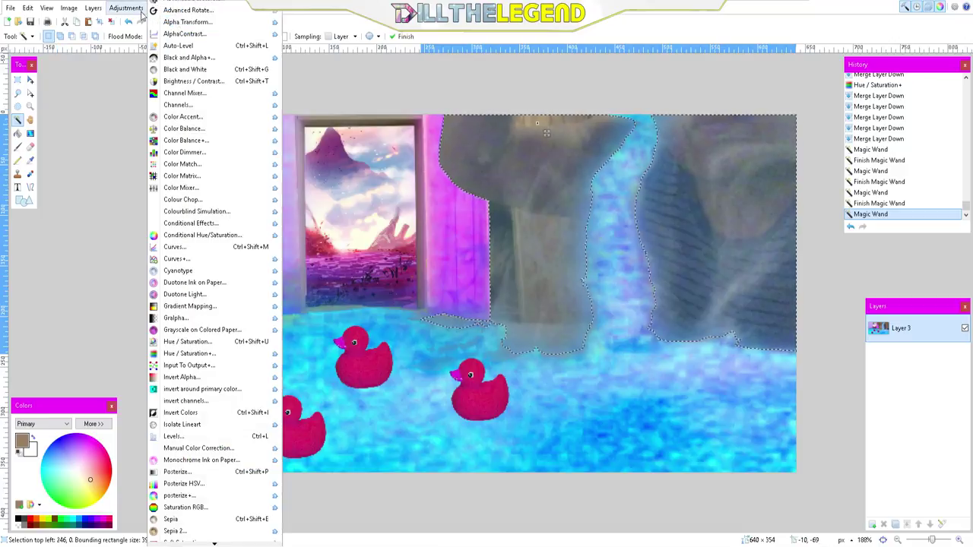
pyautogui.click(214, 354)
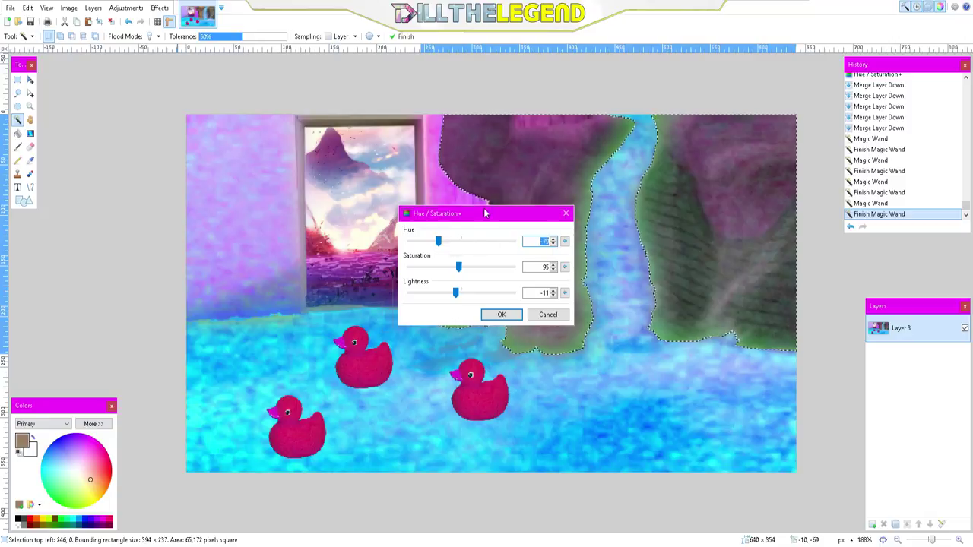
pyautogui.moveTo(485, 214); pyautogui.dragTo(189, 177)
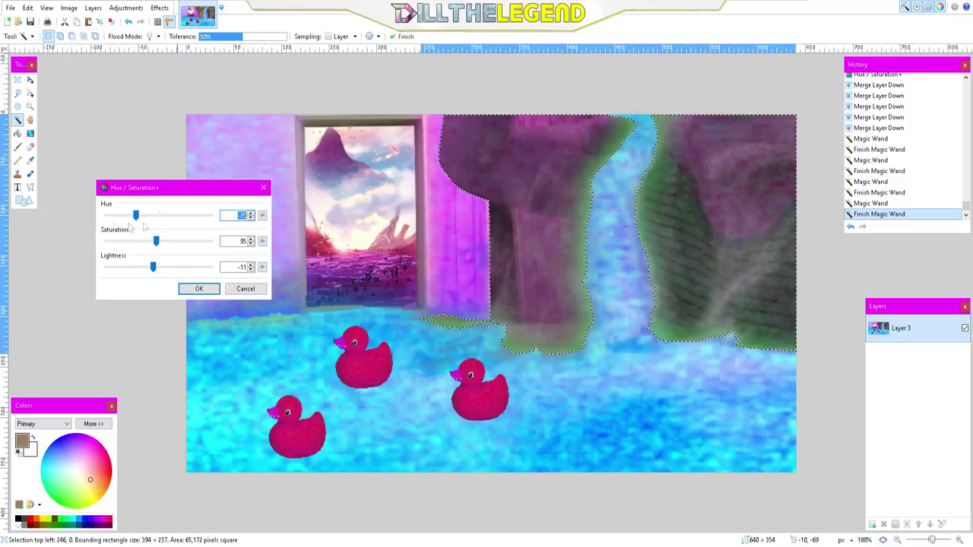
pyautogui.moveTo(140, 216); pyautogui.dragTo(135, 197)
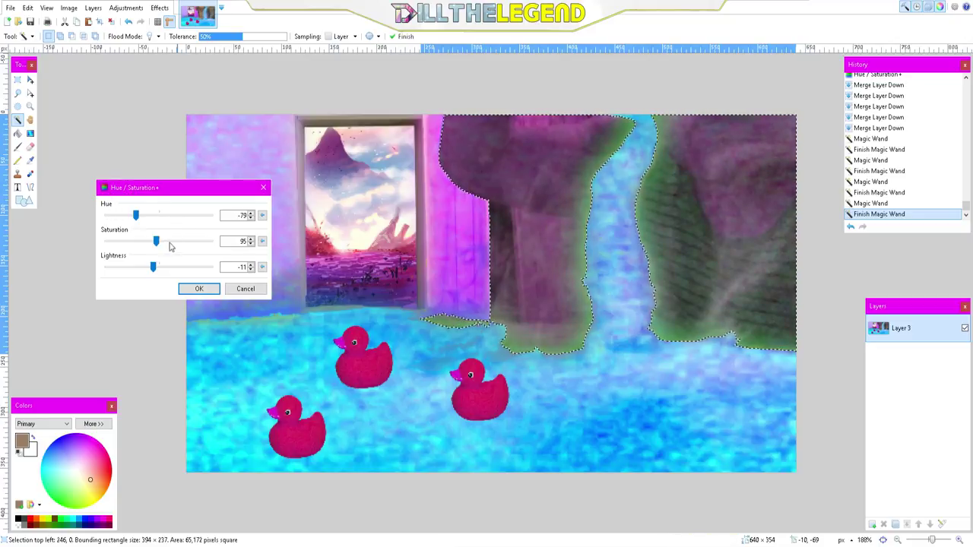
pyautogui.moveTo(170, 246); pyautogui.dragTo(312, 225)
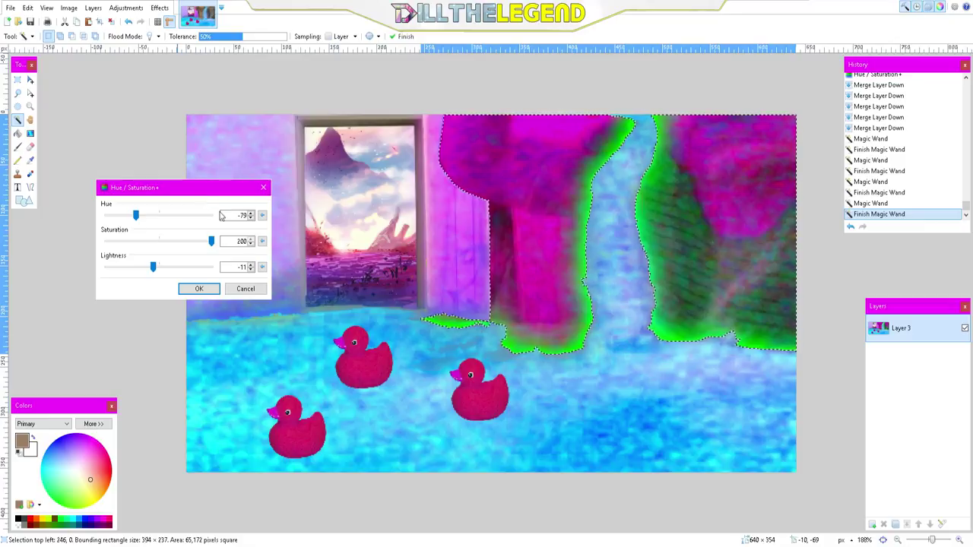
pyautogui.moveTo(210, 241)
pyautogui.mouseDown()
pyautogui.moveTo(151, 247)
pyautogui.moveTo(211, 242)
pyautogui.mouseUp()
pyautogui.moveTo(164, 220); pyautogui.dragTo(183, 204)
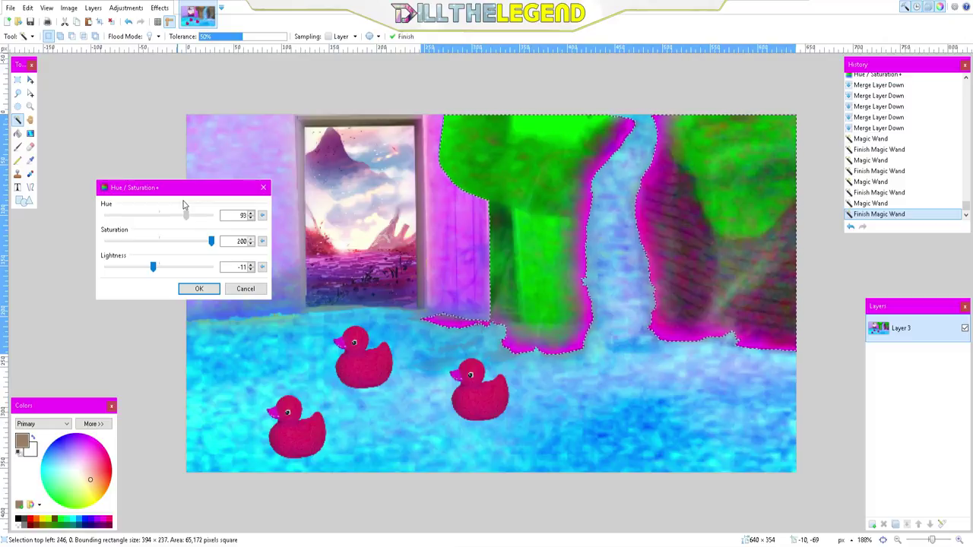
pyautogui.moveTo(182, 204); pyautogui.dragTo(151, 212)
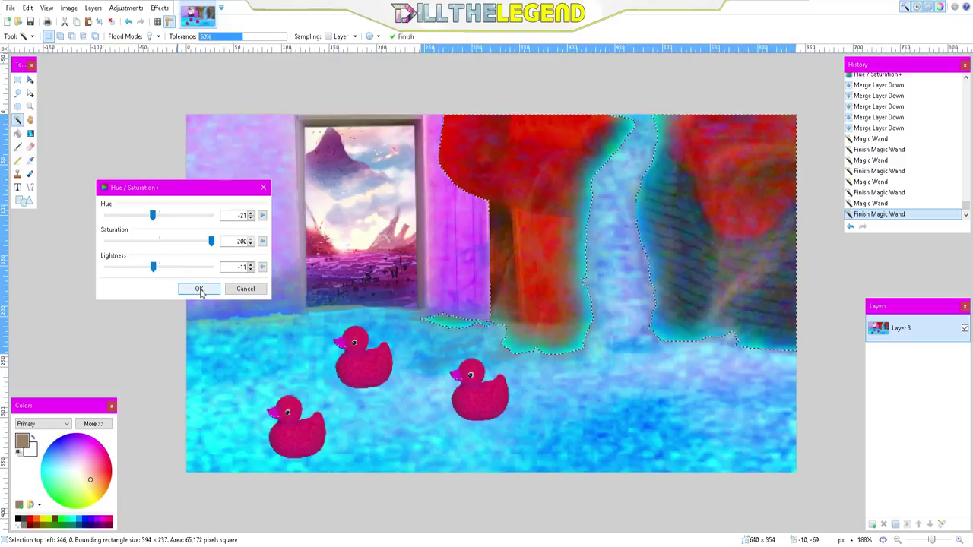
pyautogui.click(197, 290)
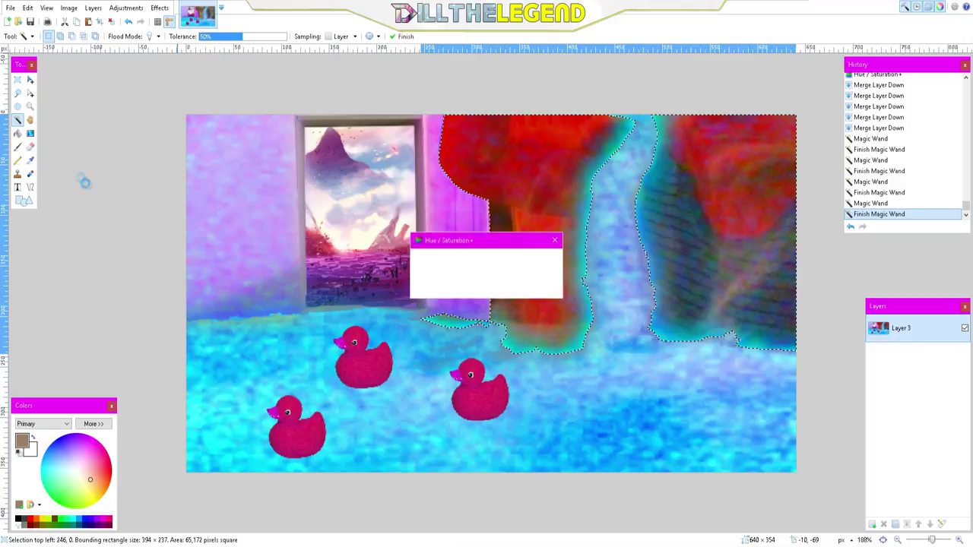
pyautogui.click(520, 145)
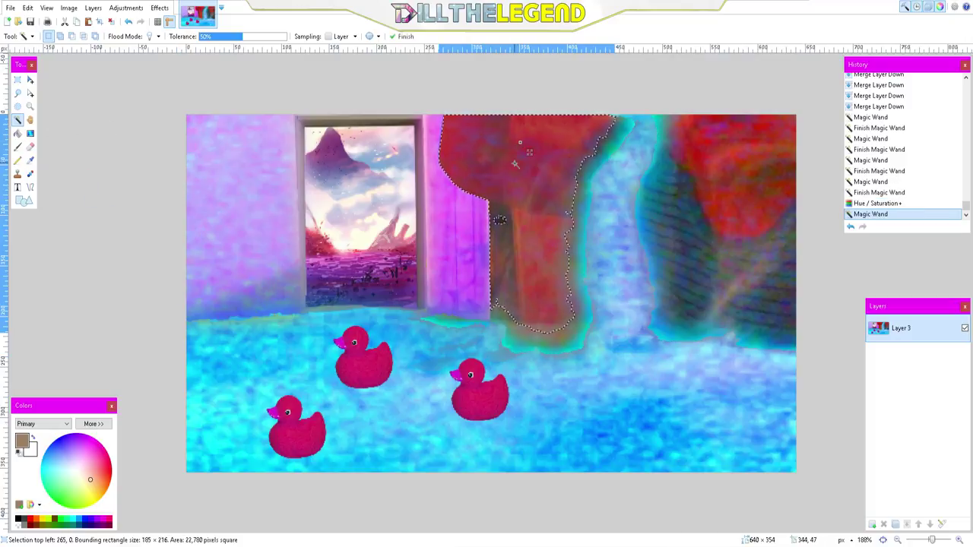
# Step: Undo the extra Magic Wand clicks to restore the full red-rock selection
pyautogui.keyDown('ctrl'); pyautogui.click(717, 191); pyautogui.keyUp('ctrl')
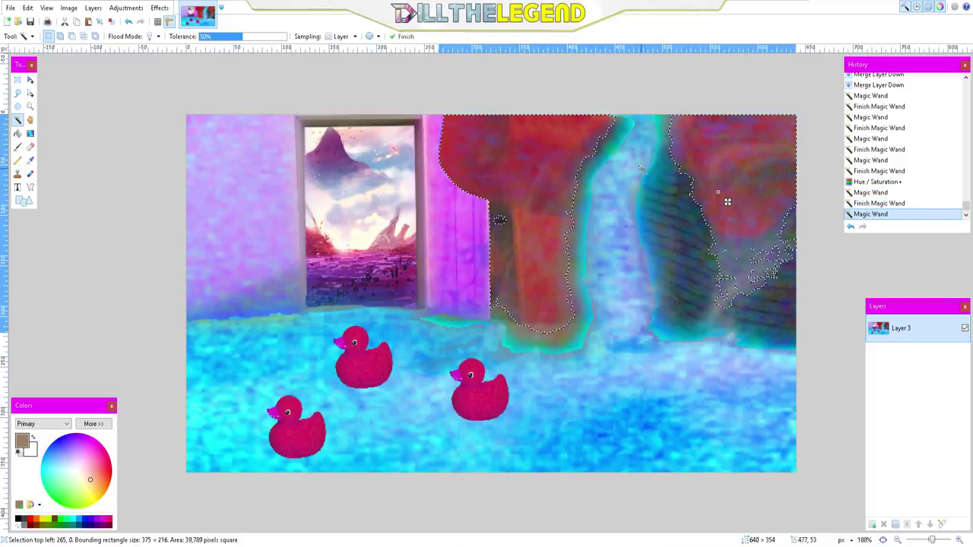
pyautogui.click(686, 217)
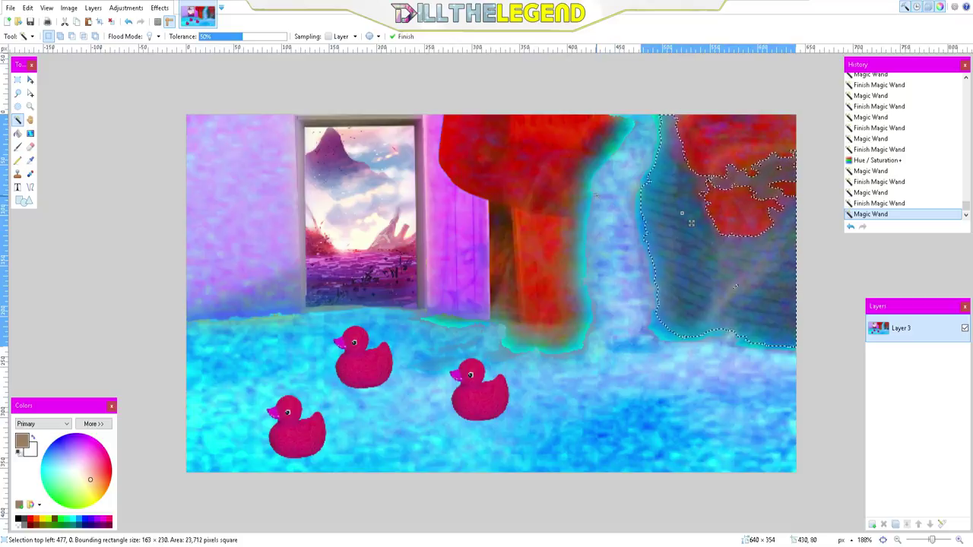
pyautogui.click(495, 177)
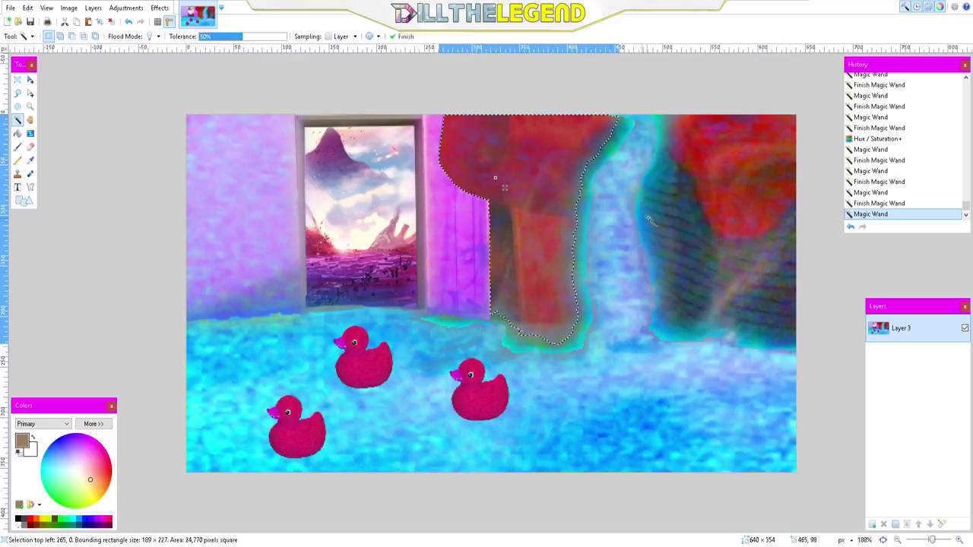
pyautogui.hotkey('ctrl', 'z')
pyautogui.hotkey('ctrl', 'z')
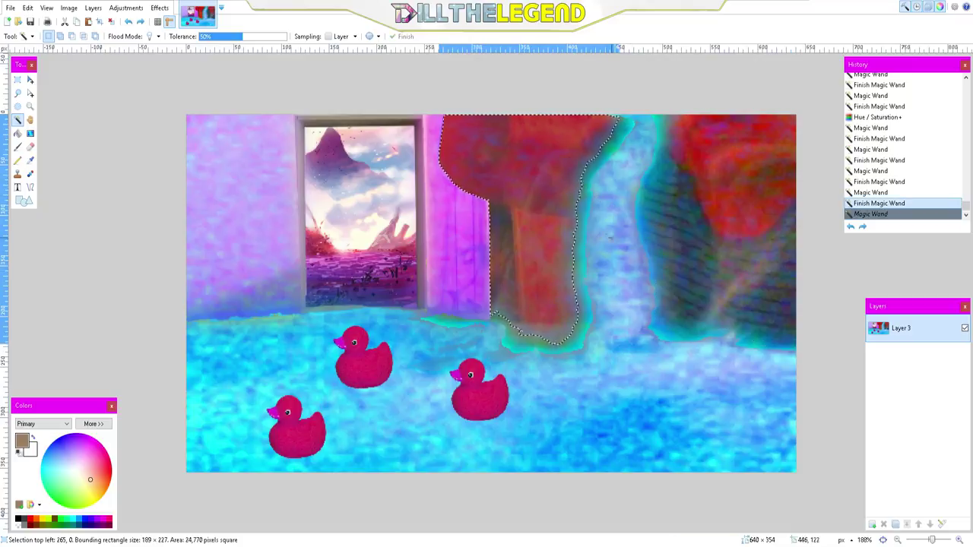
pyautogui.hotkey('ctrl', 'z')
pyautogui.hotkey('ctrl', 'z')
pyautogui.hotkey('ctrl', 'z')
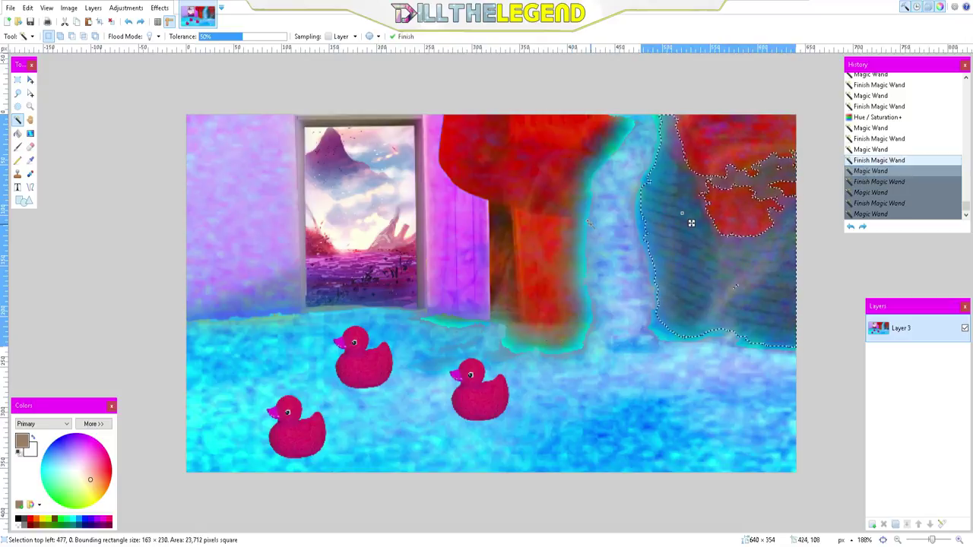
pyautogui.hotkey('ctrl', 'z')
pyautogui.hotkey('ctrl', 'z')
pyautogui.hotkey('ctrl', 'z')
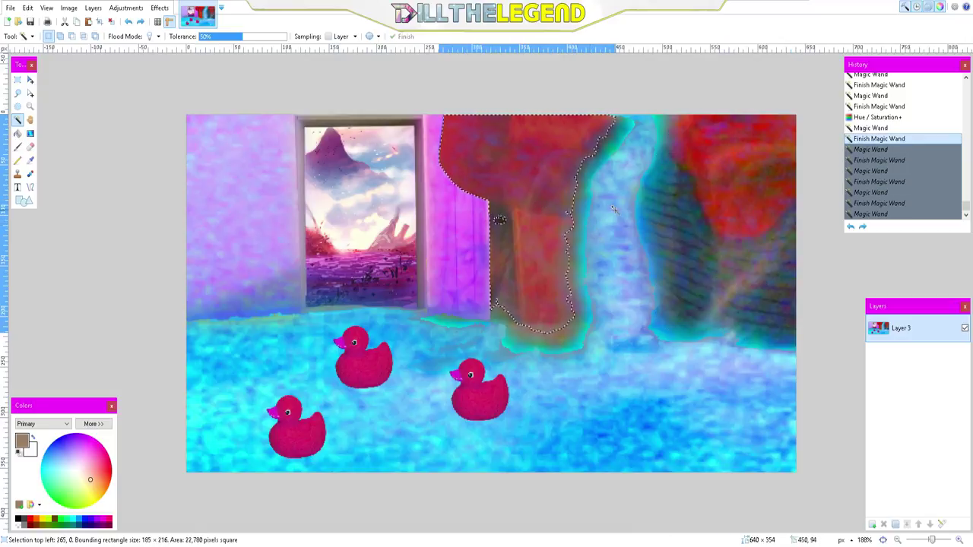
pyautogui.hotkey('ctrl', 'z')
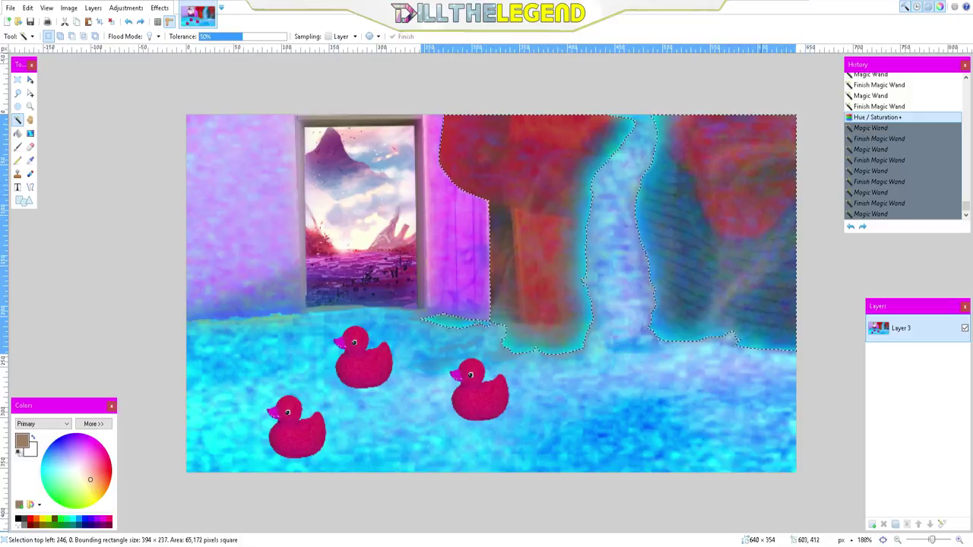
# Step: Paste the red rocks onto a new empty layer and deselect
pyautogui.click(872, 524)
pyautogui.hotkey('ctrl', 'v')
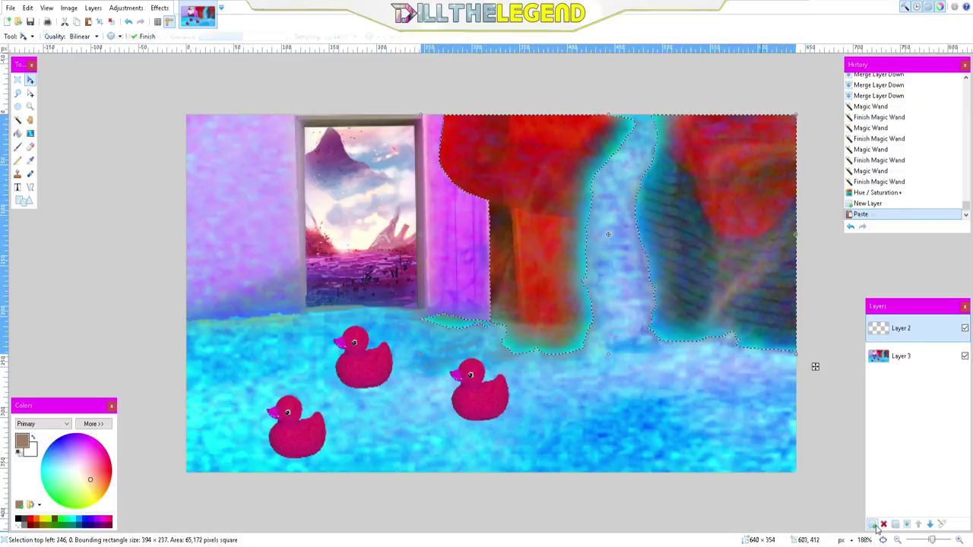
pyautogui.hotkey('ctrl', 'd')
# Step: Hide Layer 3 and start Magic Wand selecting the red rock on Layer 2, cancelling a stray save dialog
pyautogui.click(964, 356)
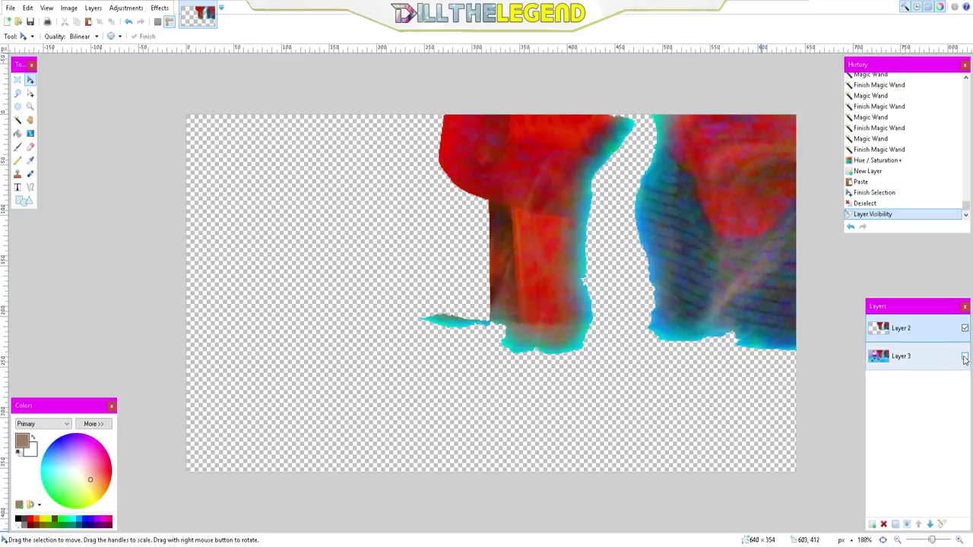
pyautogui.scroll(4, 617, 218)
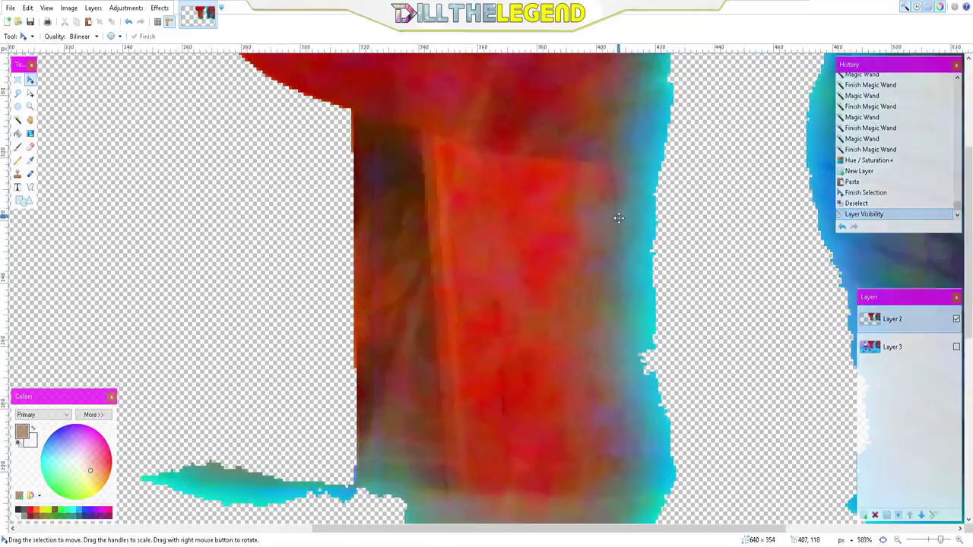
pyautogui.scroll(-5, 617, 219)
pyautogui.scroll(1, 617, 218)
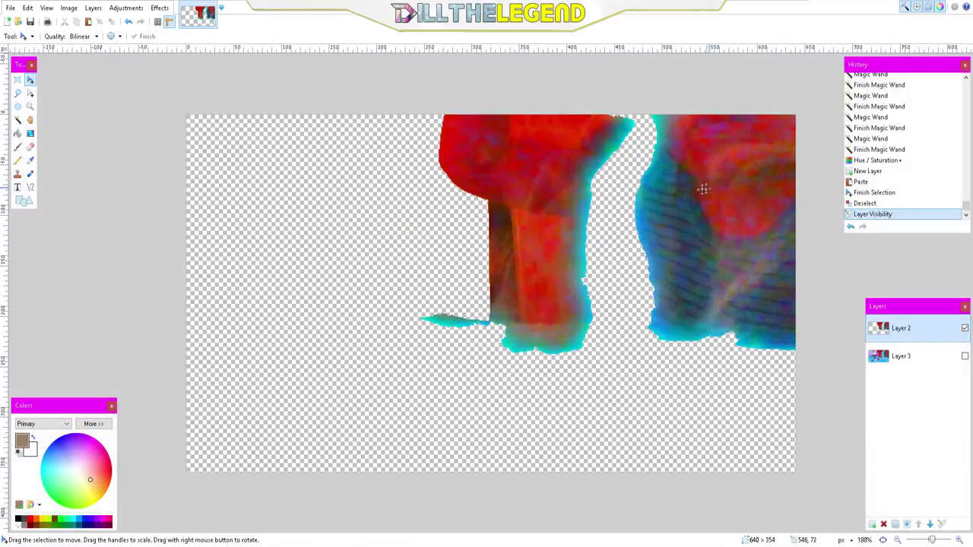
pyautogui.click(17, 119)
pyautogui.click(529, 175)
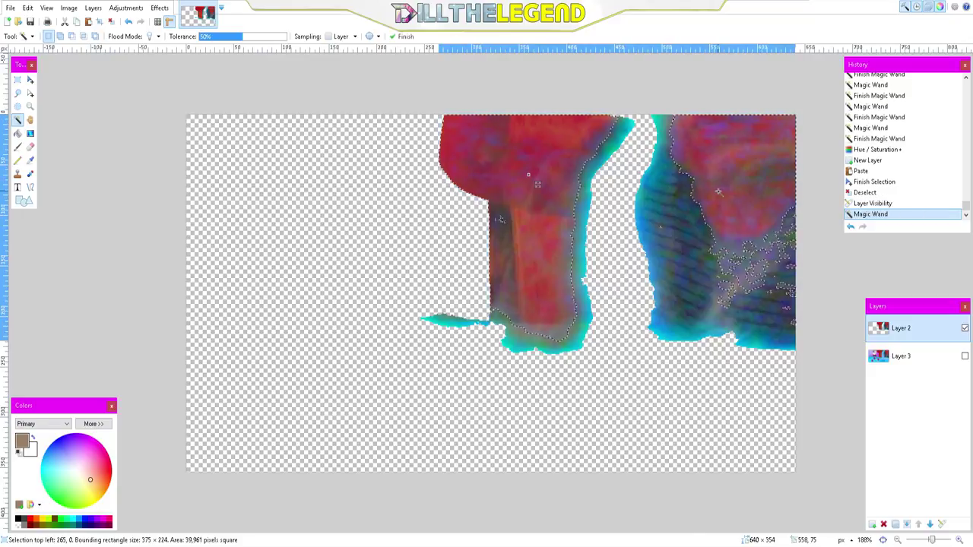
pyautogui.hotkey('ctrl', 'a')
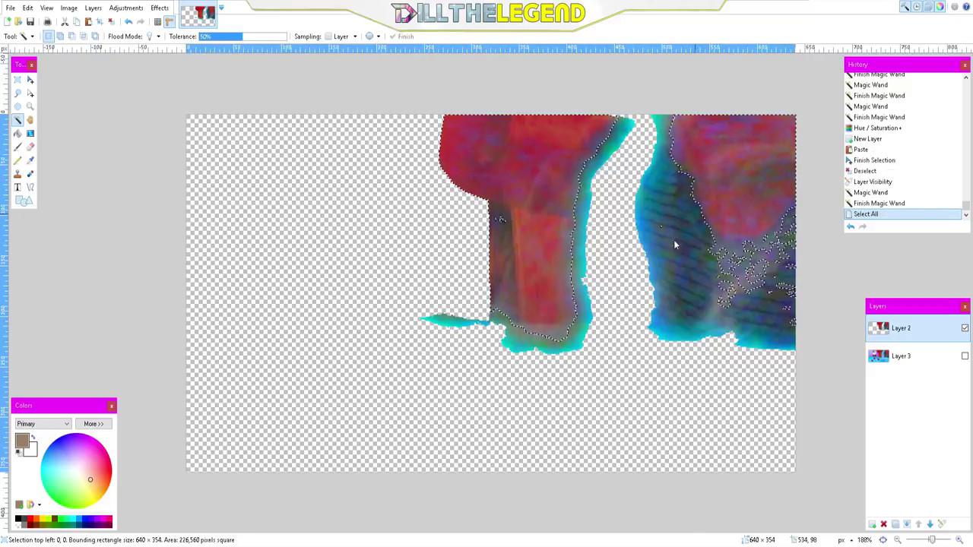
pyautogui.hotkey('ctrl', 's')
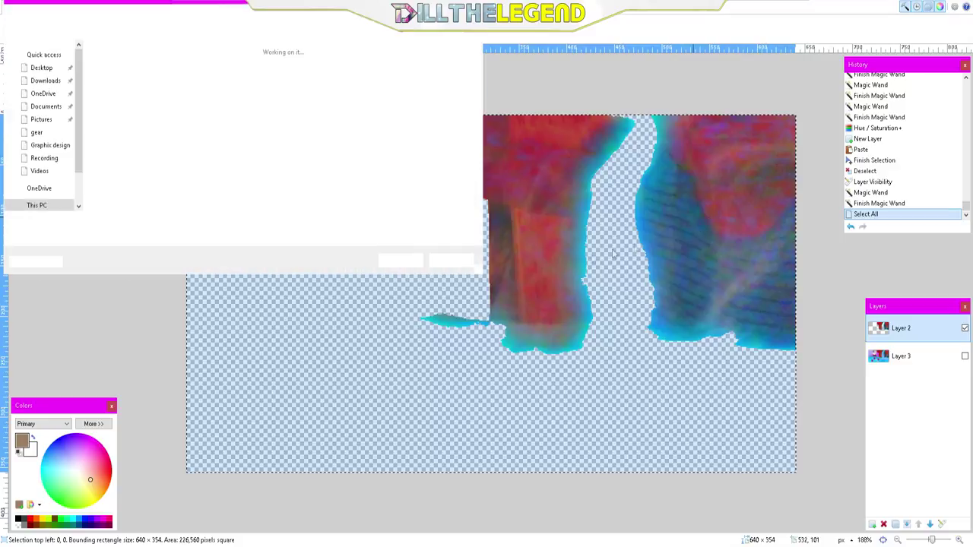
pyautogui.click(452, 261)
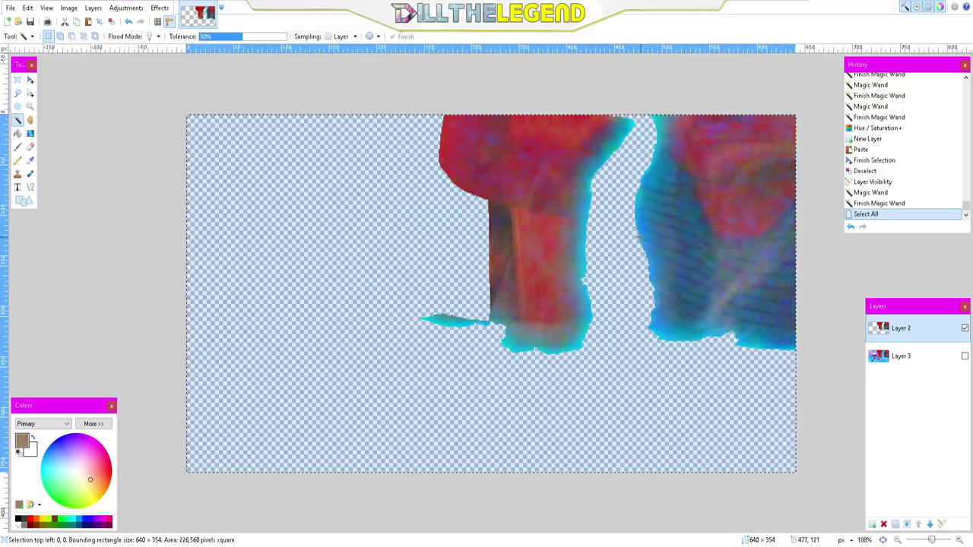
pyautogui.hotkey('ctrl', 'a')
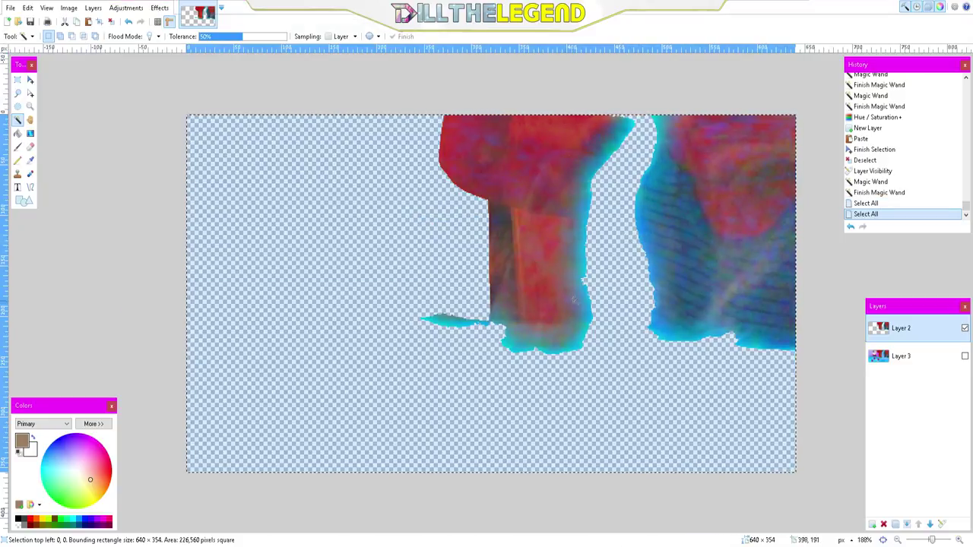
# Step: Magic Wand select the red leg of the left figure and the red areas of the right figure
pyautogui.click(586, 316)
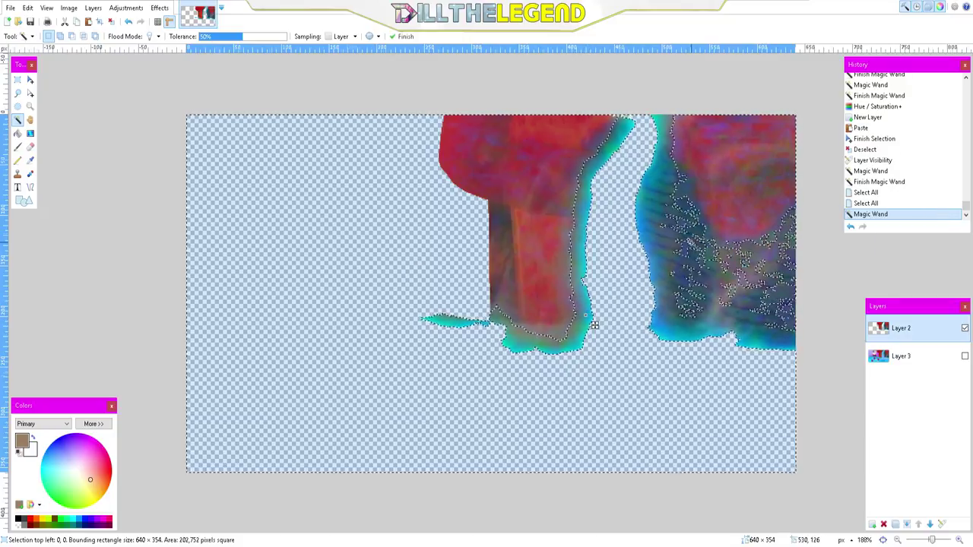
pyautogui.scroll(5, 594, 325)
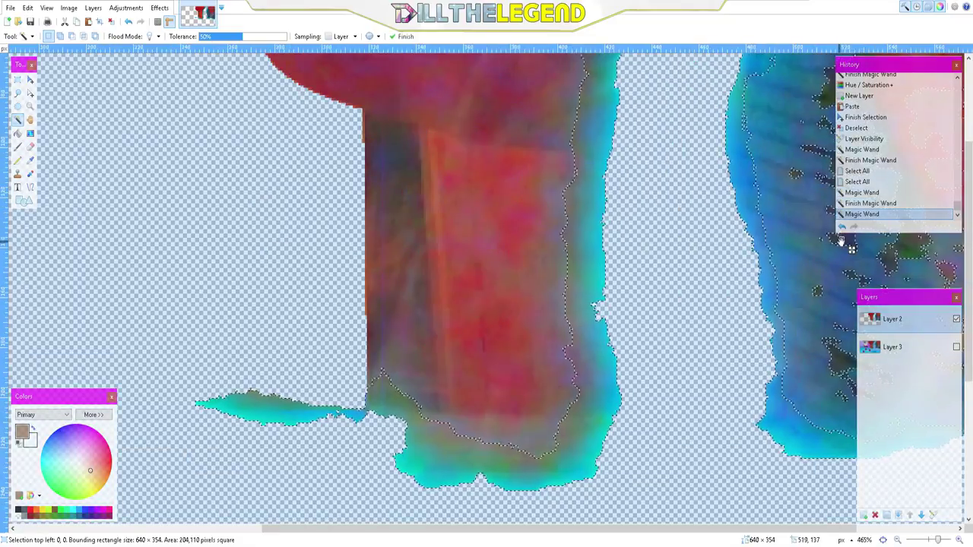
pyautogui.click(887, 256)
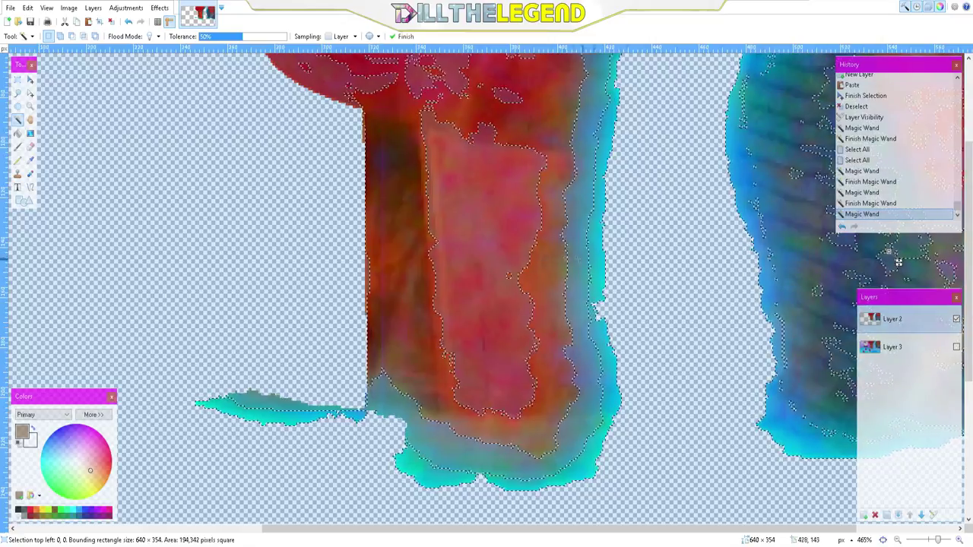
pyautogui.hotkey('ctrl', 'a')
pyautogui.click(497, 326)
pyautogui.scroll(-5, 471, 286)
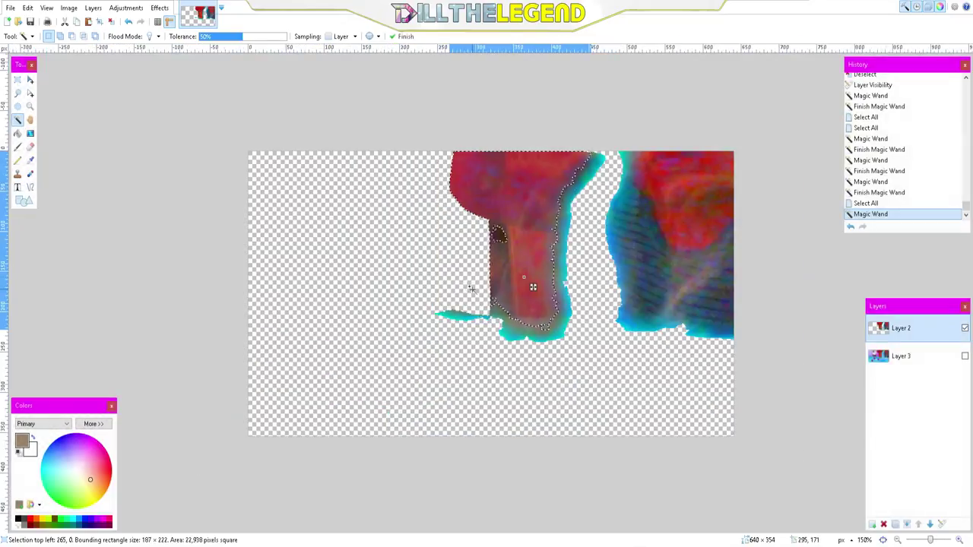
pyautogui.keyDown('ctrl'); pyautogui.click(525, 235); pyautogui.keyUp('ctrl')
pyautogui.keyDown('ctrl'); pyautogui.click(528, 192); pyautogui.keyUp('ctrl')
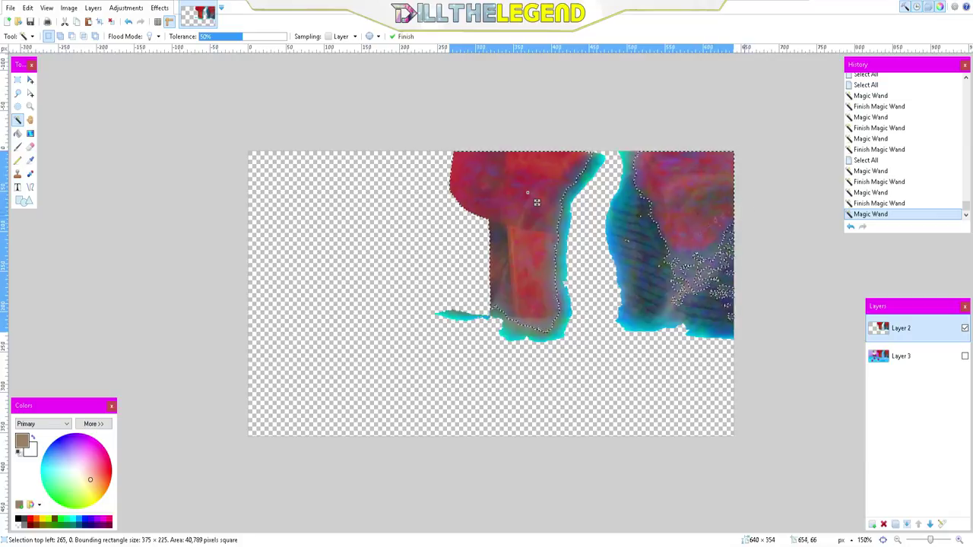
pyautogui.keyDown('ctrl'); pyautogui.click(679, 215); pyautogui.keyUp('ctrl')
pyautogui.keyDown('ctrl'); pyautogui.click(686, 192); pyautogui.keyUp('ctrl')
pyautogui.keyDown('ctrl'); pyautogui.click(660, 181); pyautogui.keyUp('ctrl')
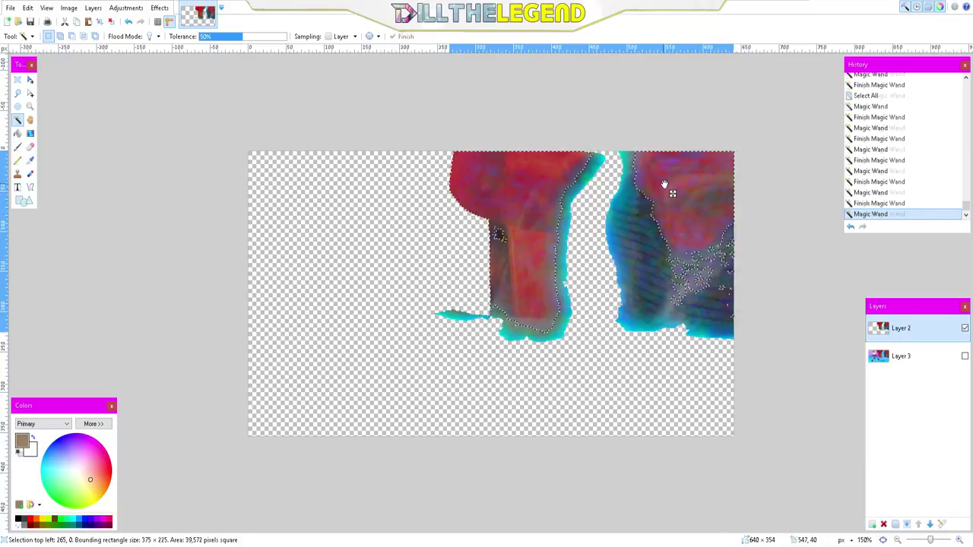
pyautogui.keyDown('ctrl'); pyautogui.click(669, 201); pyautogui.keyUp('ctrl')
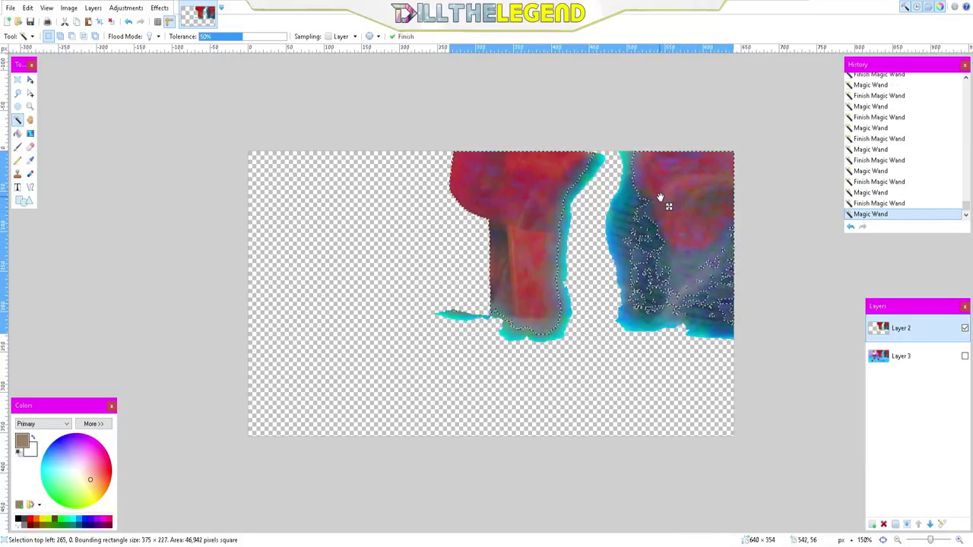
pyautogui.keyDown('ctrl'); pyautogui.click(680, 267); pyautogui.keyUp('ctrl')
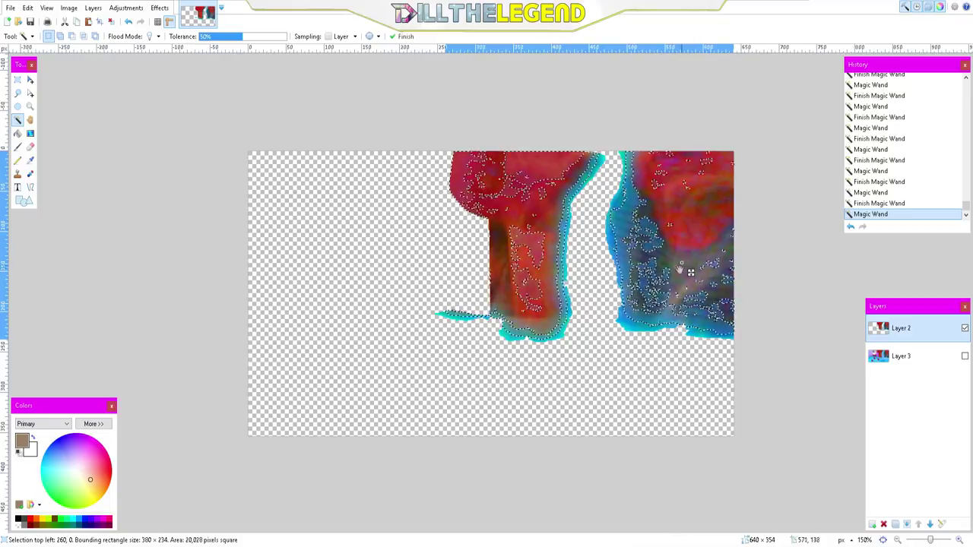
# Step: Reselect the red bodies of both figures and make Layer 3 visible again
pyautogui.hotkey('ctrl', 'a')
pyautogui.hotkey('ctrl', 's')
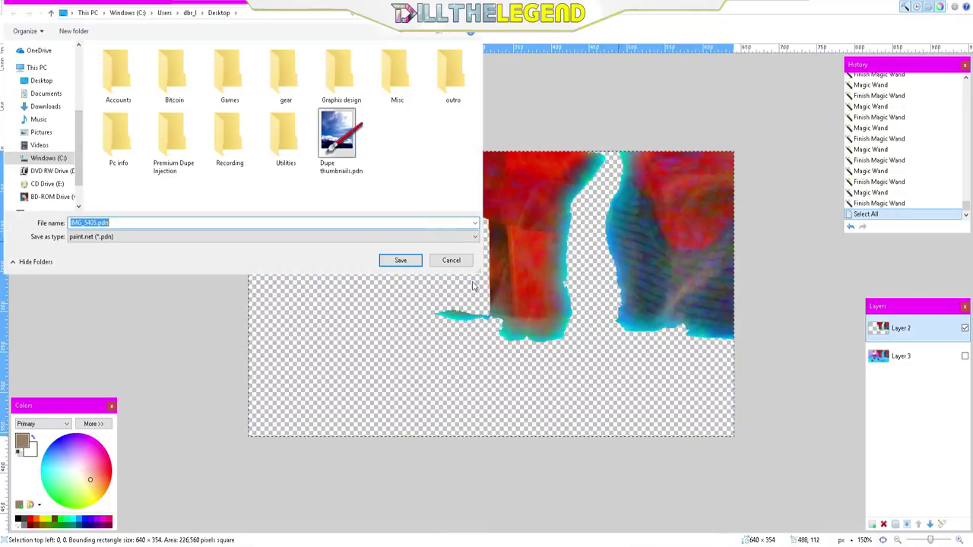
pyautogui.click(467, 261)
pyautogui.click(538, 201)
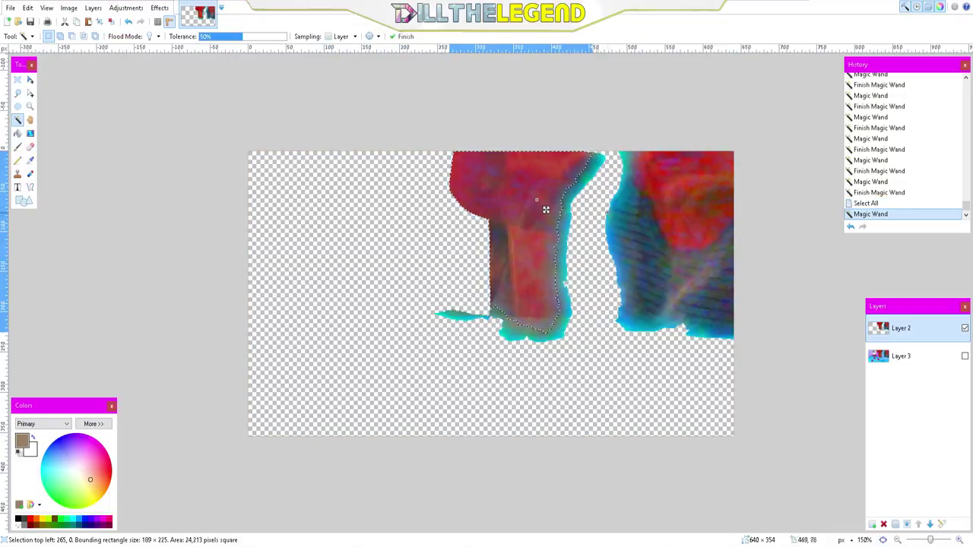
pyautogui.keyDown('ctrl'); pyautogui.click(678, 183); pyautogui.keyUp('ctrl')
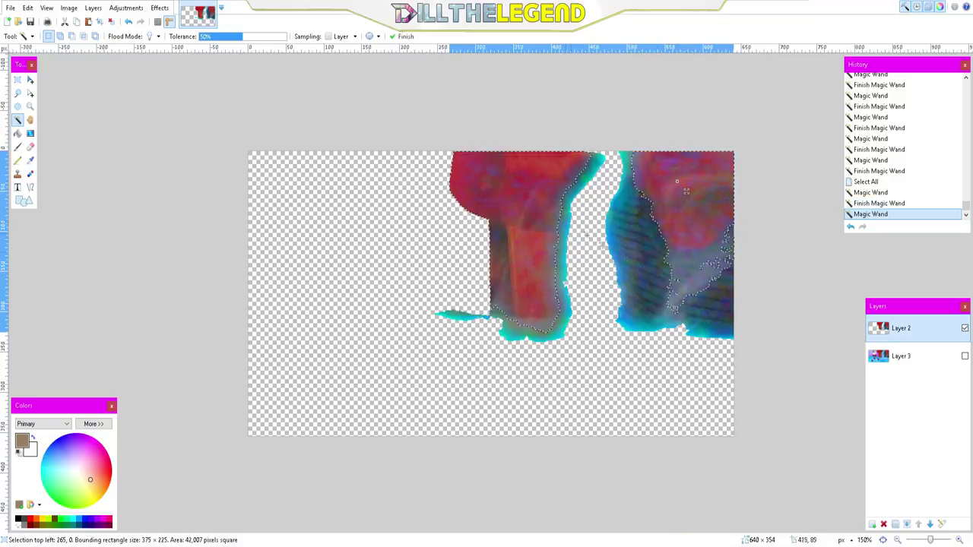
pyautogui.click(964, 355)
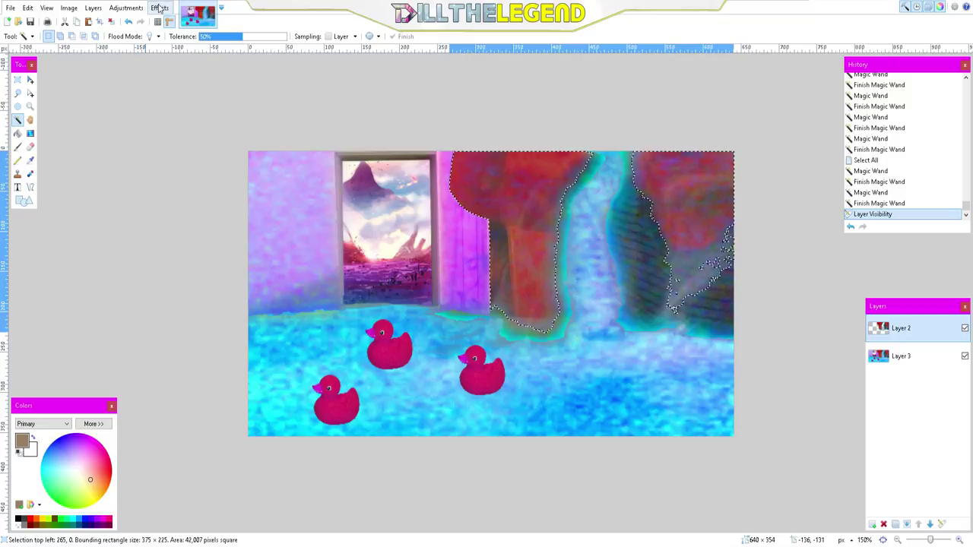
pyautogui.hotkey('alt', 'c')
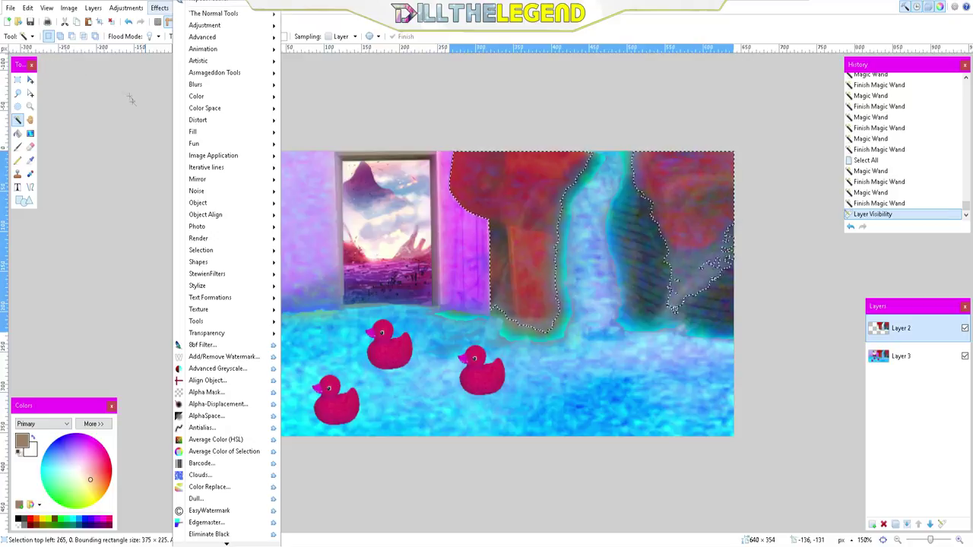
pyautogui.moveTo(213, 204)
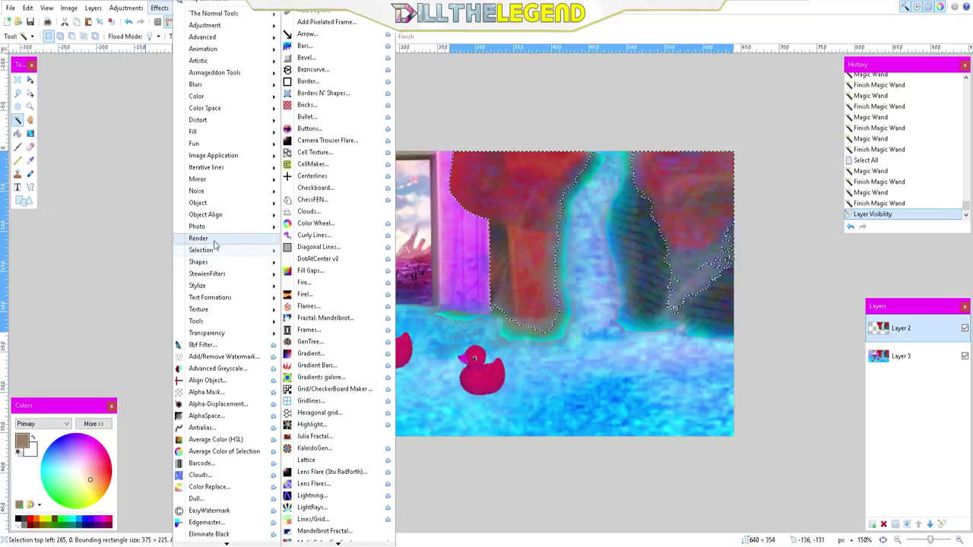
pyautogui.press('Escape')
pyautogui.press('Escape')
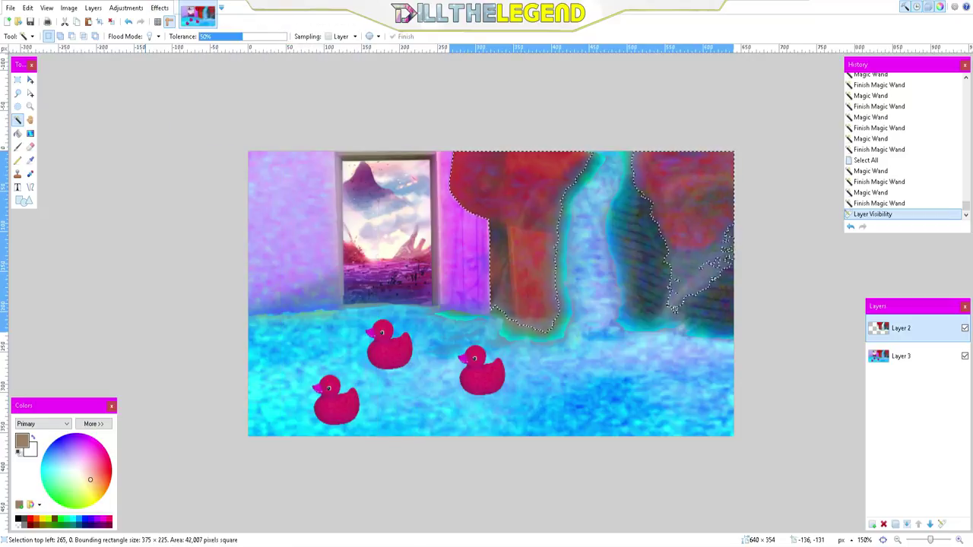
# Step: Turn the figures' red areas magenta with Hue/Saturation hue -65 and saturation 101
pyautogui.click(126, 9)
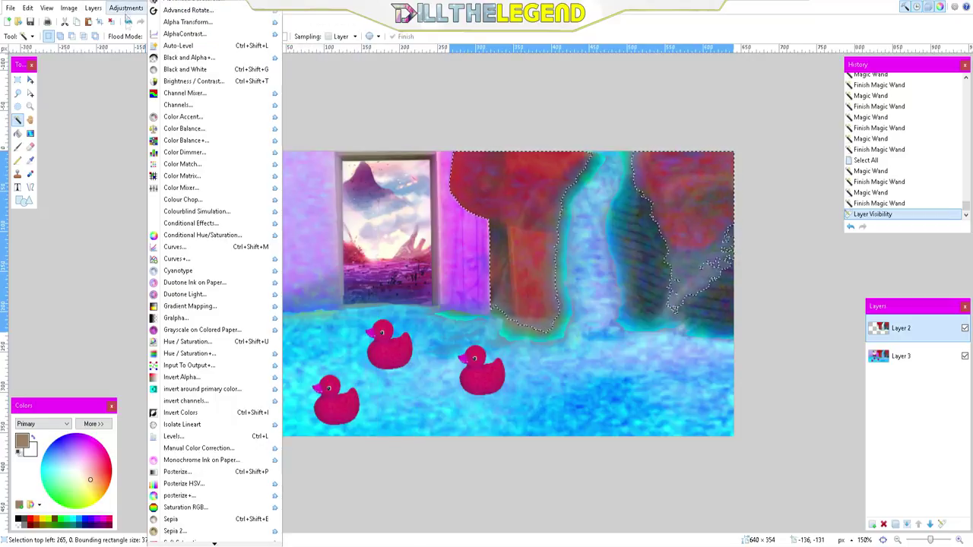
pyautogui.click(223, 355)
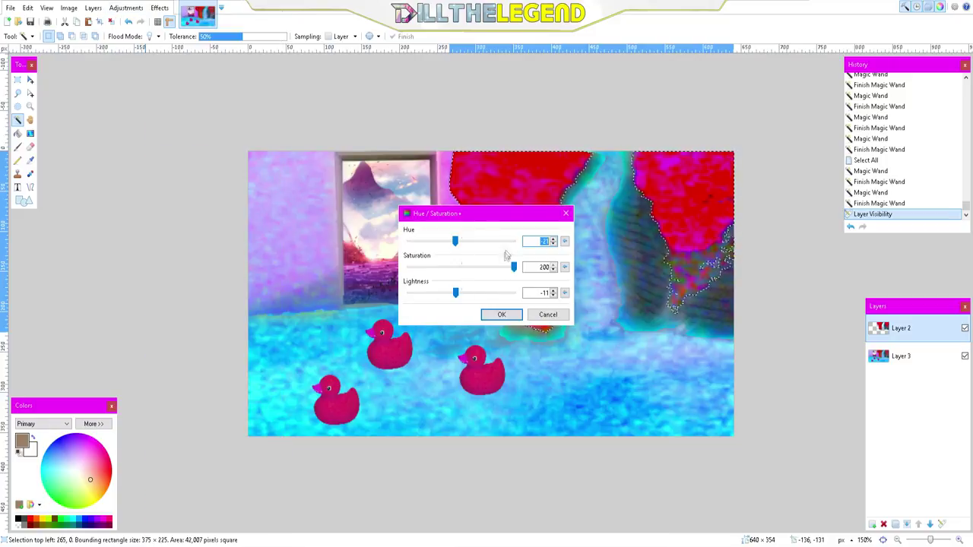
pyautogui.moveTo(498, 269); pyautogui.dragTo(468, 263)
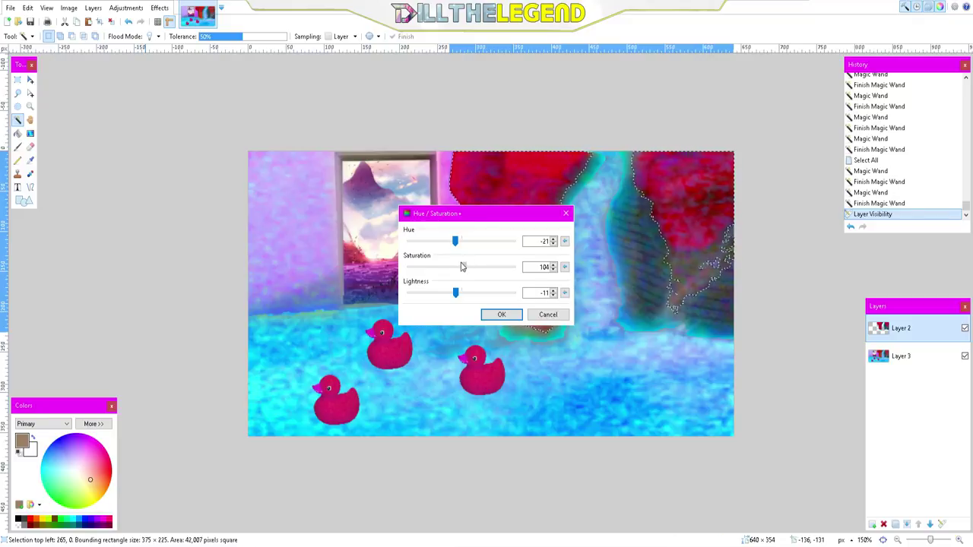
pyautogui.moveTo(494, 220); pyautogui.dragTo(309, 266)
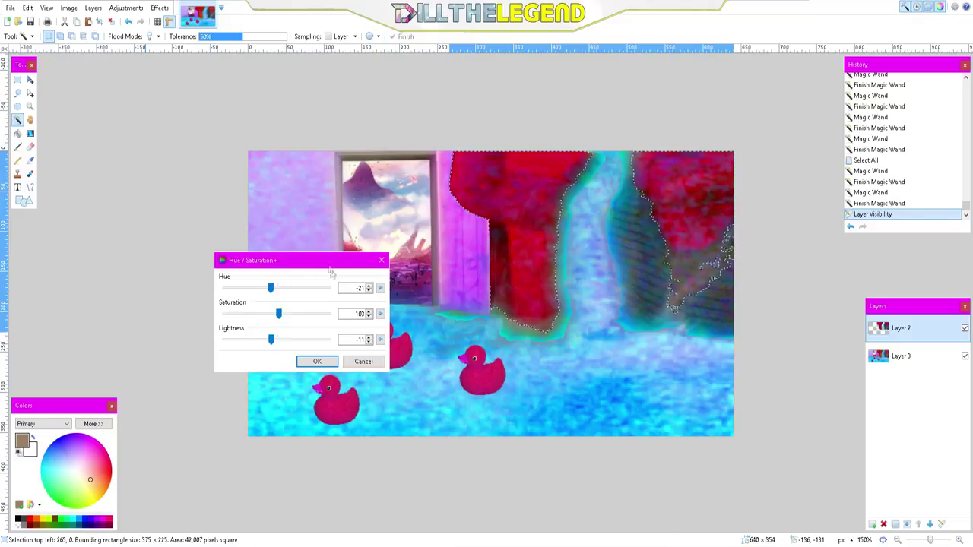
pyautogui.moveTo(295, 320); pyautogui.dragTo(379, 312)
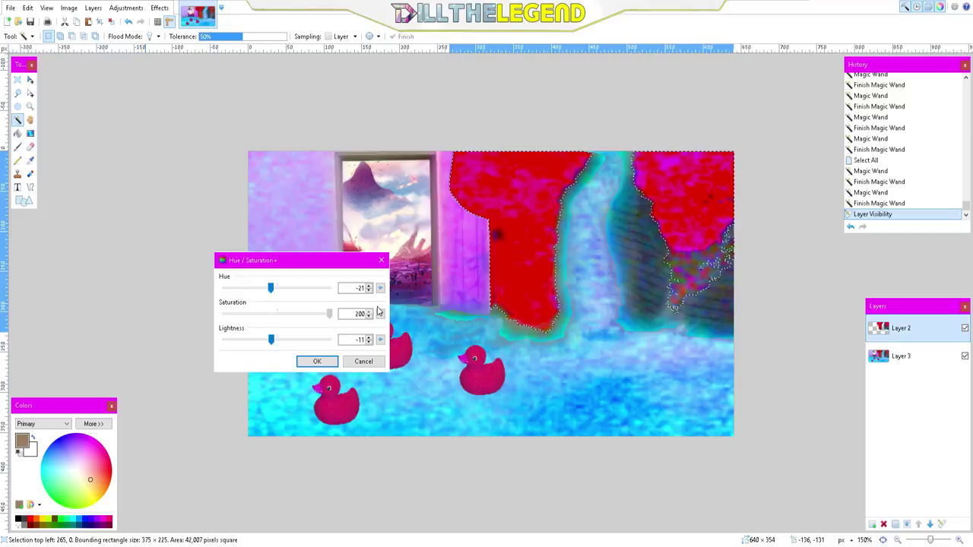
pyautogui.moveTo(374, 312); pyautogui.dragTo(277, 325)
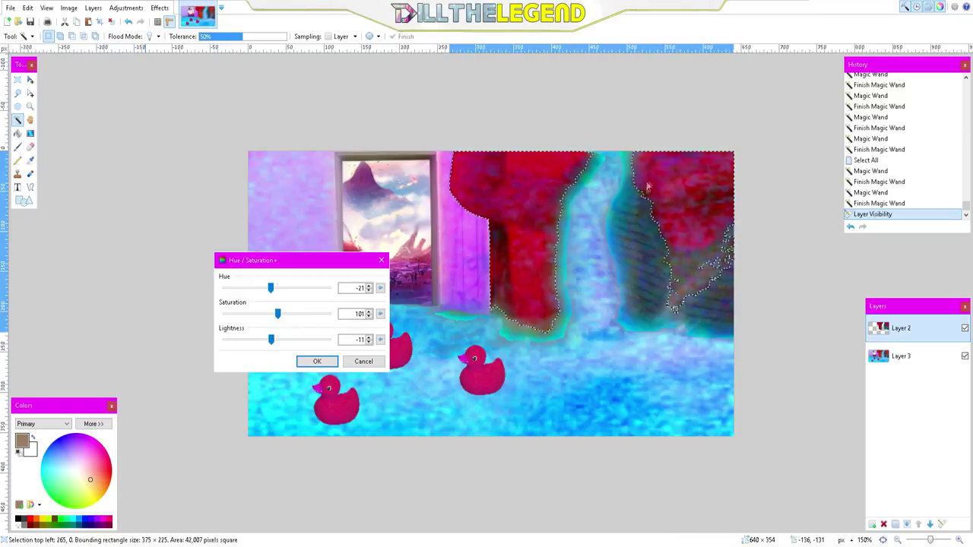
pyautogui.moveTo(274, 290); pyautogui.dragTo(255, 285)
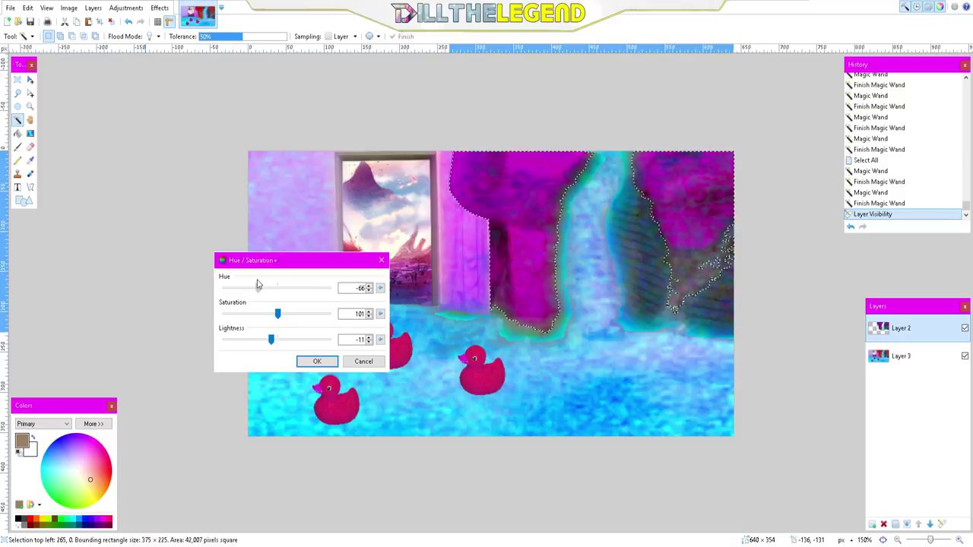
pyautogui.click(325, 362)
# Step: Deselect and zoom in and out to inspect the magenta figures over the scene
pyautogui.hotkey('ctrl', 'd')
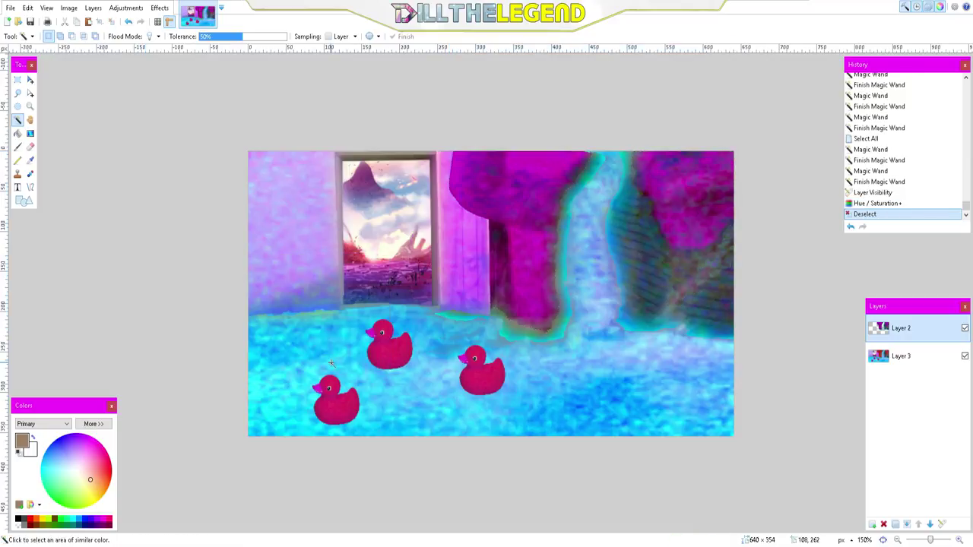
pyautogui.scroll(-5, 589, 263)
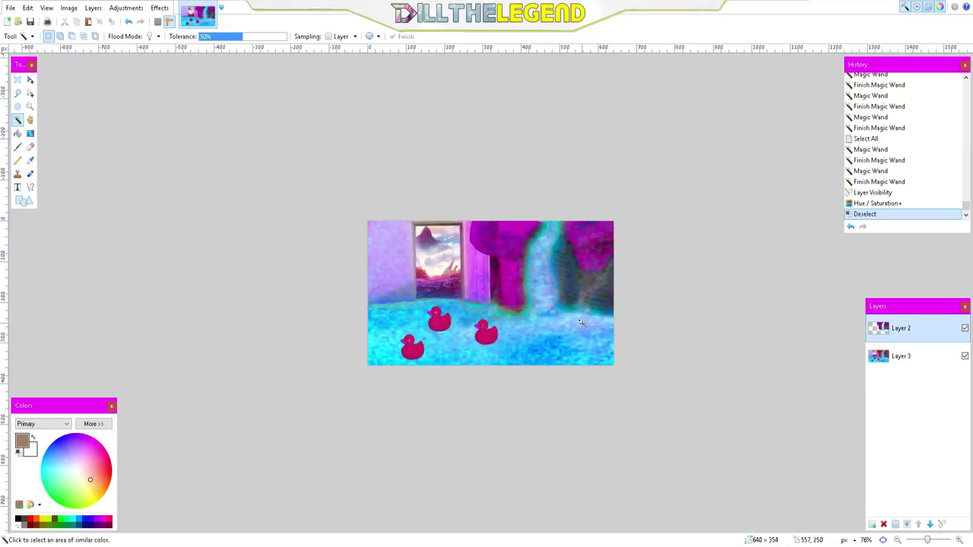
pyautogui.scroll(5, 586, 310)
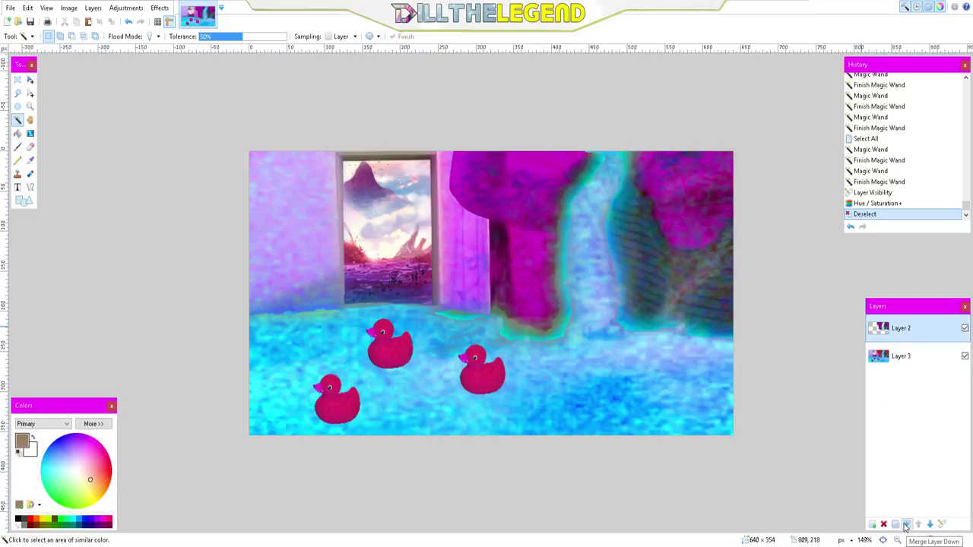
pyautogui.scroll(-2, 570, 262)
pyautogui.scroll(4, 570, 262)
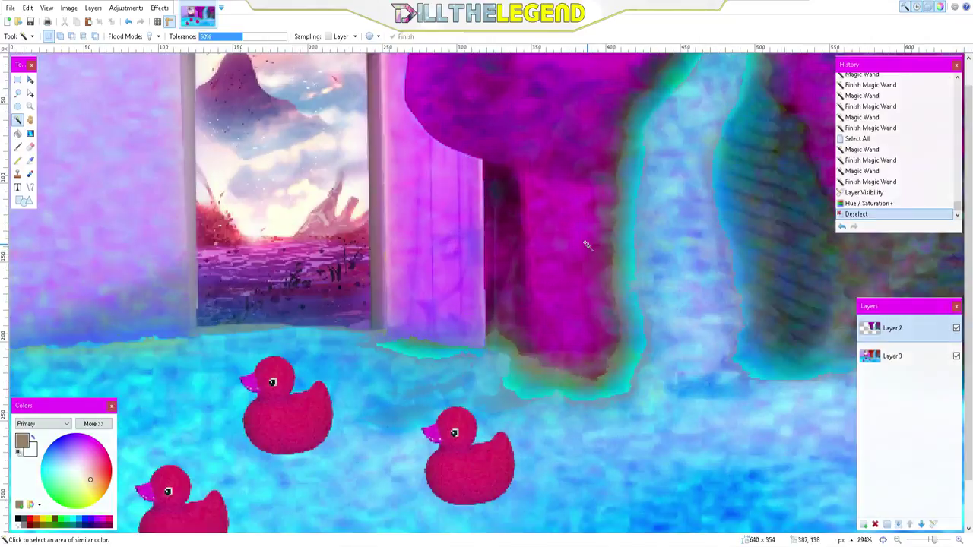
pyautogui.scroll(-8, 585, 243)
pyautogui.scroll(5, 585, 243)
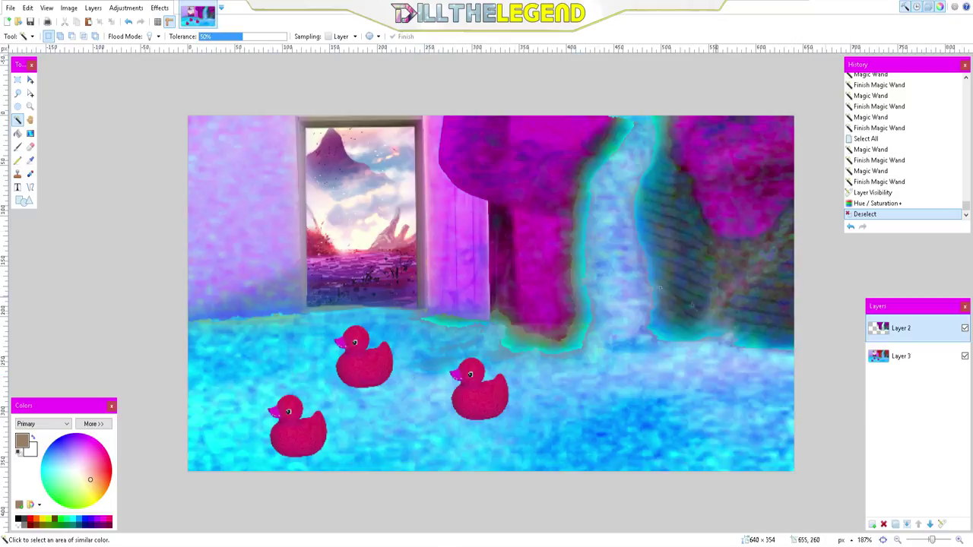
# Step: Merge the layers and delete everything inside a thin margin, leaving only an edge border
pyautogui.click(906, 524)
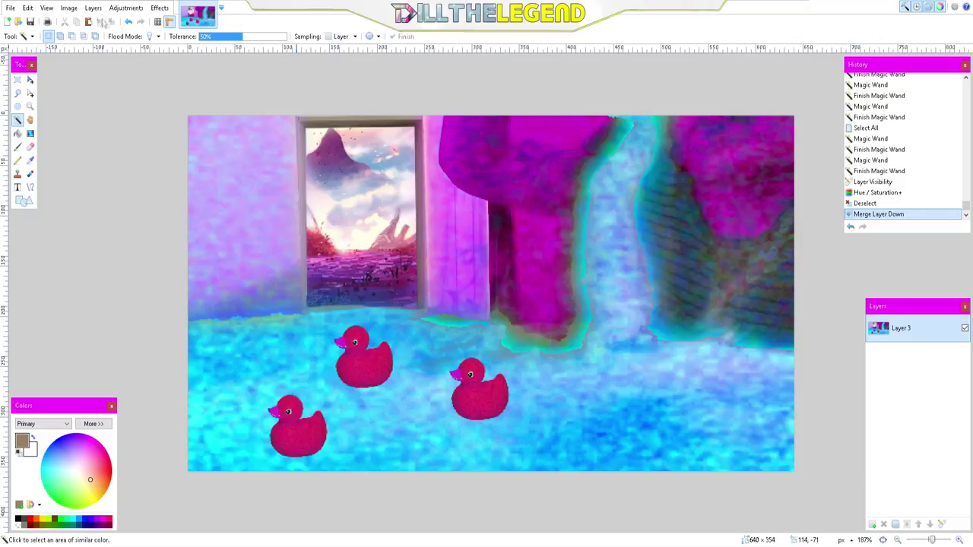
pyautogui.click(18, 81)
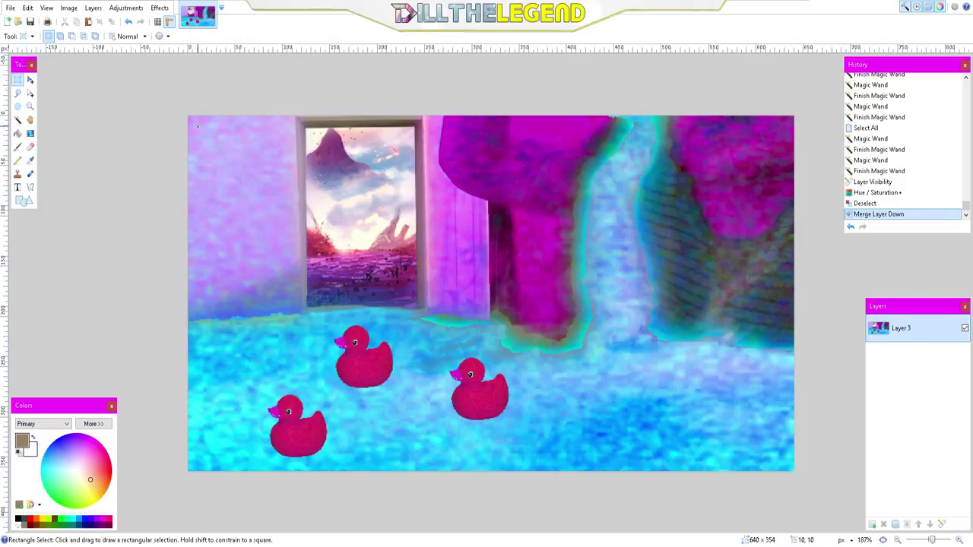
pyautogui.moveTo(197, 125); pyautogui.dragTo(785, 456)
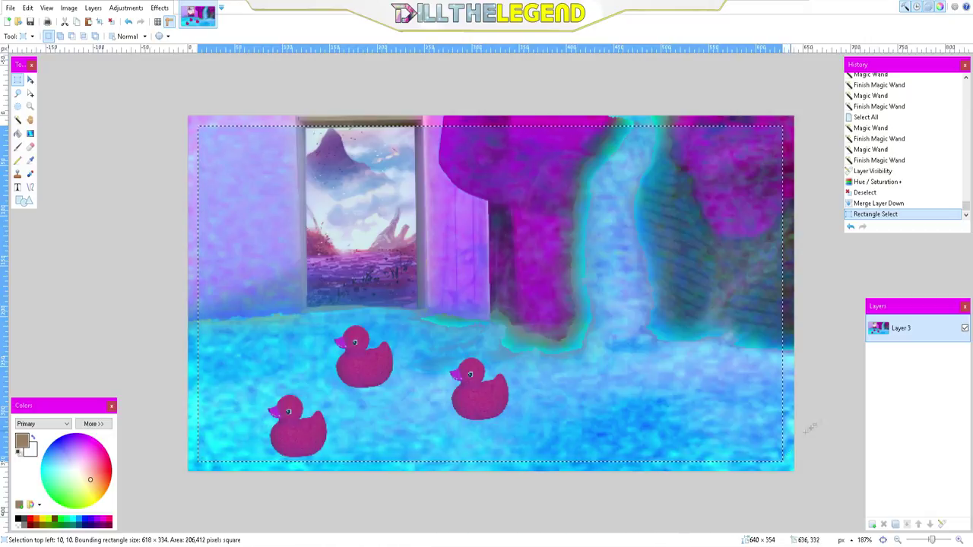
pyautogui.press('Delete')
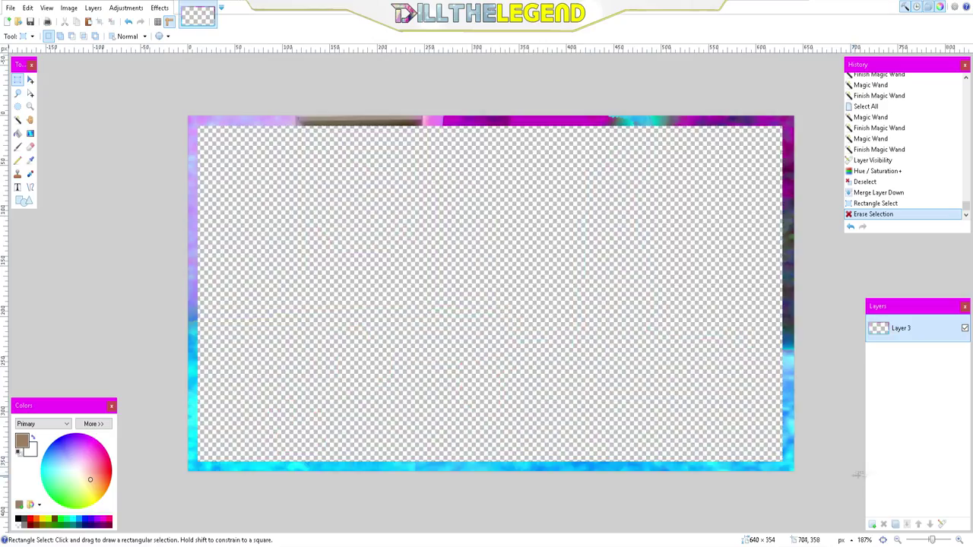
# Step: Paste the full scene onto a new layer below the border layer, then reselect Layer 3
pyautogui.click(872, 524)
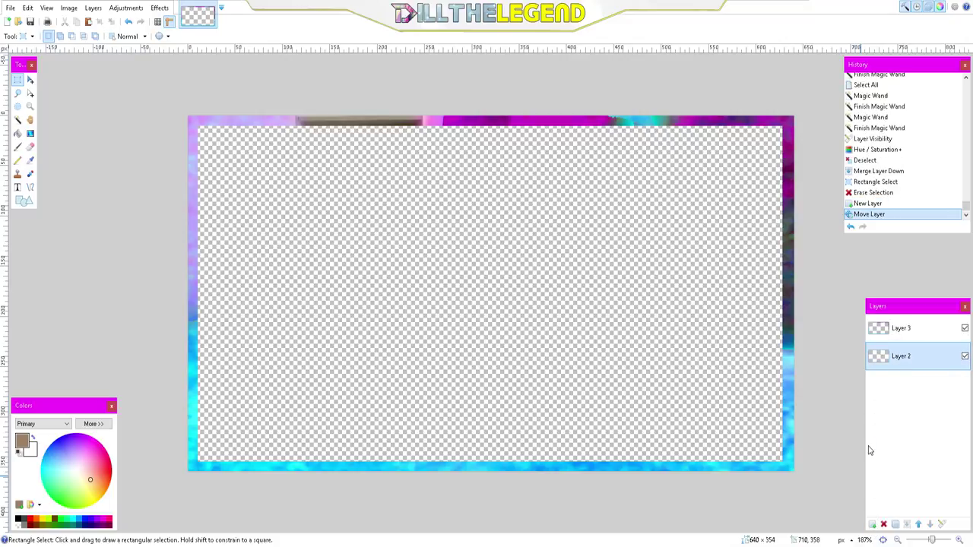
pyautogui.hotkey('ctrl', 'v')
pyautogui.hotkey('ctrl', 'd')
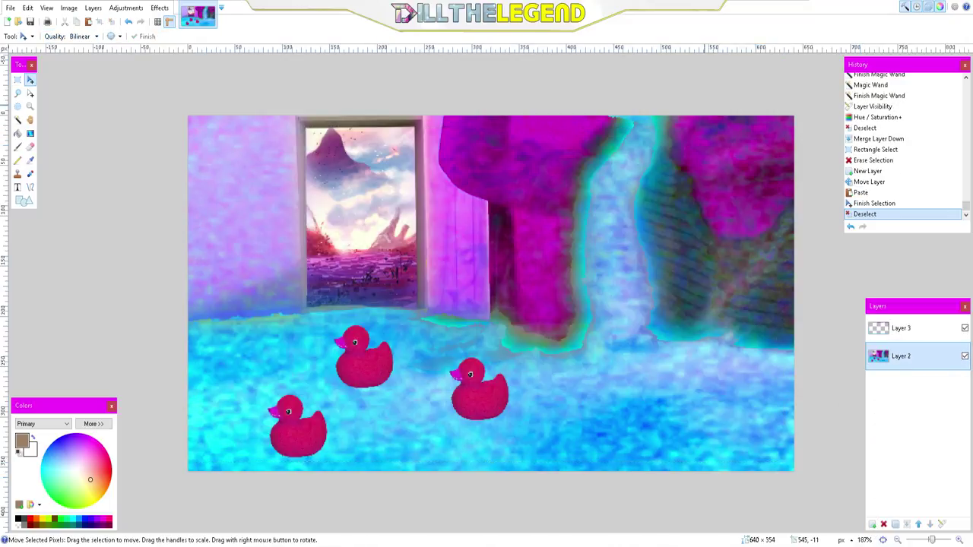
pyautogui.click(900, 328)
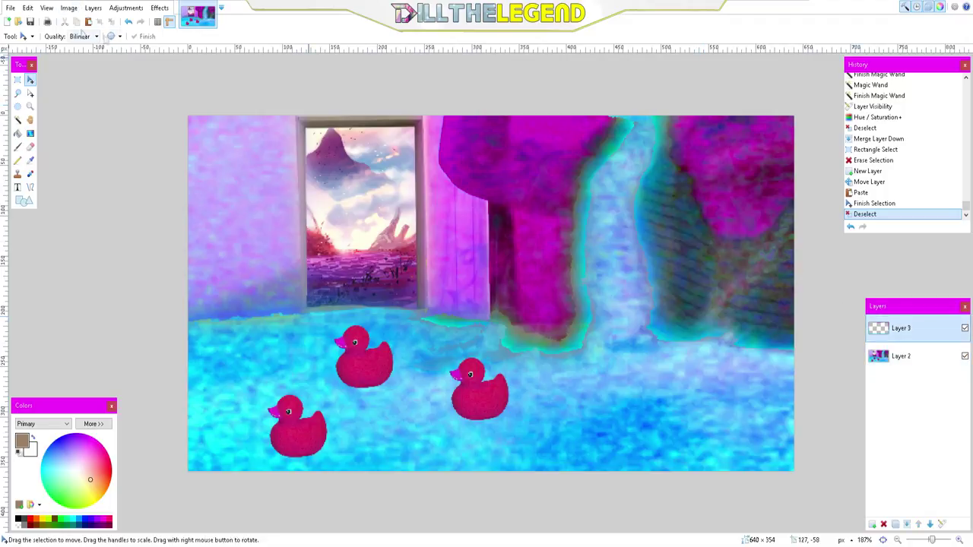
# Step: Apply Hue/Saturation (hue 0, saturation 144, lightness 14) to the frame, then magic-wand its empty interior
pyautogui.click(126, 9)
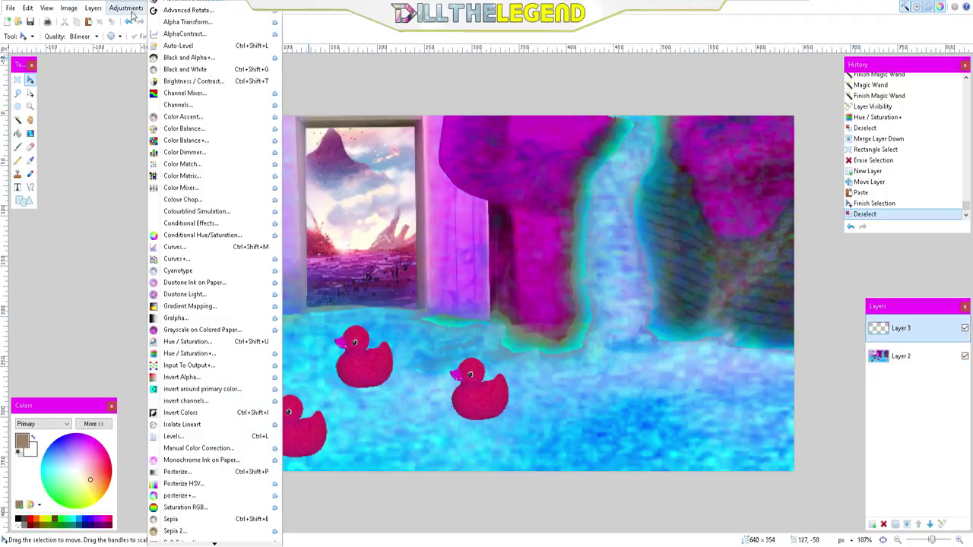
pyautogui.click(188, 353)
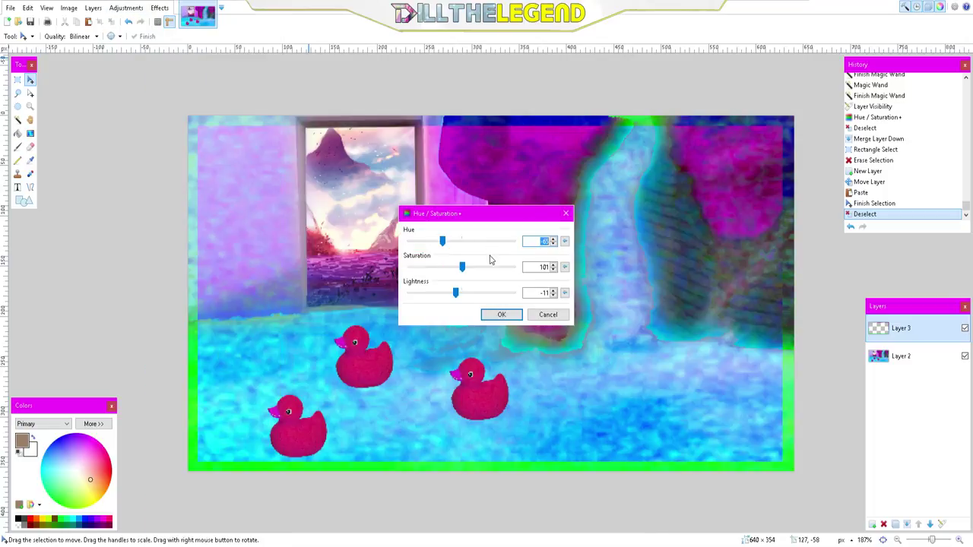
pyautogui.moveTo(452, 249); pyautogui.dragTo(468, 295)
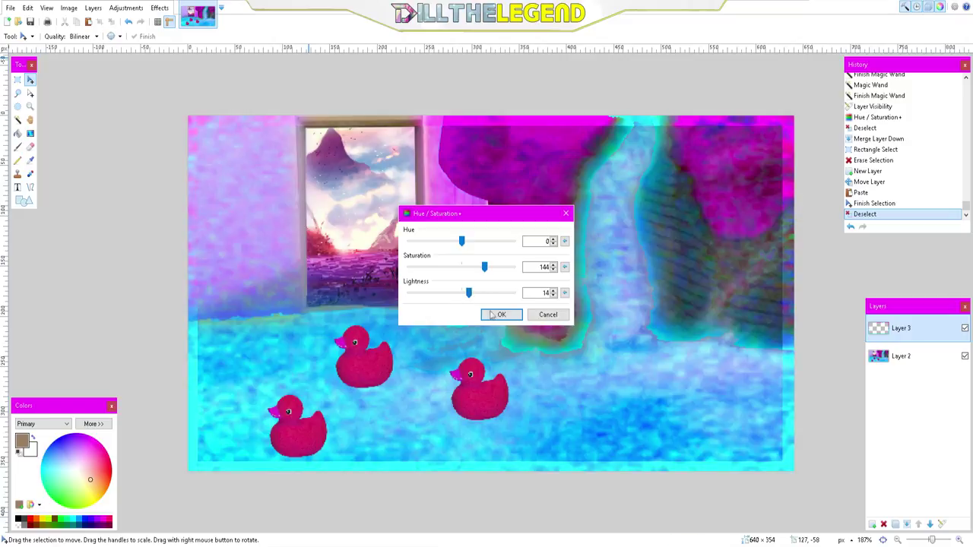
pyautogui.click(498, 315)
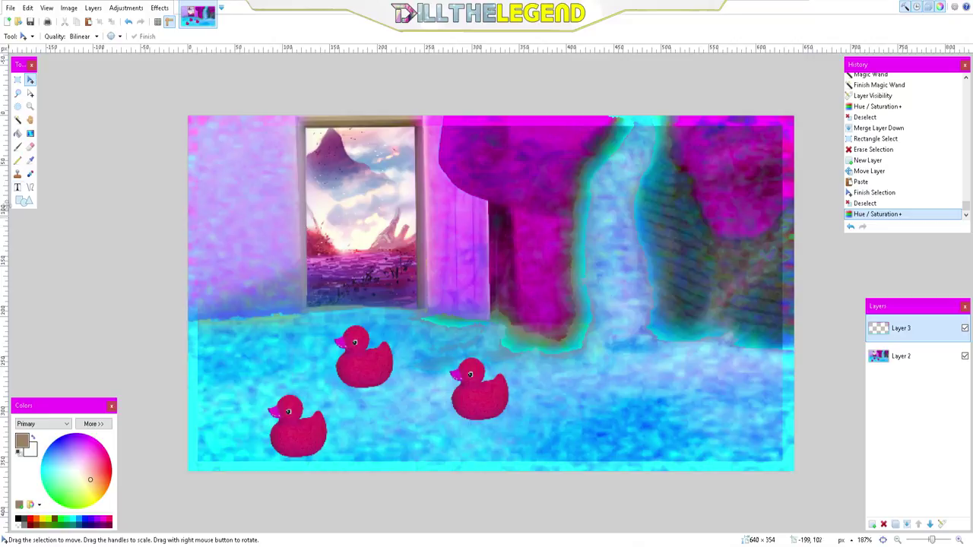
pyautogui.click(18, 119)
pyautogui.click(499, 271)
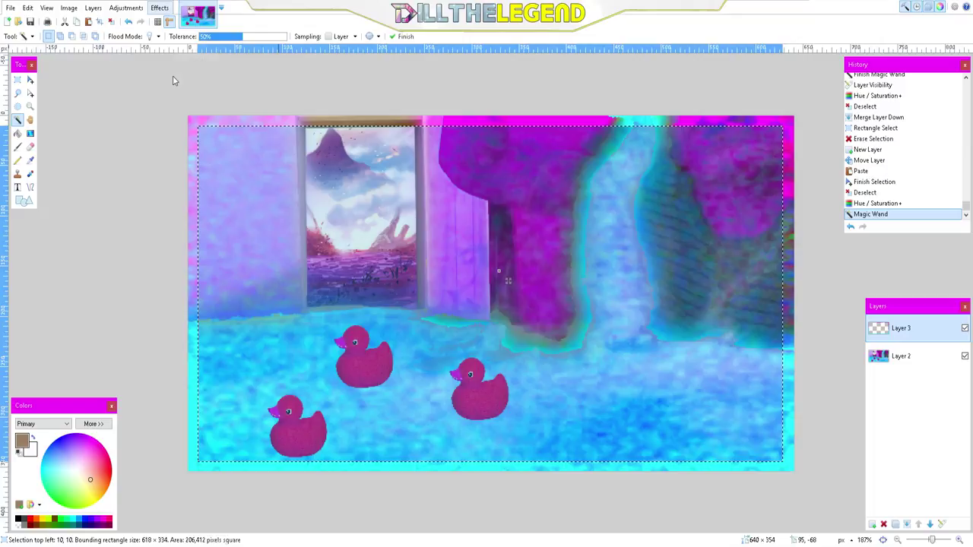
# Step: Add a purple drop shadow with widening 0, blur 9 and opacity 87 inside the frame, then deselect
pyautogui.click(159, 8)
pyautogui.moveTo(266, 120)
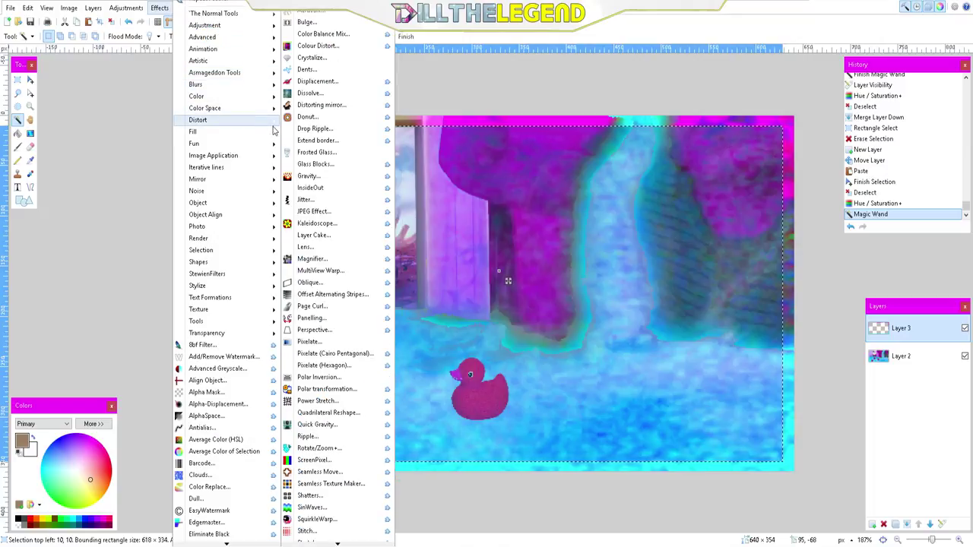
pyautogui.moveTo(248, 195)
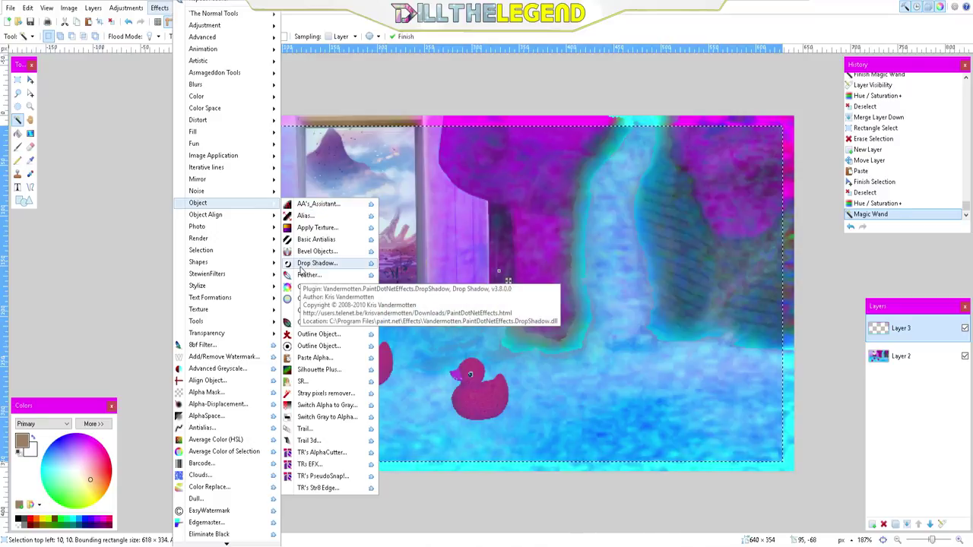
pyautogui.click(302, 266)
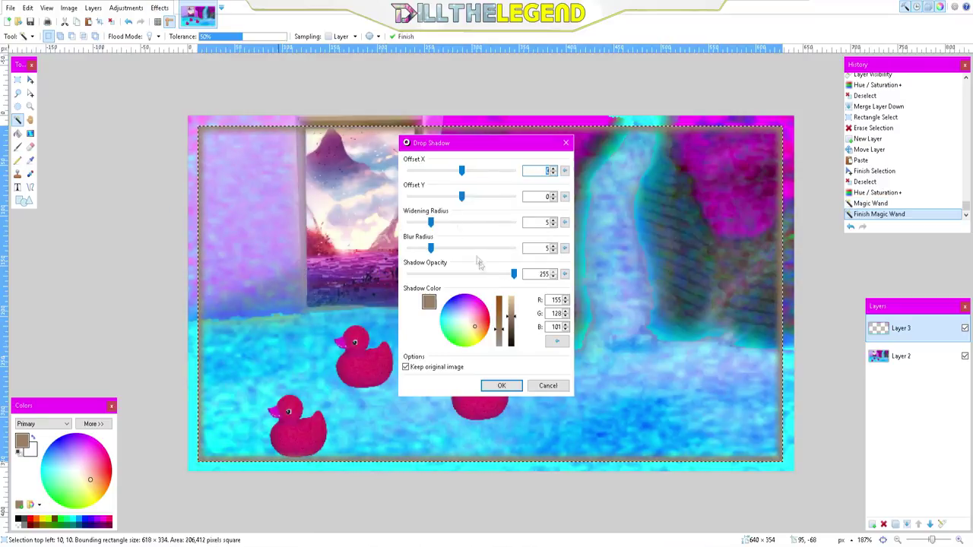
pyautogui.moveTo(505, 324); pyautogui.dragTo(509, 343)
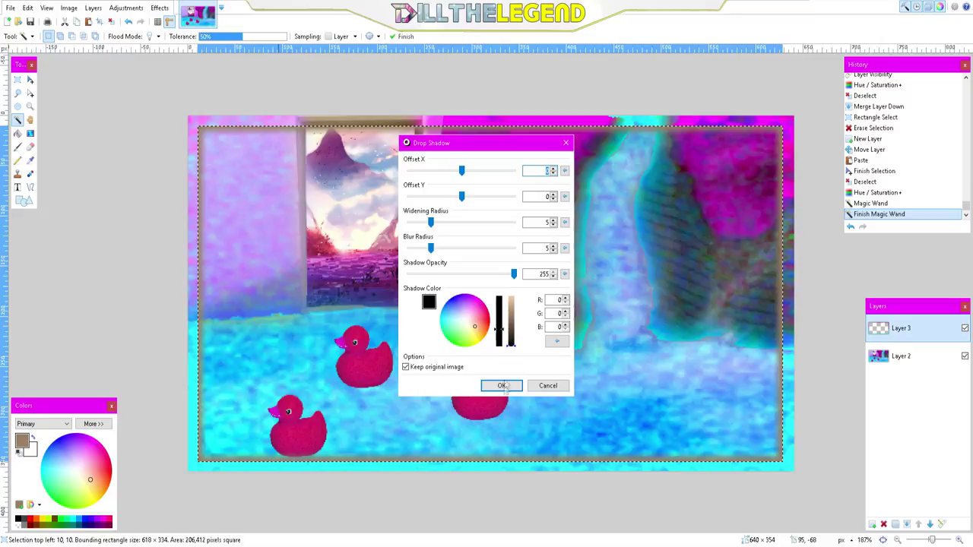
pyautogui.click(455, 298)
pyautogui.click(449, 301)
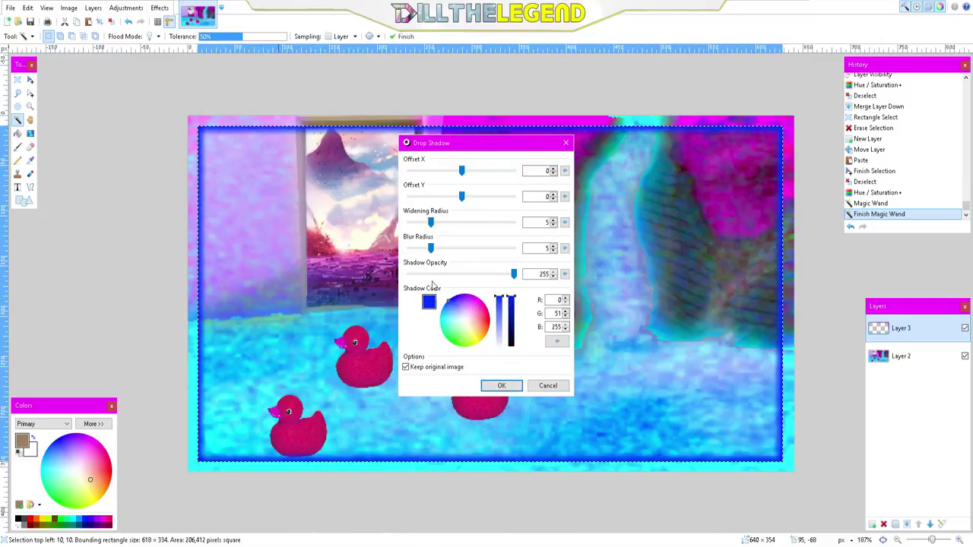
pyautogui.moveTo(431, 248); pyautogui.dragTo(375, 228)
pyautogui.moveTo(487, 279)
pyautogui.mouseDown()
pyautogui.moveTo(447, 276)
pyautogui.moveTo(444, 289)
pyautogui.moveTo(483, 275)
pyautogui.mouseUp()
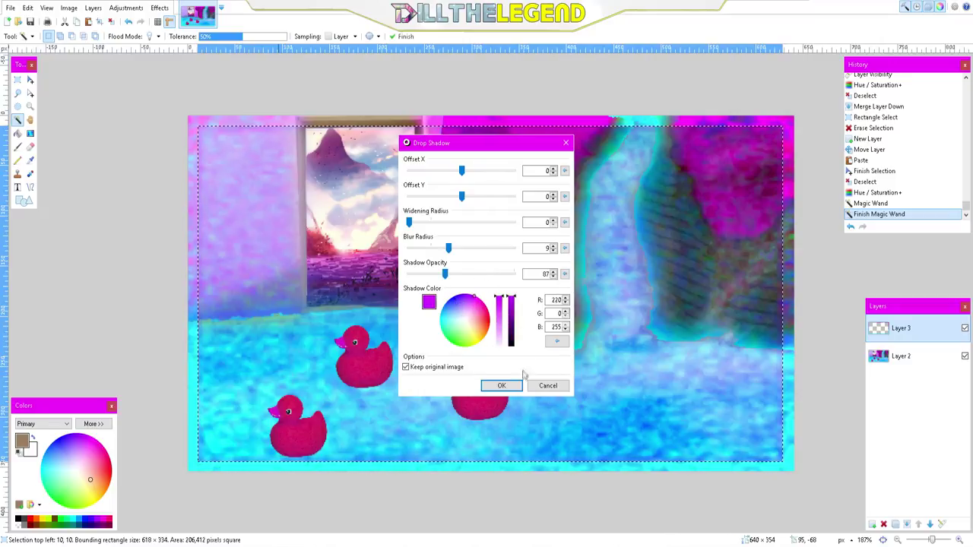
pyautogui.click(502, 386)
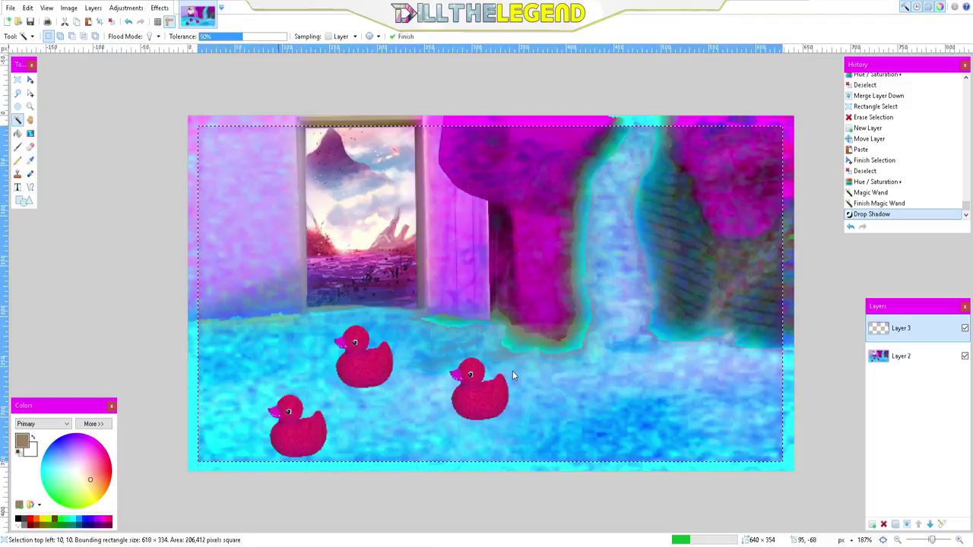
pyautogui.hotkey('ctrl', 'd')
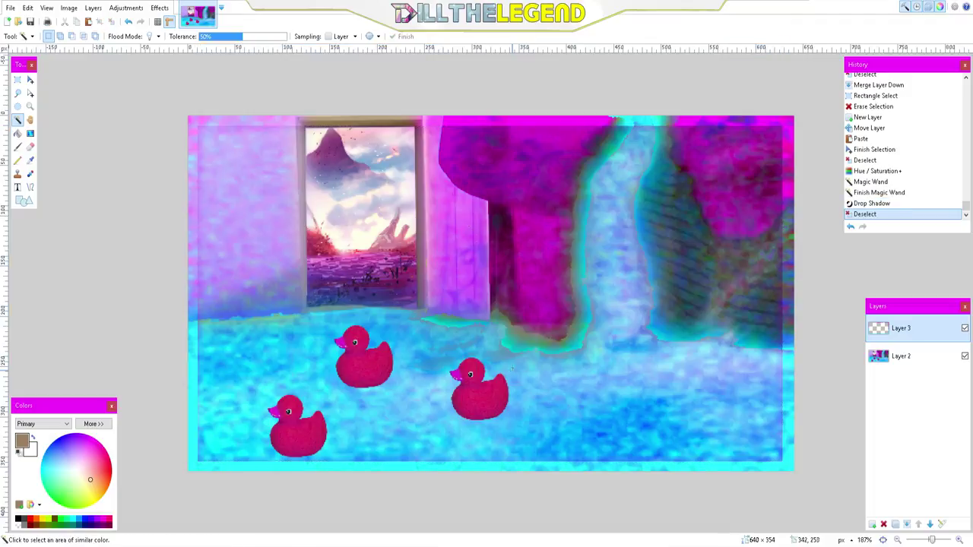
# Step: Add a new layer, move it below the border layer, and start a text block on the canvas
pyautogui.scroll(-3, 512, 368)
pyautogui.scroll(3, 566, 234)
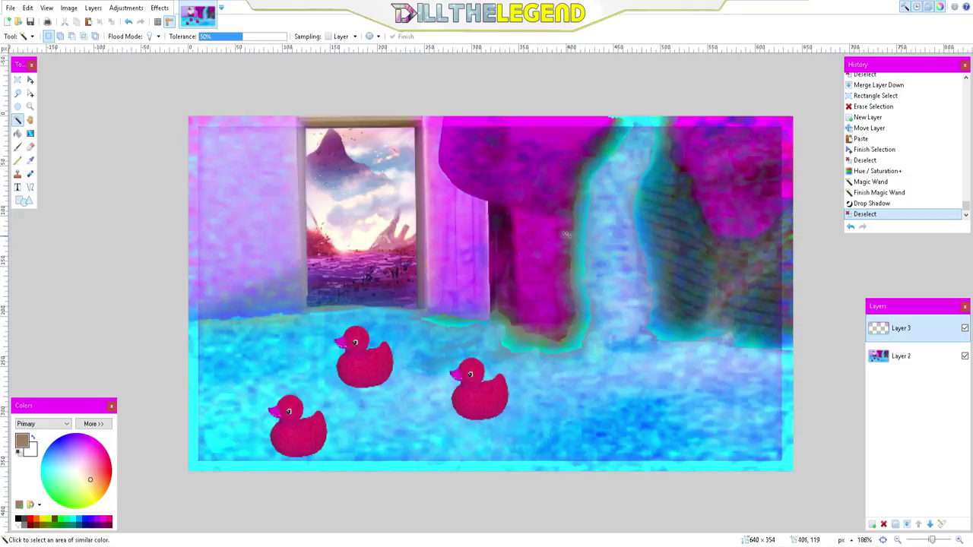
pyautogui.click(872, 524)
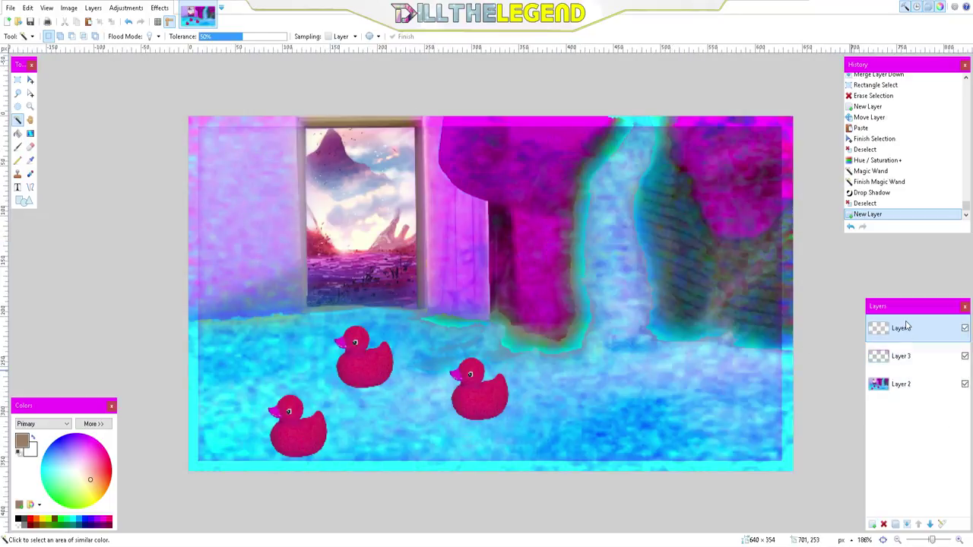
pyautogui.moveTo(906, 326); pyautogui.dragTo(906, 355)
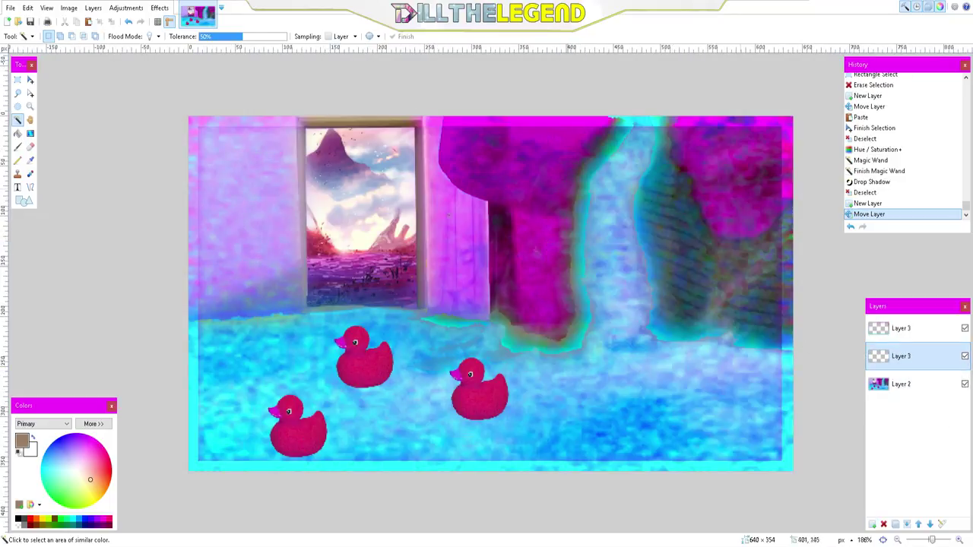
pyautogui.click(18, 188)
pyautogui.click(331, 245)
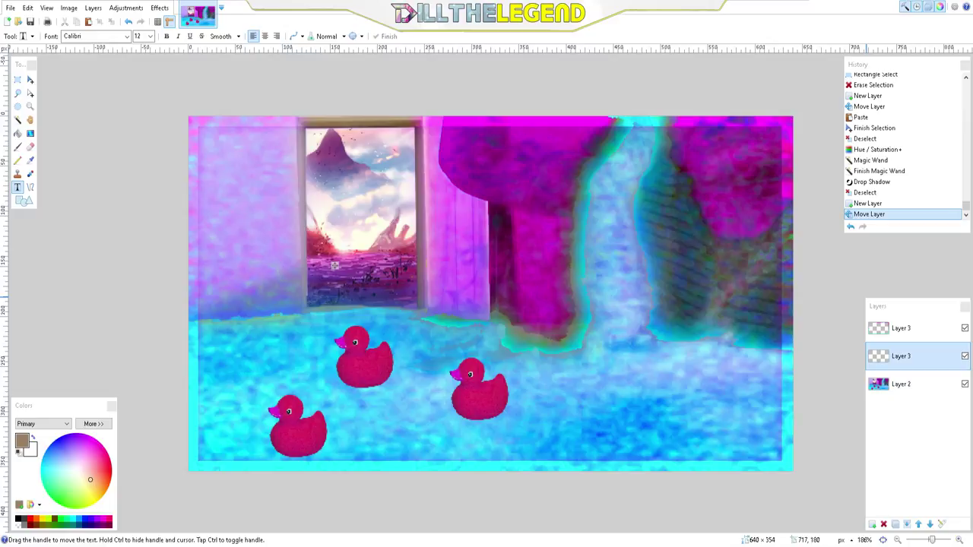
# Step: Type the 伝説 text on the canvas and set its colour to pure white
pyautogui.click(930, 361)
pyautogui.write('the')
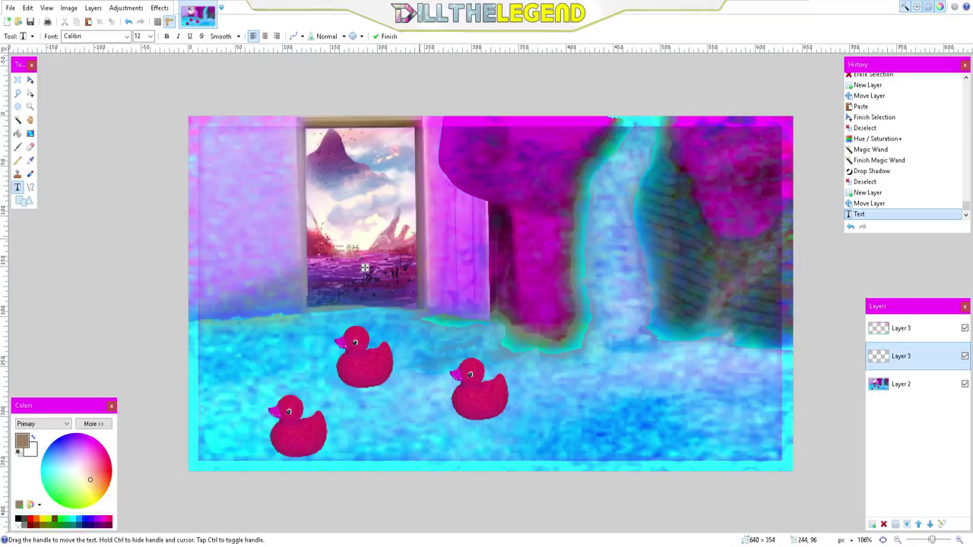
pyautogui.hotkey('ctrl', 'z')
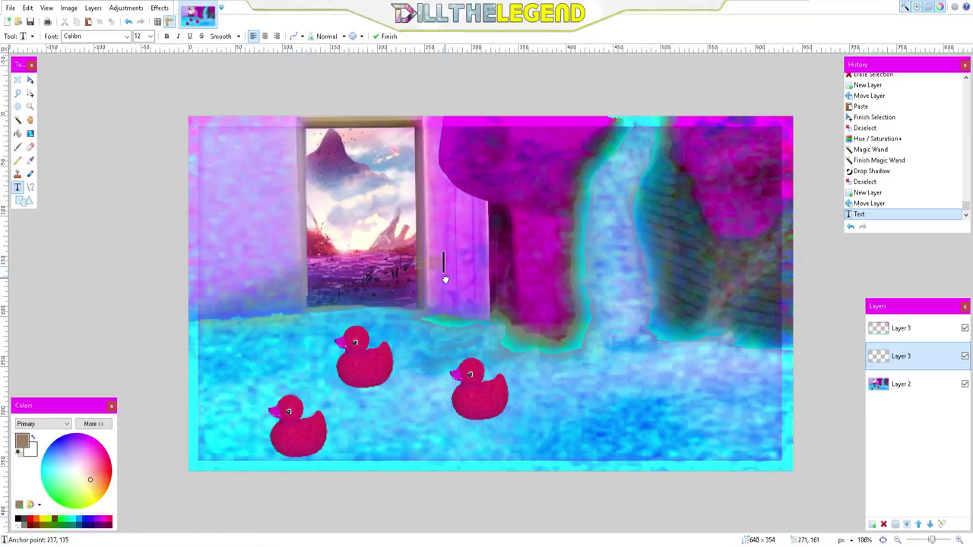
pyautogui.click(347, 266)
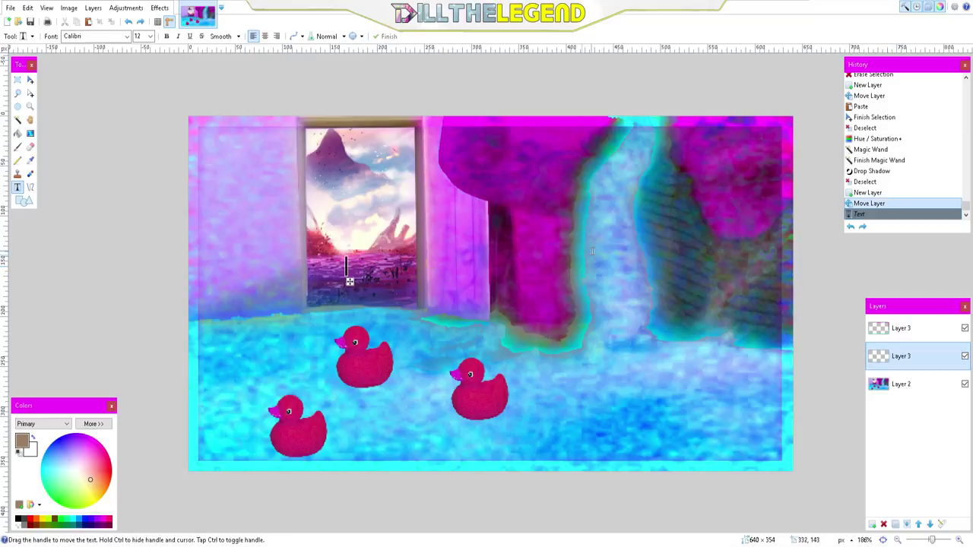
pyautogui.write('the')
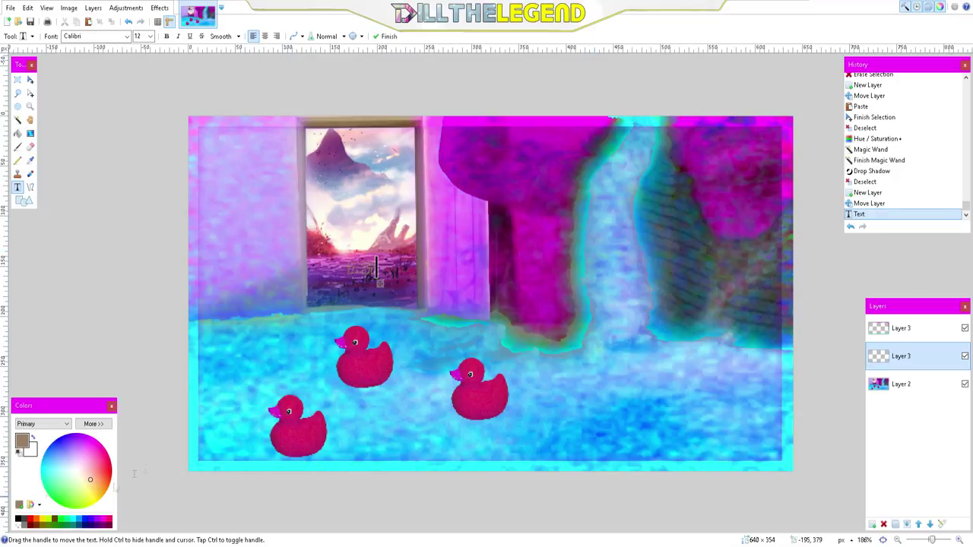
pyautogui.moveTo(85, 450); pyautogui.dragTo(76, 471)
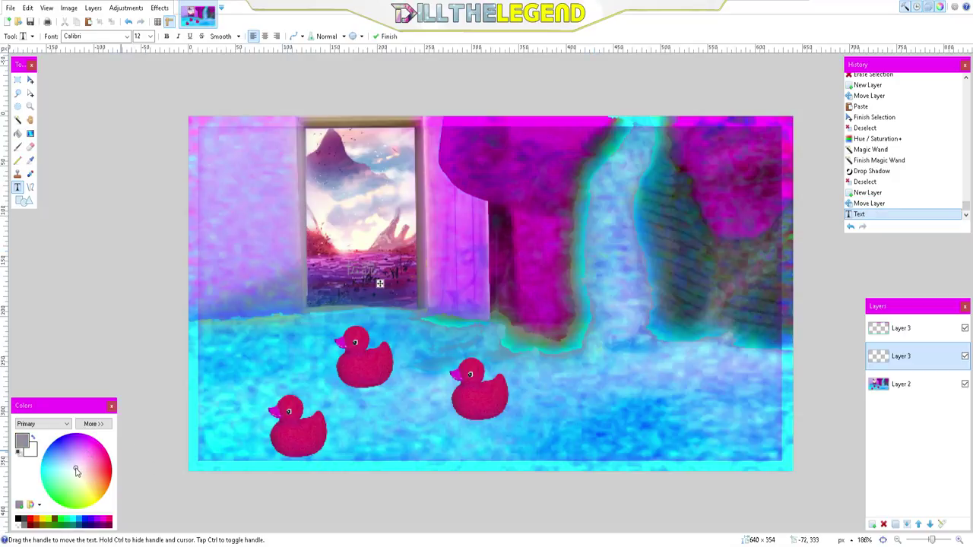
pyautogui.click(92, 424)
pyautogui.moveTo(157, 496); pyautogui.dragTo(217, 482)
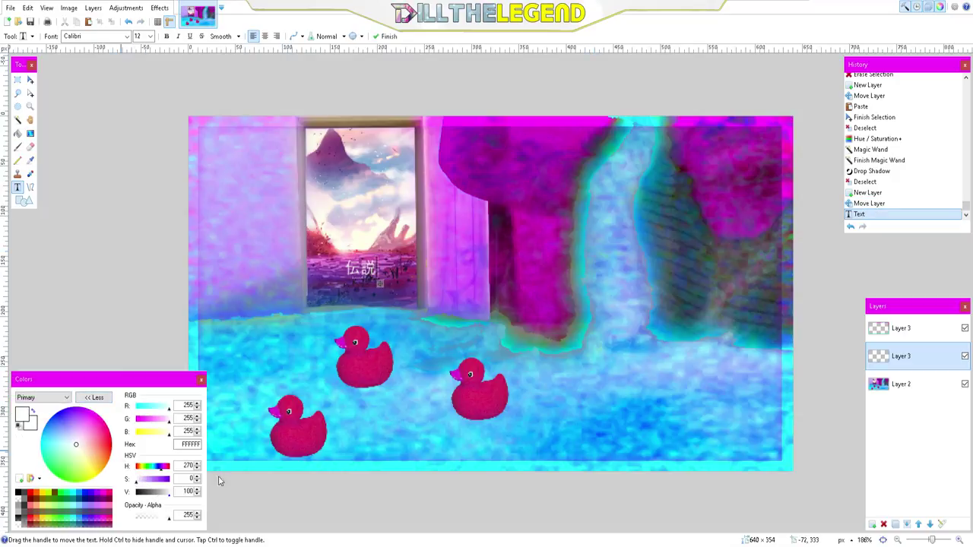
pyautogui.click(95, 398)
# Step: Set the font size to 108 and drag the 伝説 text into position
pyautogui.click(150, 35)
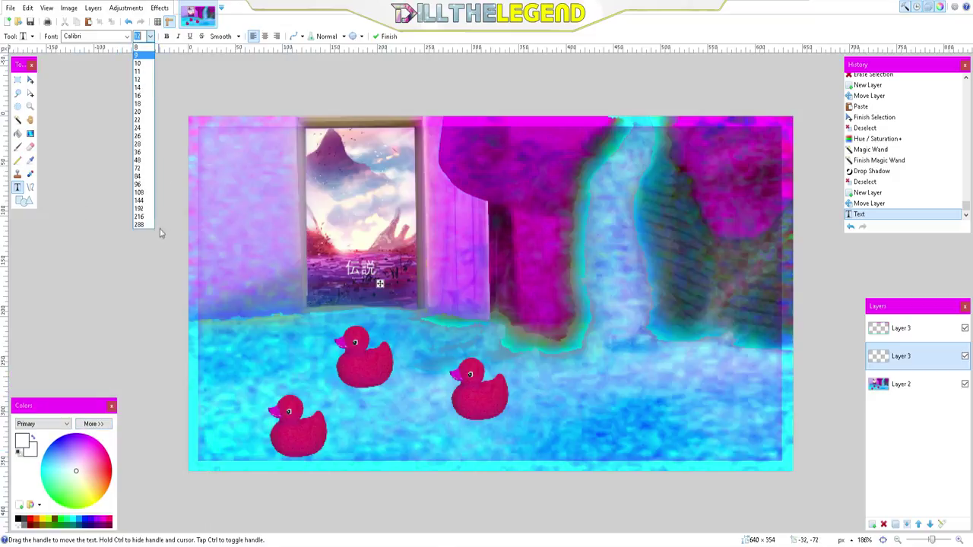
pyautogui.click(139, 192)
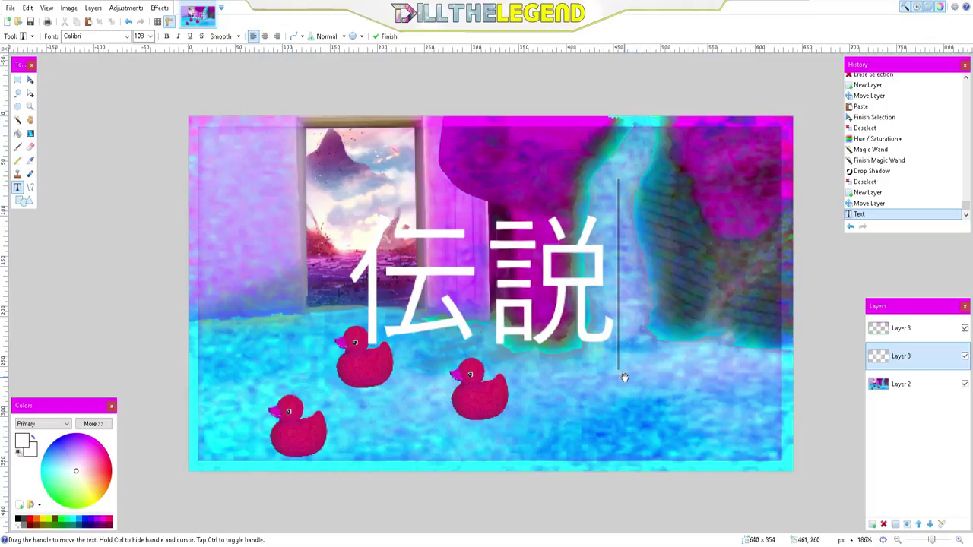
pyautogui.moveTo(621, 375)
pyautogui.mouseDown()
pyautogui.moveTo(619, 359)
pyautogui.moveTo(605, 354)
pyautogui.moveTo(614, 375)
pyautogui.mouseUp()
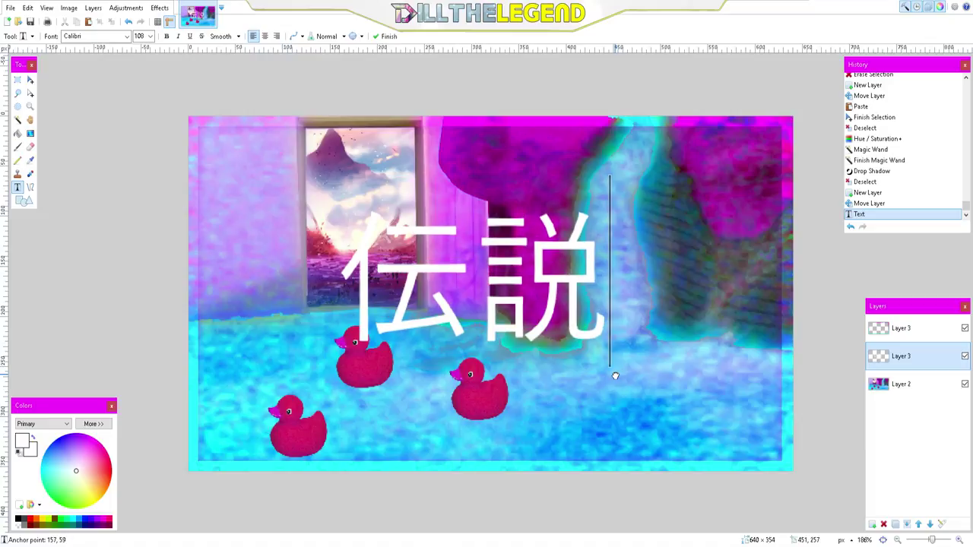
pyautogui.moveTo(615, 376)
pyautogui.mouseDown()
pyautogui.moveTo(599, 419)
pyautogui.moveTo(620, 405)
pyautogui.moveTo(610, 382)
pyautogui.mouseUp()
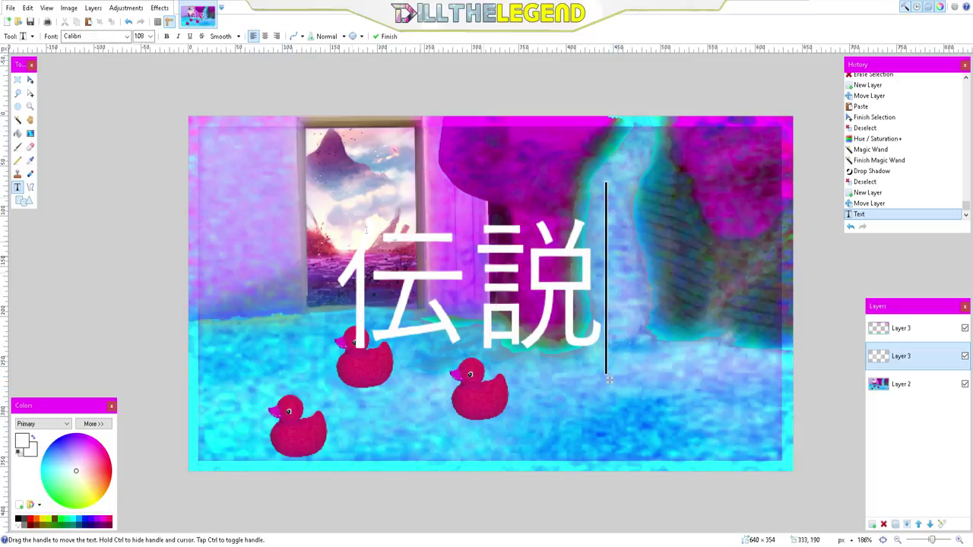
pyautogui.moveTo(609, 380)
pyautogui.mouseDown()
pyautogui.moveTo(619, 373)
pyautogui.moveTo(614, 380)
pyautogui.mouseUp()
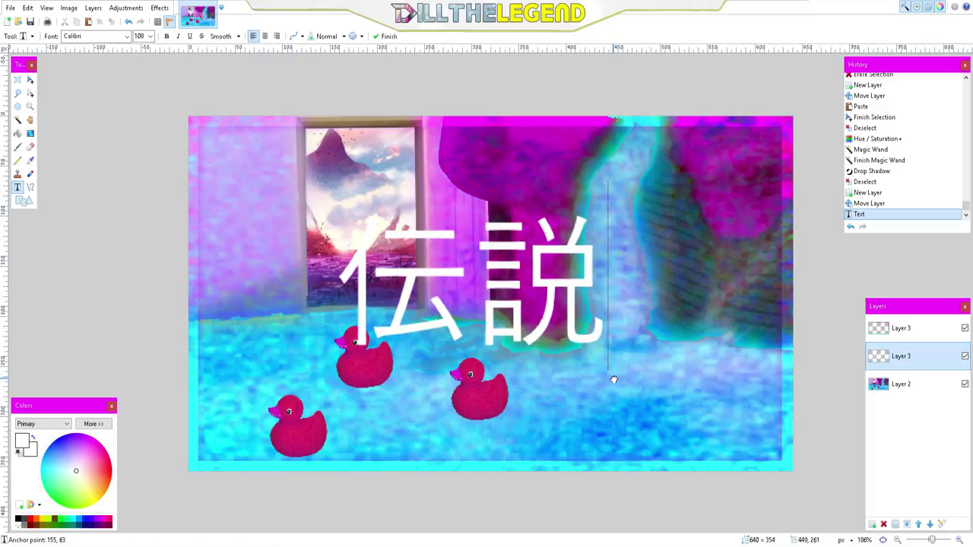
# Step: Enlarge the text to size 160 and move it across the middle of the scene
pyautogui.click(150, 35)
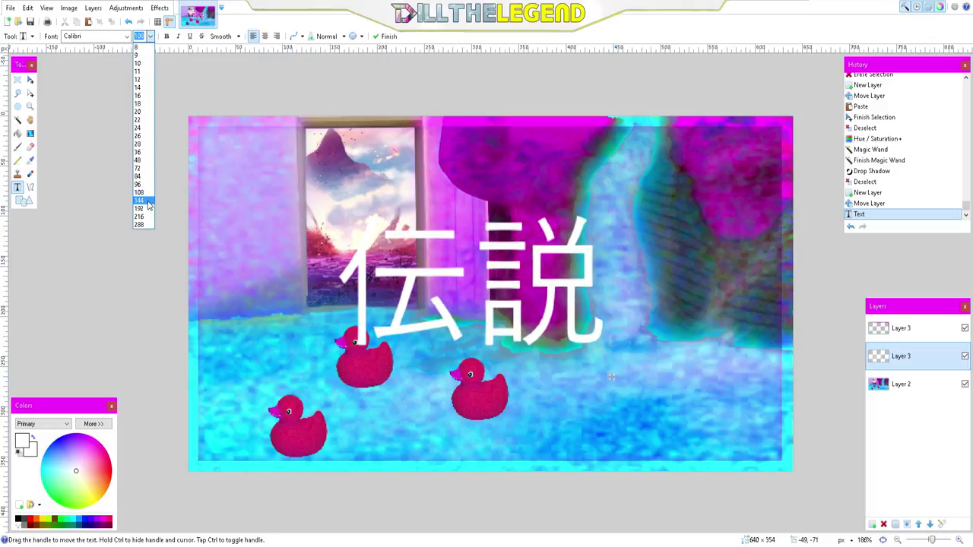
pyautogui.click(145, 208)
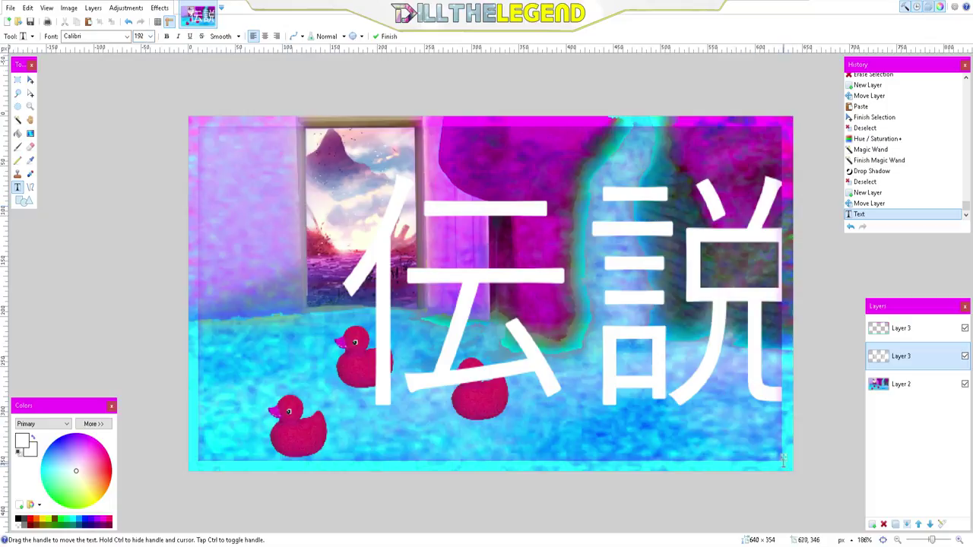
pyautogui.moveTo(783, 456); pyautogui.dragTo(731, 449)
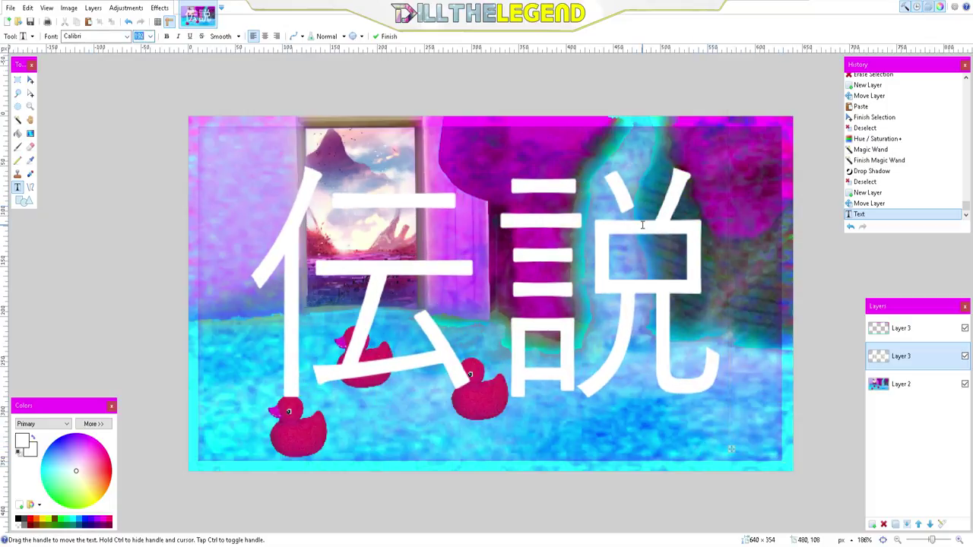
pyautogui.write('160')
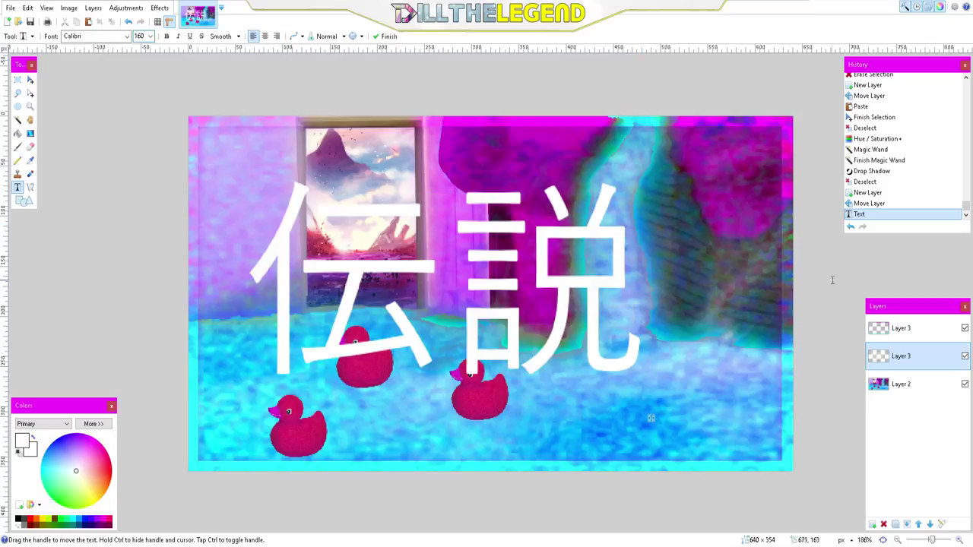
pyautogui.moveTo(651, 418); pyautogui.dragTo(687, 412)
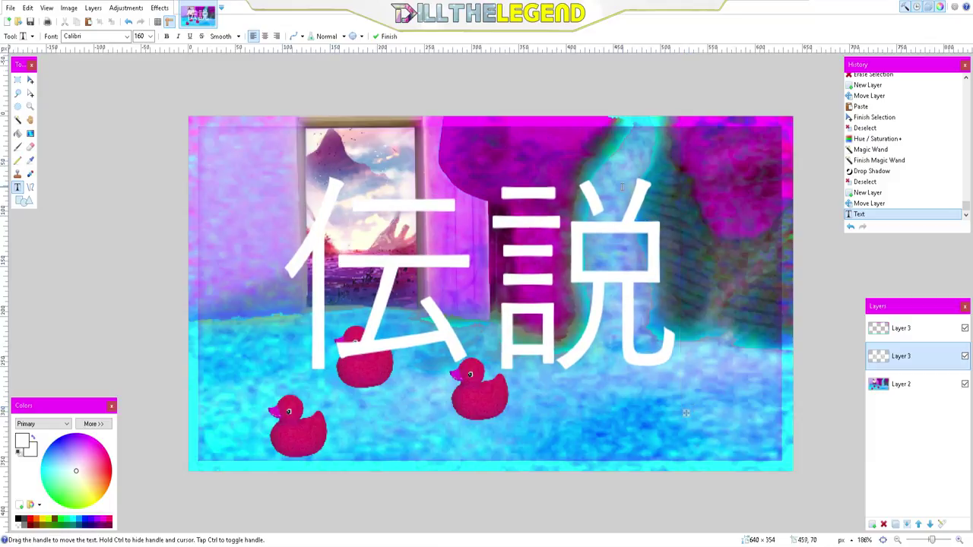
# Step: Select the 伝説 characters with the Magic Wand
pyautogui.click(18, 120)
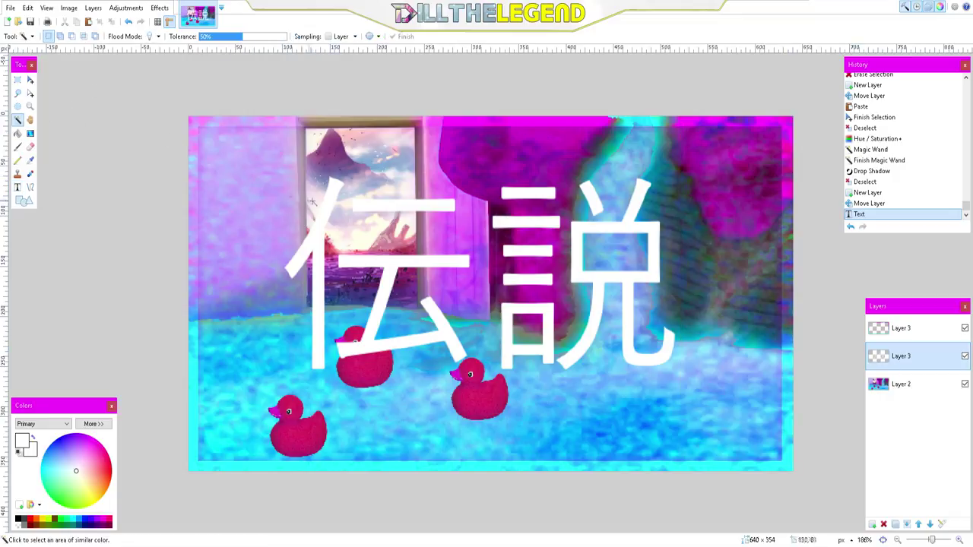
pyautogui.click(406, 178)
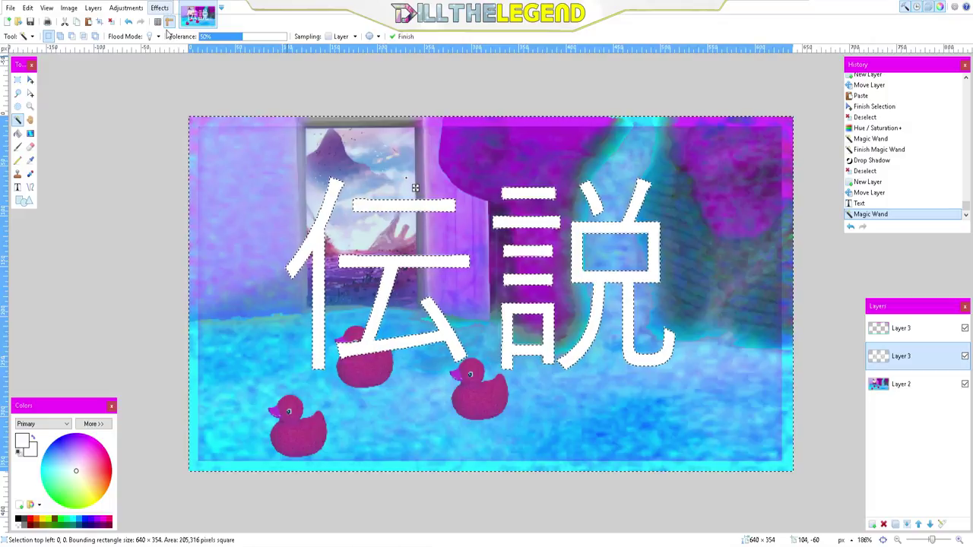
pyautogui.hotkey('alt', 'c')
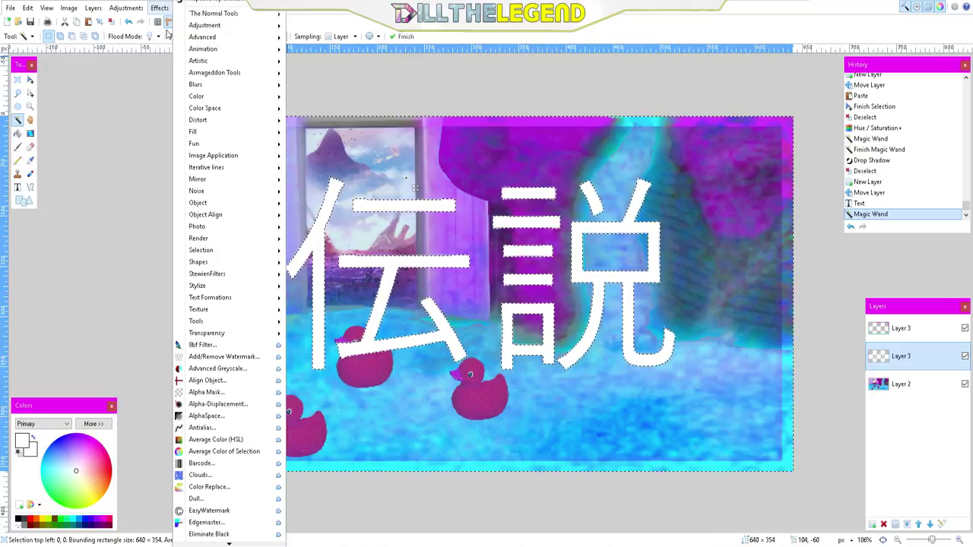
pyautogui.click(174, 81)
pyautogui.click(126, 8)
pyautogui.click(126, 7)
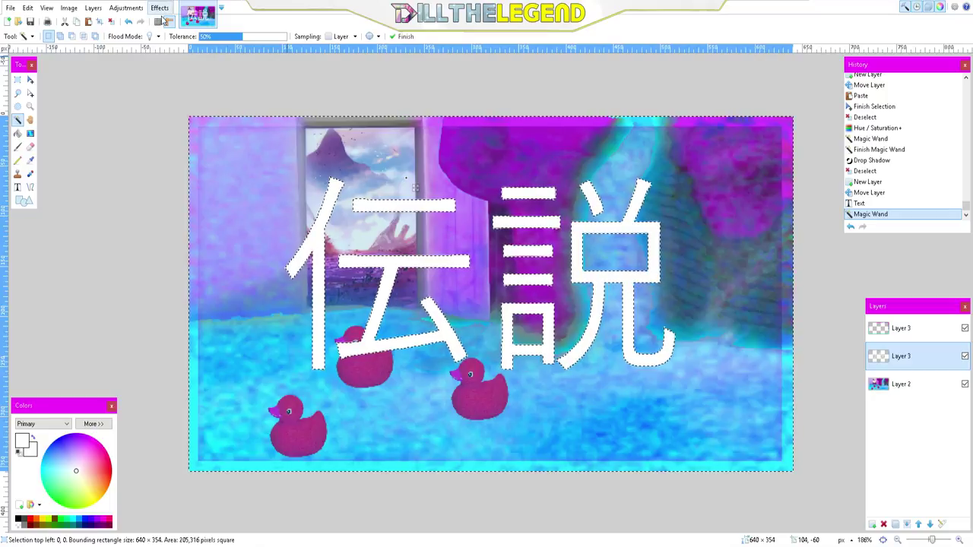
# Step: Apply a black drop shadow with opacity 255, blur 0 and widening radius 4, then reselect the text
pyautogui.click(159, 8)
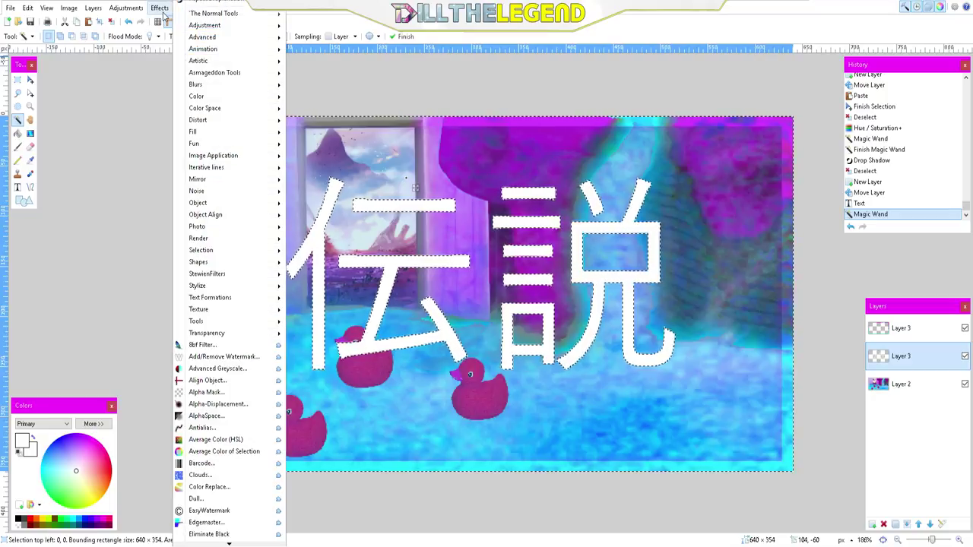
pyautogui.moveTo(251, 204)
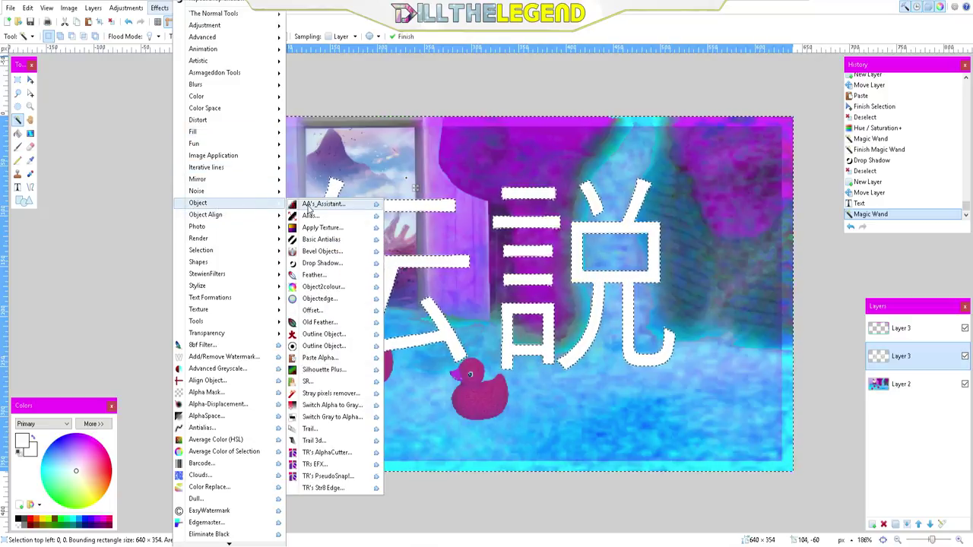
pyautogui.click(322, 263)
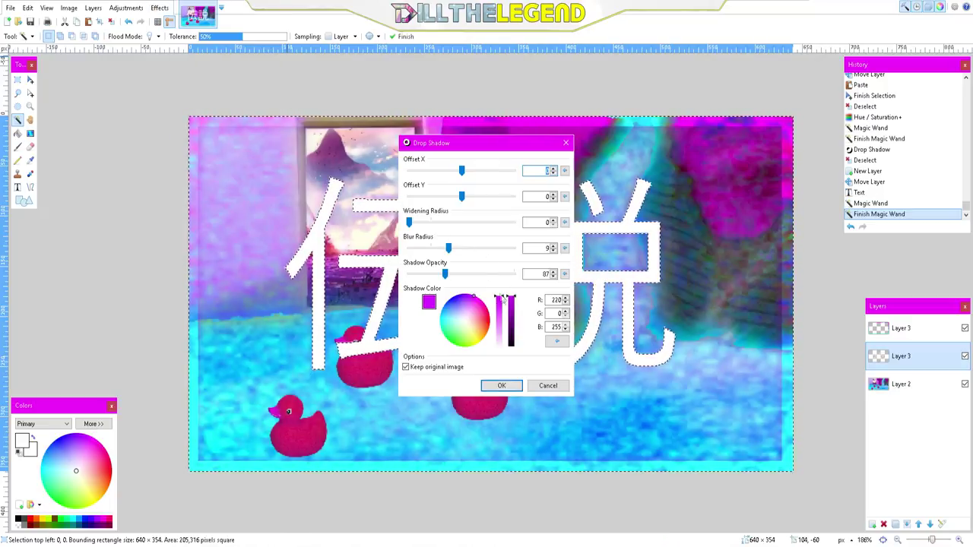
pyautogui.moveTo(512, 308); pyautogui.dragTo(523, 417)
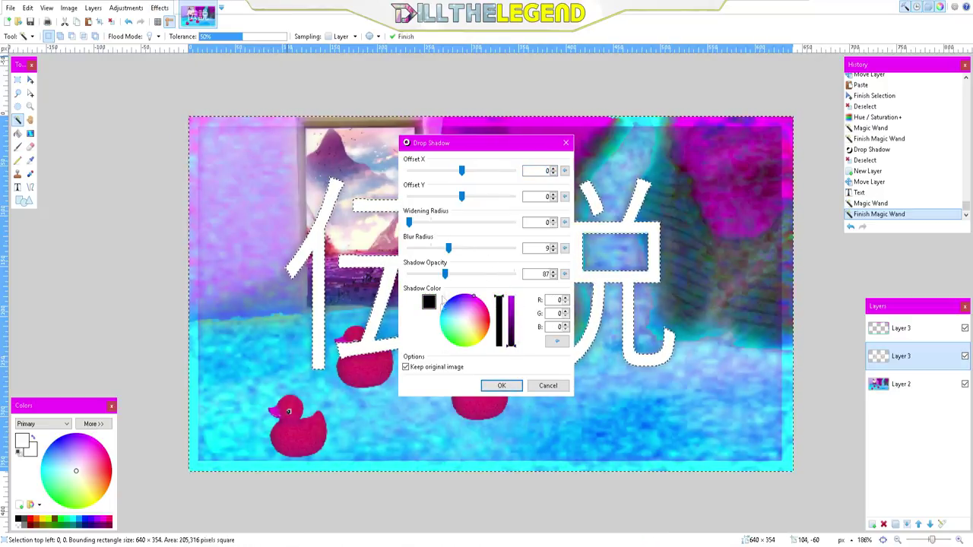
pyautogui.moveTo(445, 274); pyautogui.dragTo(515, 273)
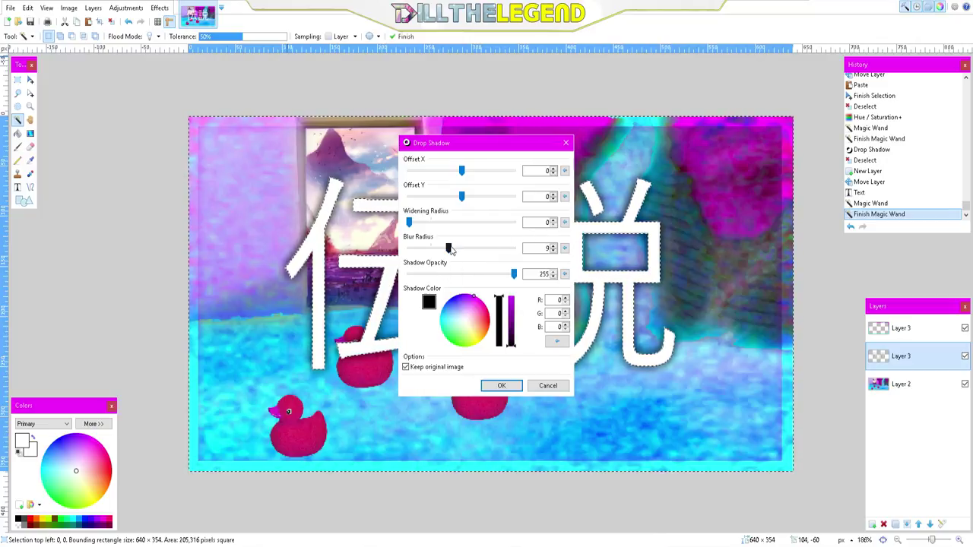
pyautogui.moveTo(450, 248); pyautogui.dragTo(347, 232)
pyautogui.moveTo(431, 221)
pyautogui.mouseDown()
pyautogui.moveTo(439, 222)
pyautogui.moveTo(411, 222)
pyautogui.moveTo(424, 249)
pyautogui.moveTo(471, 245)
pyautogui.moveTo(409, 248)
pyautogui.moveTo(442, 225)
pyautogui.moveTo(424, 226)
pyautogui.mouseUp()
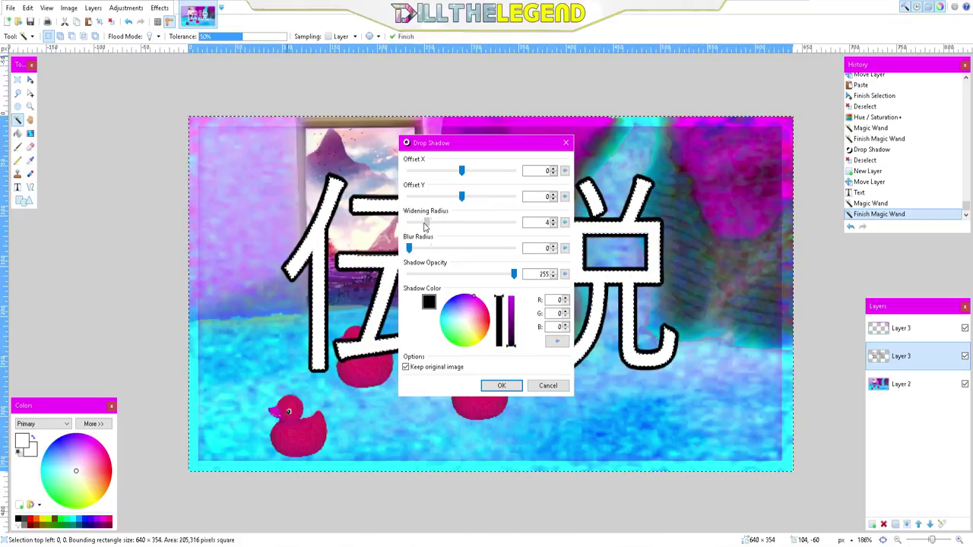
pyautogui.click(498, 387)
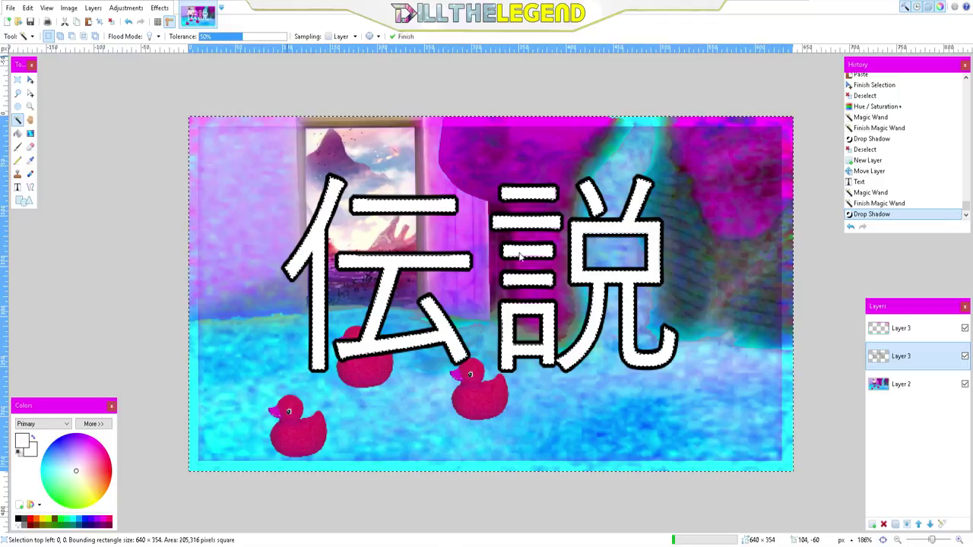
pyautogui.scroll(3, 475, 247)
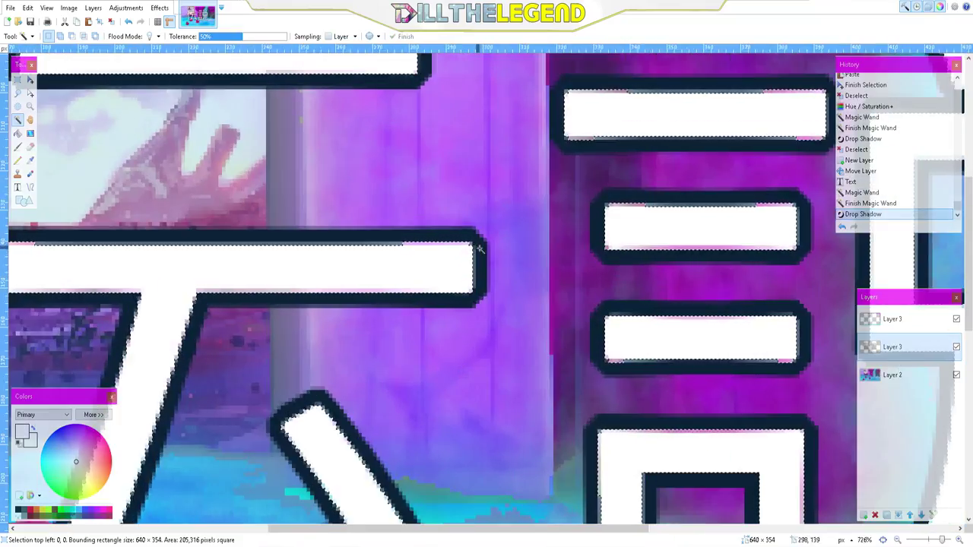
pyautogui.click(476, 255)
pyautogui.scroll(-3, 478, 263)
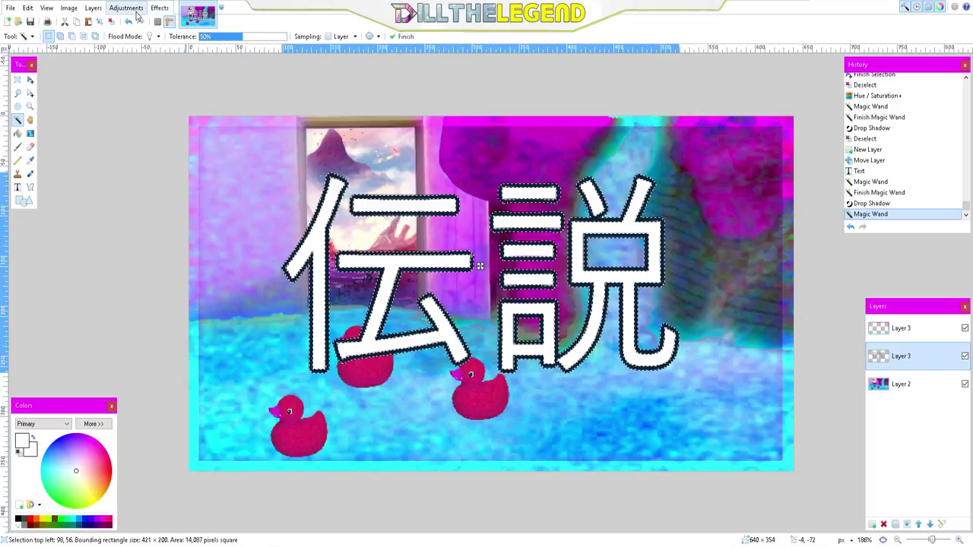
# Step: Apply Bevel Object at overall depth 9 to the selected 伝説 text, then deselect
pyautogui.click(128, 9)
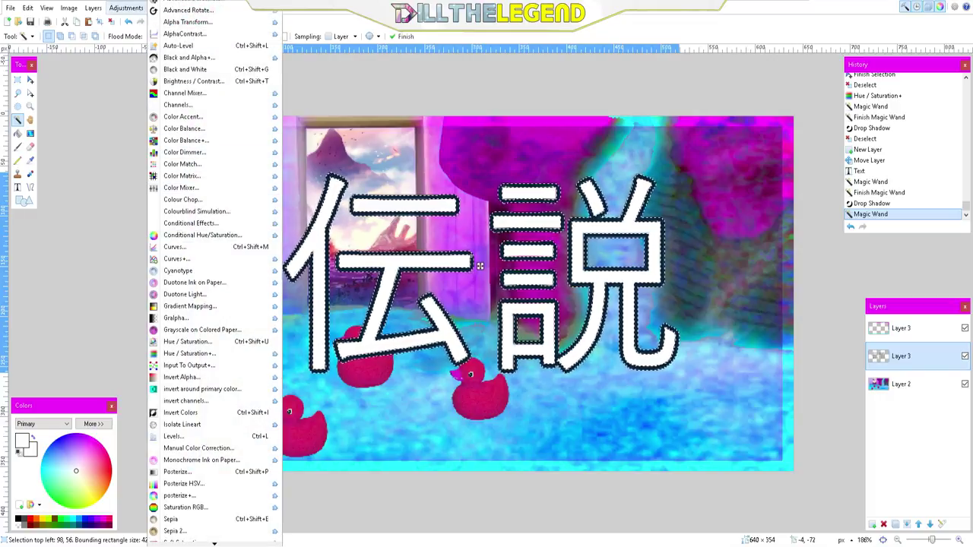
pyautogui.press('Escape')
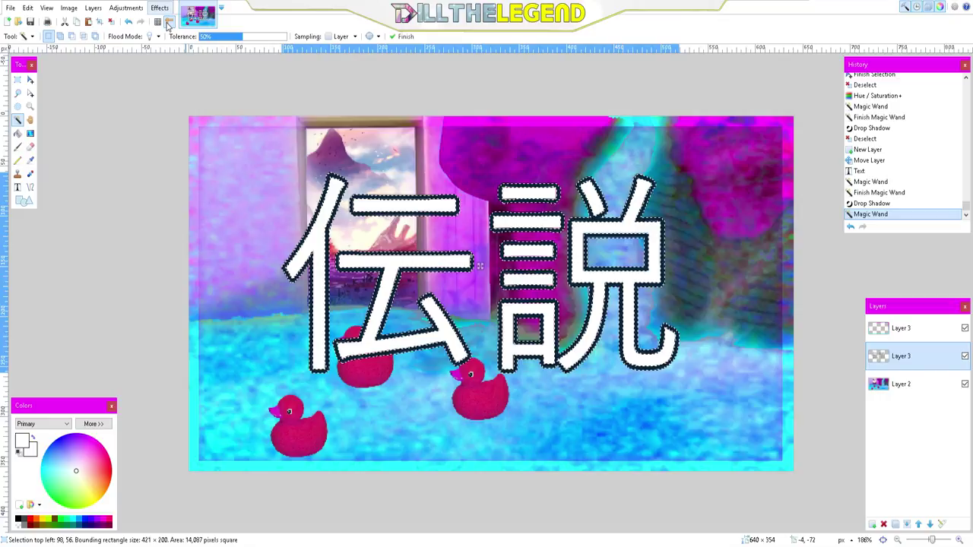
pyautogui.click(159, 8)
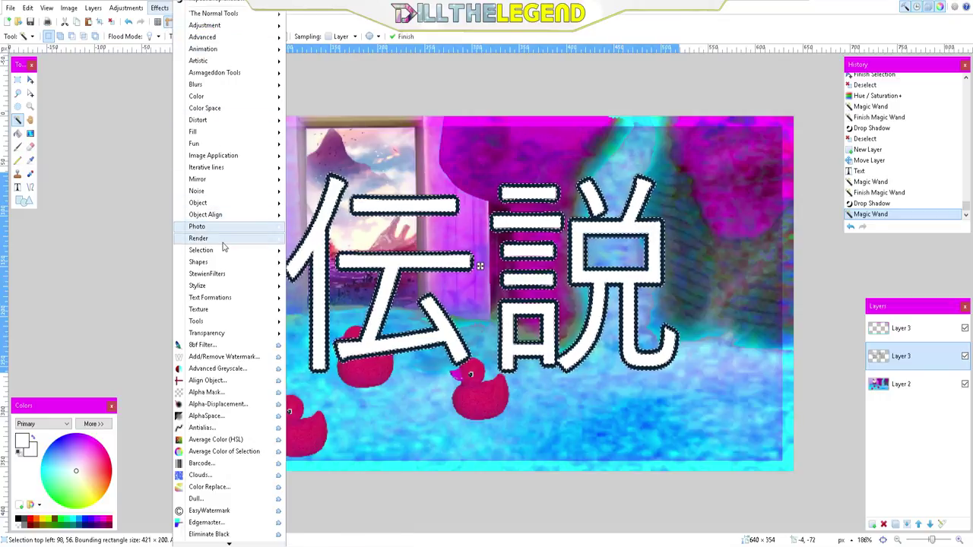
pyautogui.moveTo(217, 228)
pyautogui.moveTo(217, 205)
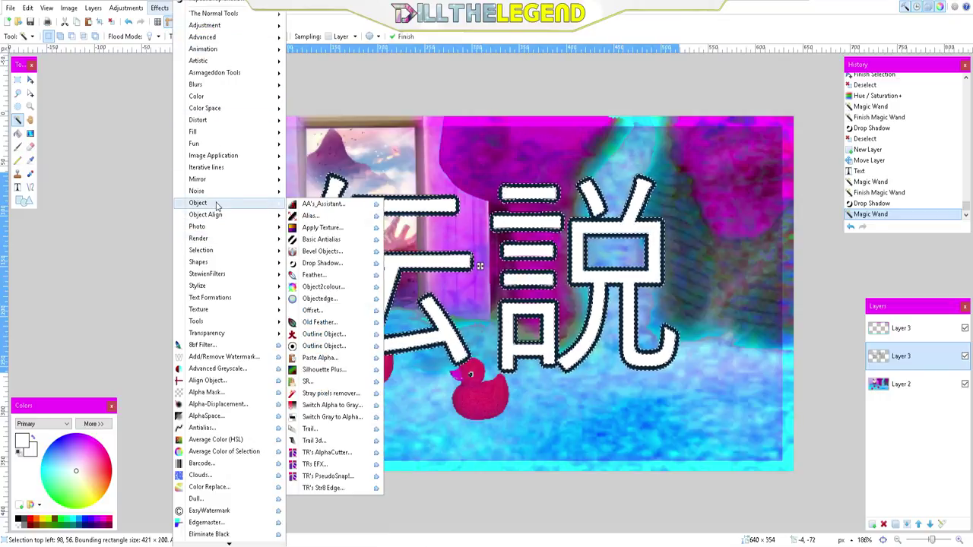
pyautogui.moveTo(279, 218)
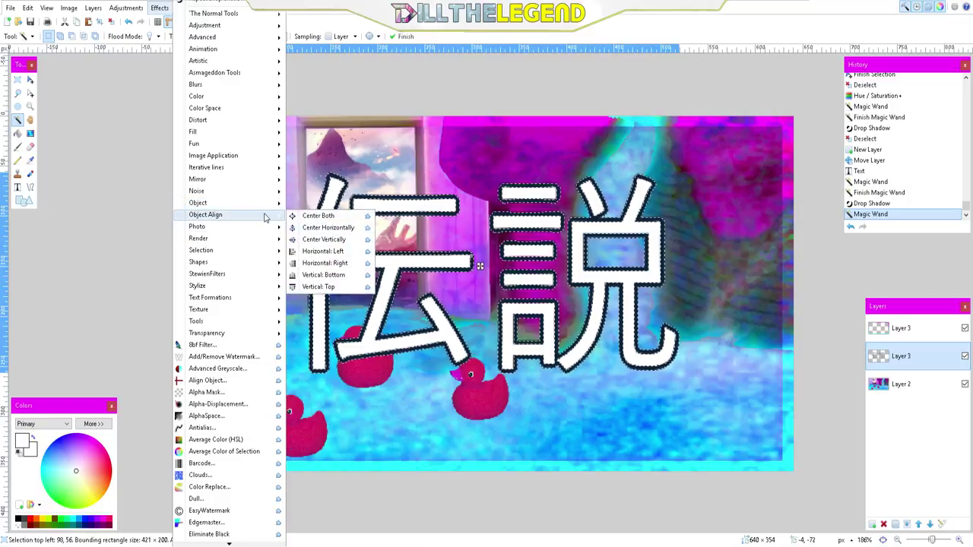
pyautogui.click(319, 252)
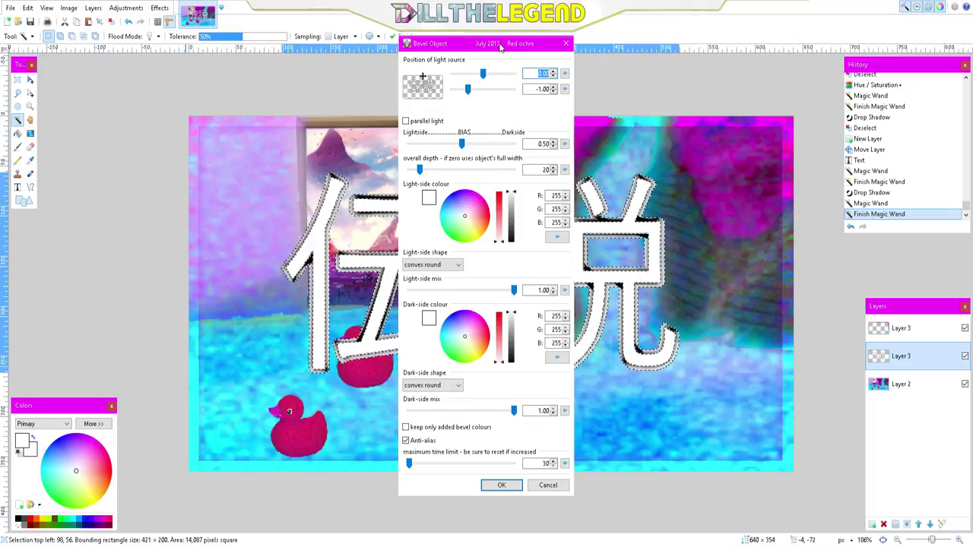
pyautogui.moveTo(501, 43); pyautogui.dragTo(175, 42)
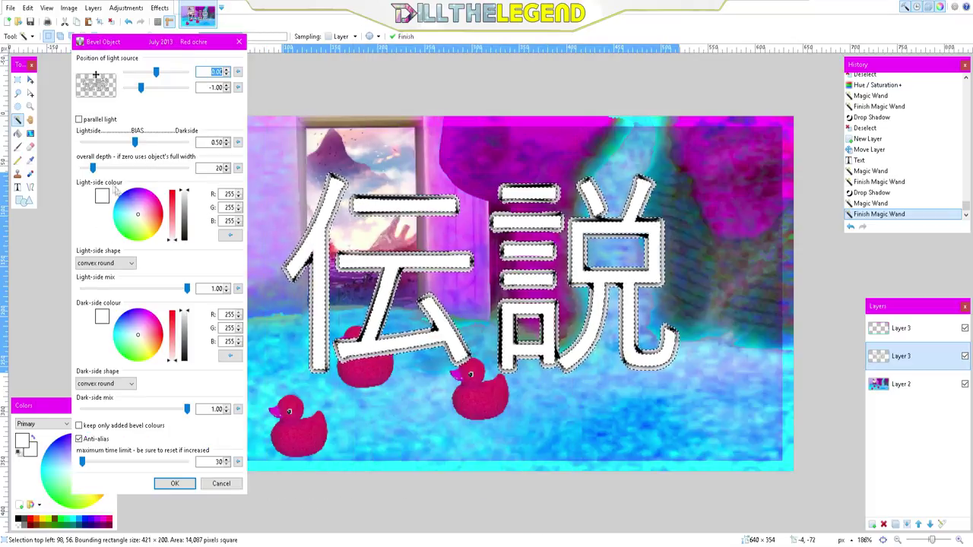
pyautogui.moveTo(93, 168); pyautogui.dragTo(88, 173)
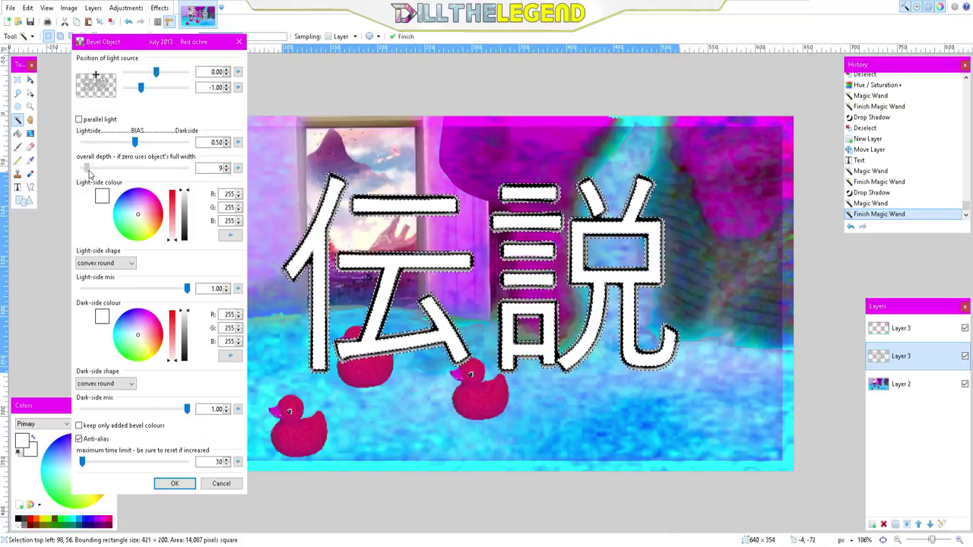
pyautogui.click(171, 484)
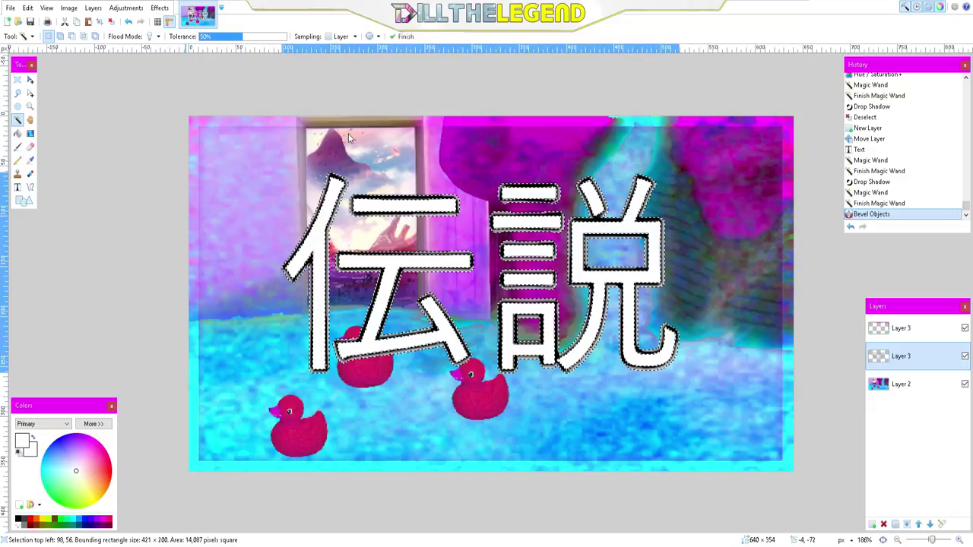
pyautogui.hotkey('ctrl', 'd')
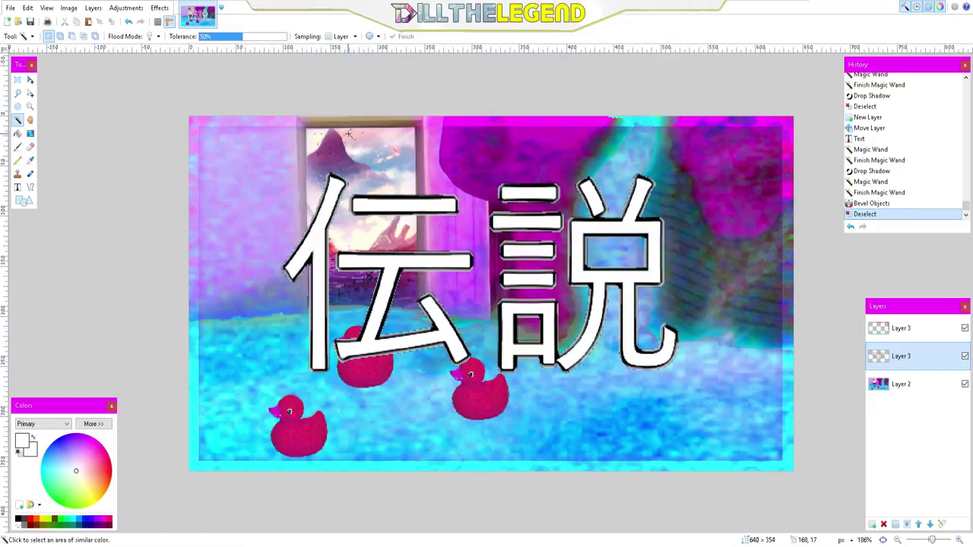
# Step: Magic-wand the transparent area around the 伝説 characters, leaving the image size unchanged
pyautogui.scroll(1, 474, 174)
pyautogui.scroll(-3, 634, 189)
pyautogui.scroll(4, 633, 189)
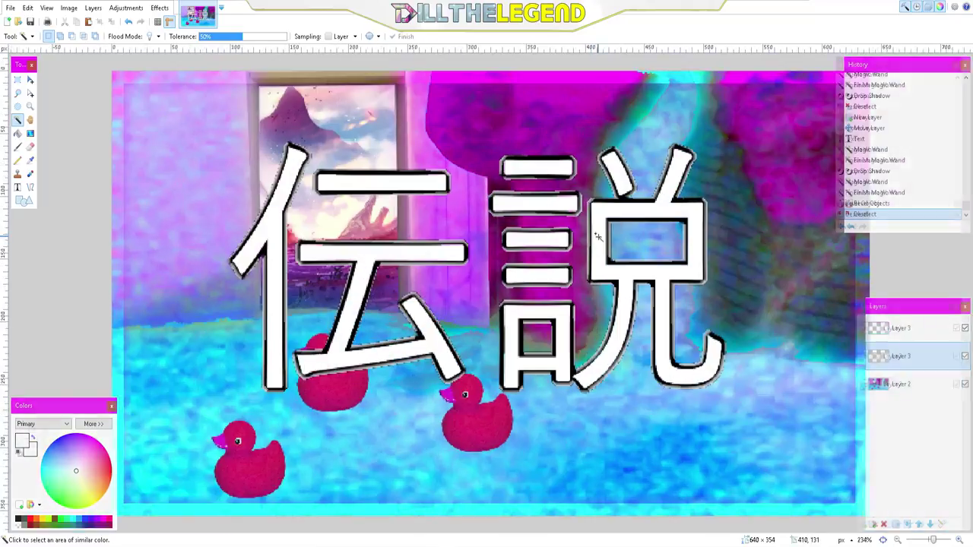
pyautogui.scroll(1, 598, 236)
pyautogui.scroll(-3, 598, 237)
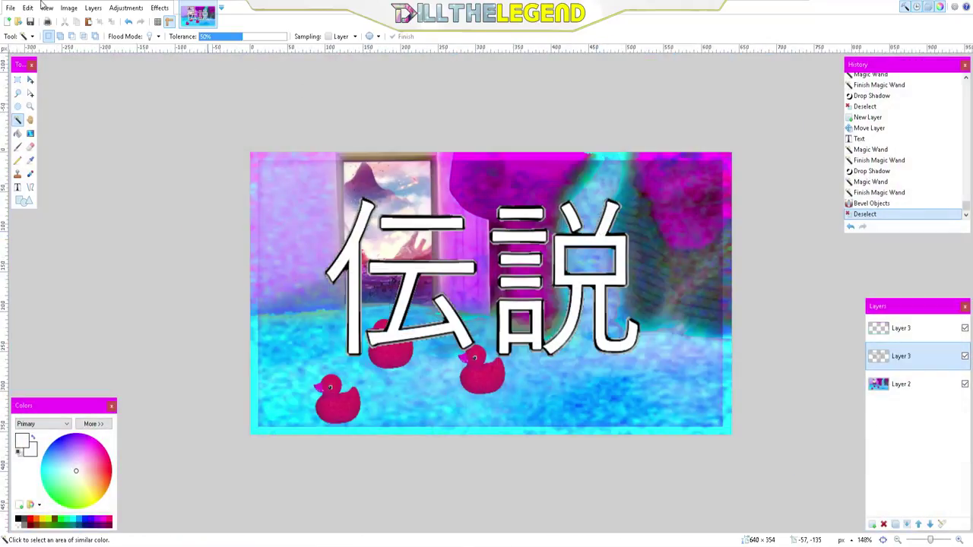
pyautogui.click(68, 7)
pyautogui.click(79, 31)
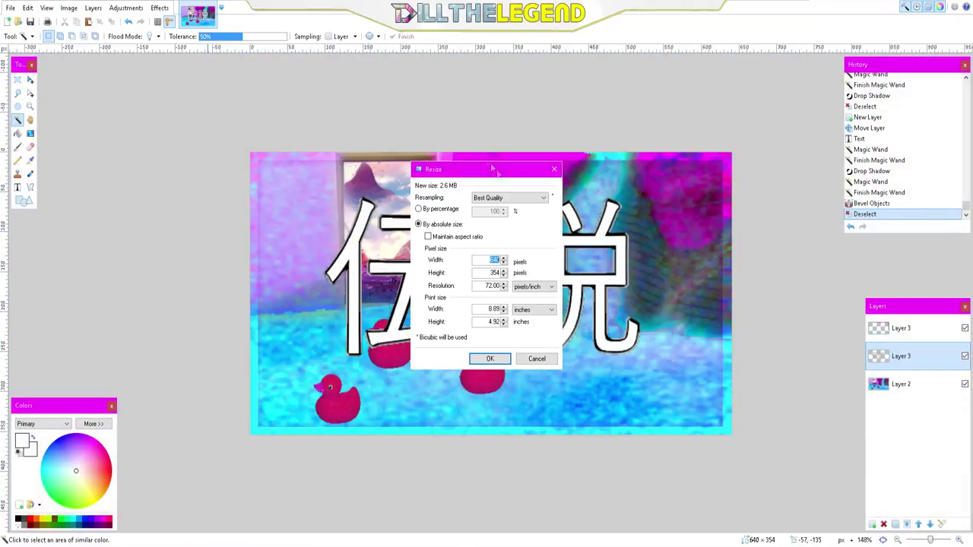
pyautogui.click(554, 170)
pyautogui.scroll(3, 543, 221)
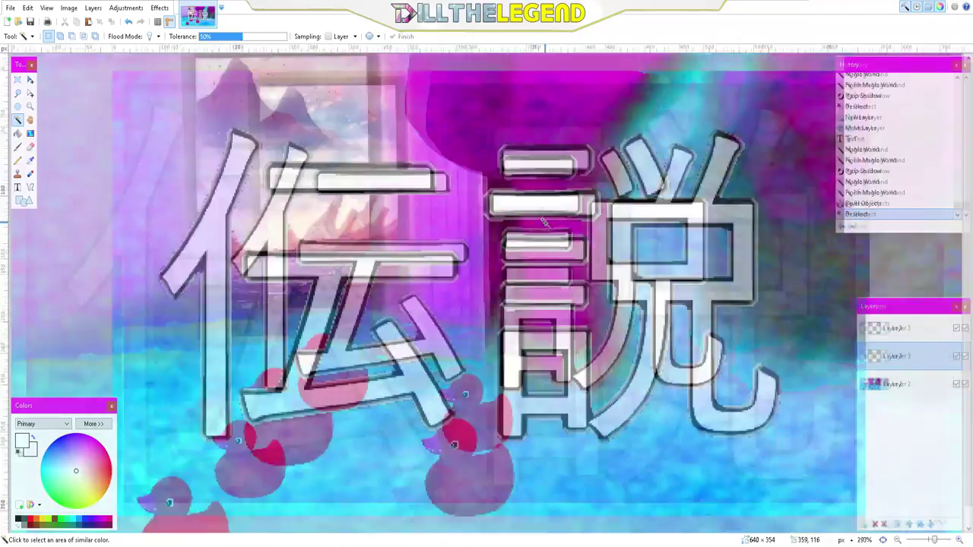
pyautogui.scroll(-4, 543, 221)
pyautogui.scroll(2, 524, 253)
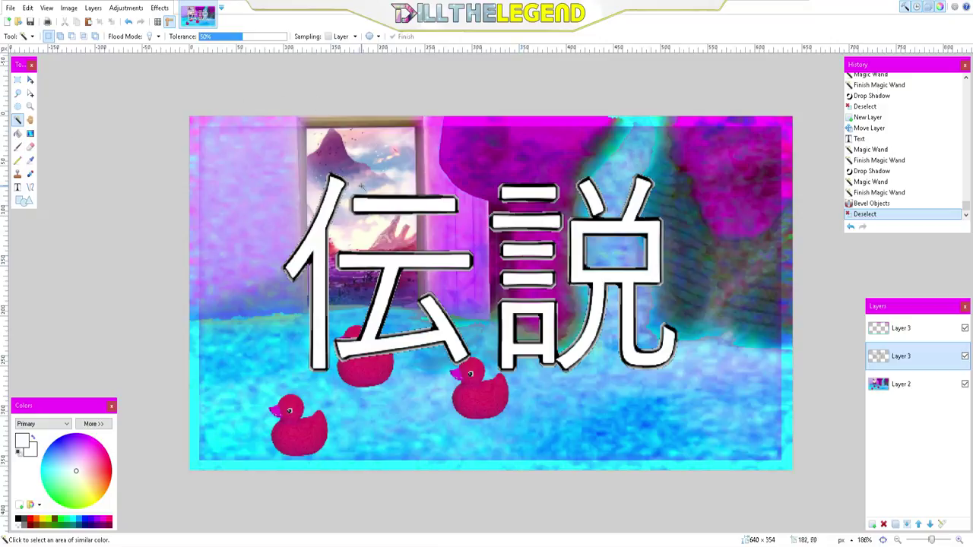
pyautogui.click(361, 168)
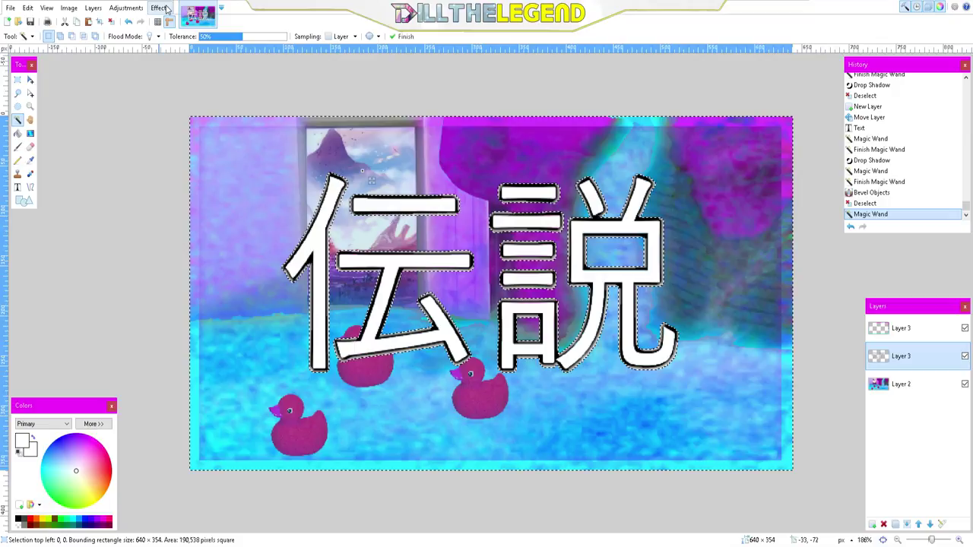
# Step: Apply a black drop shadow with widening 0 and blur radius 9 around the text, then deselect
pyautogui.click(166, 9)
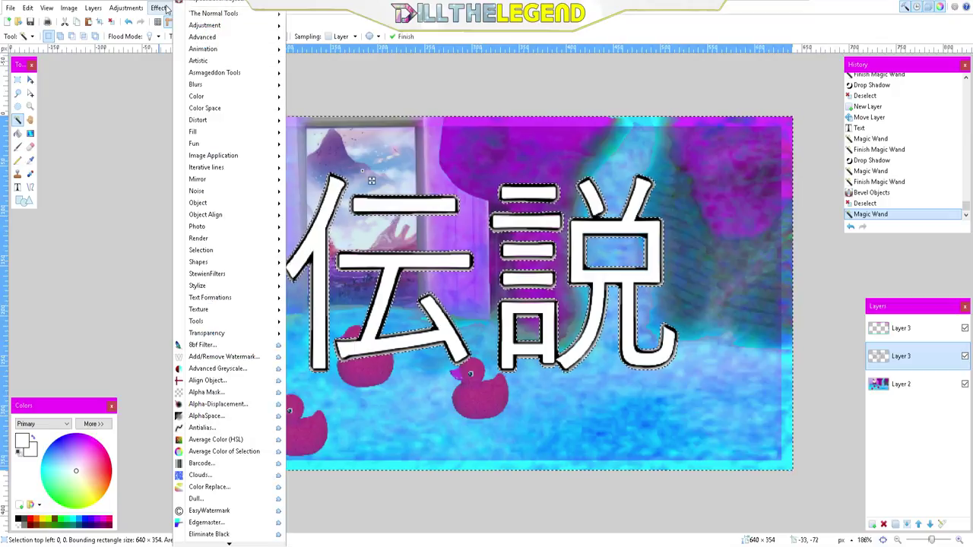
pyautogui.moveTo(252, 205)
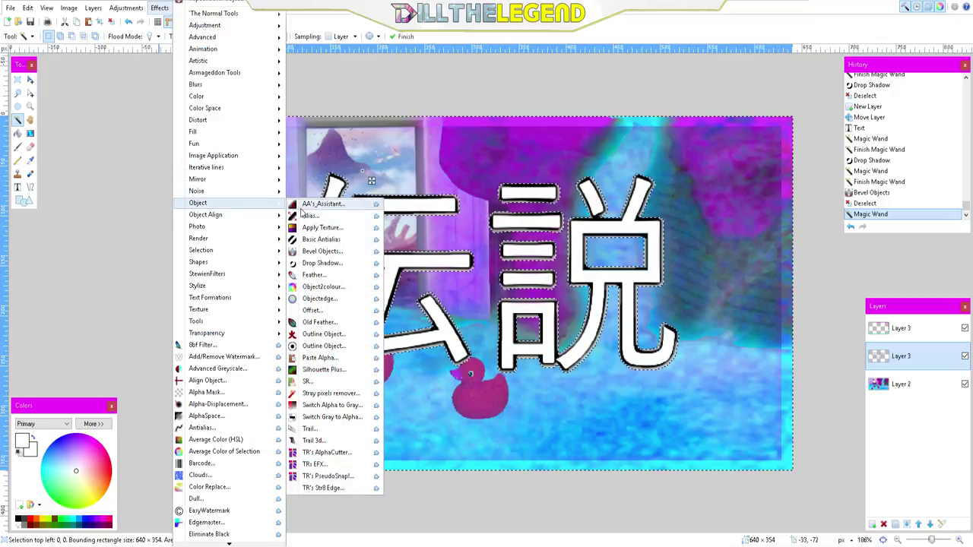
pyautogui.click(323, 263)
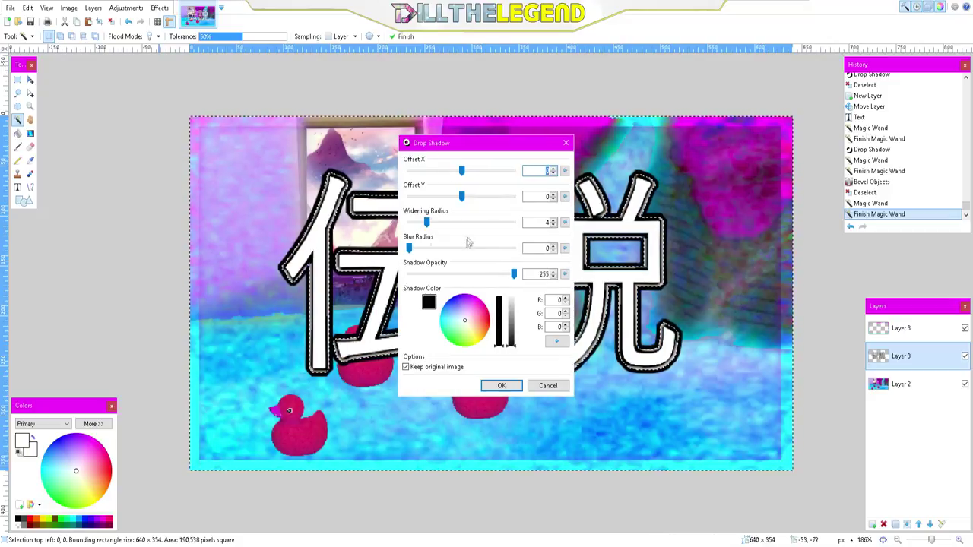
pyautogui.click(465, 246)
pyautogui.moveTo(427, 222); pyautogui.dragTo(341, 232)
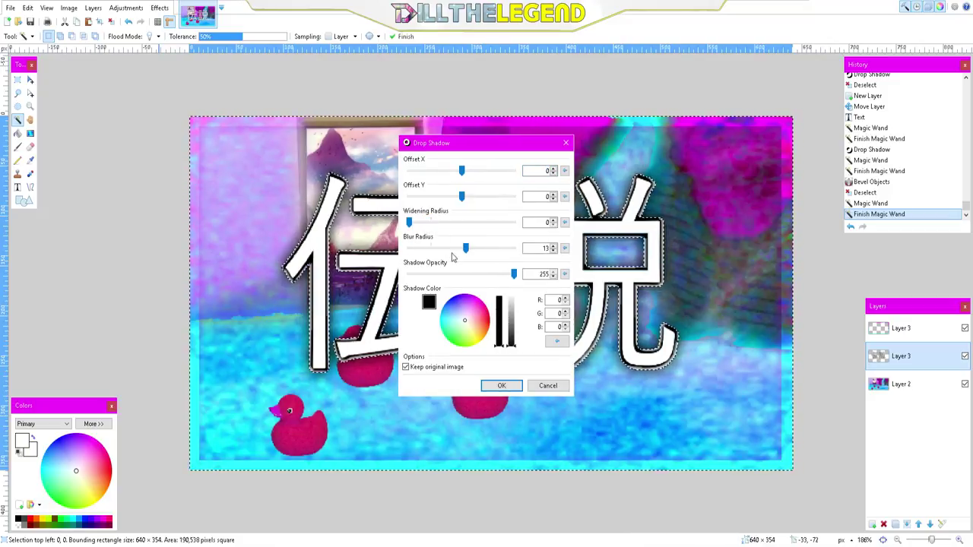
pyautogui.moveTo(465, 249); pyautogui.dragTo(449, 259)
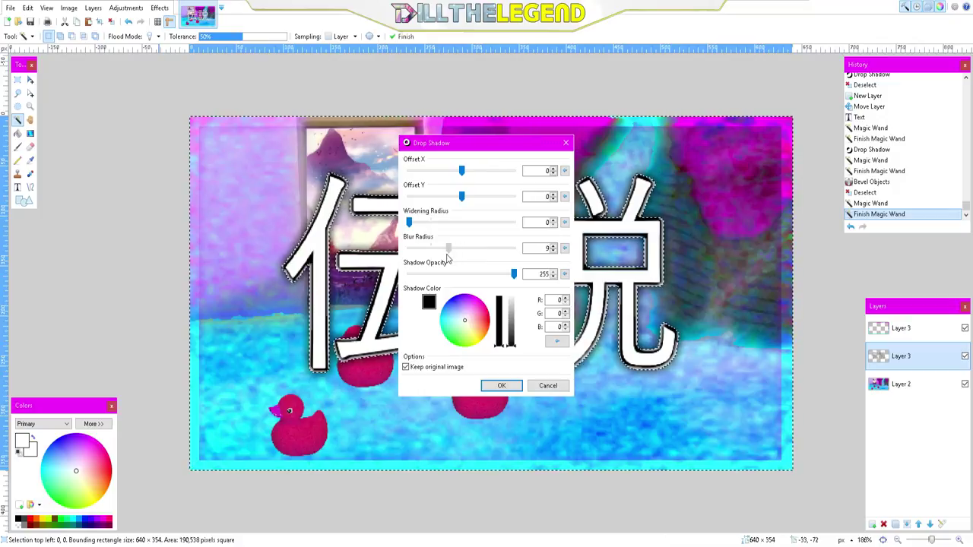
pyautogui.click(499, 385)
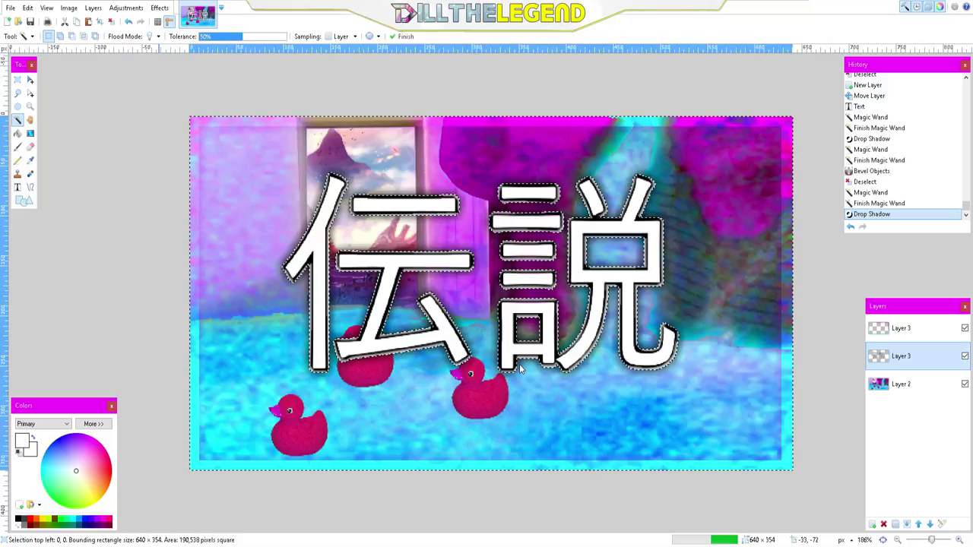
pyautogui.hotkey('ctrl', 'd')
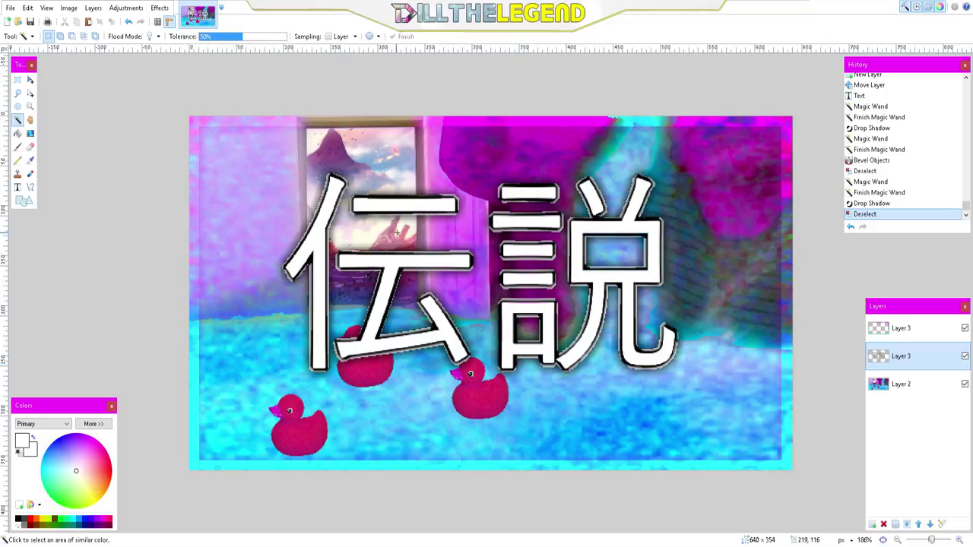
pyautogui.scroll(-5, 317, 230)
# Step: Draw a rectangular selection over the lower half of both 伝説 characters
pyautogui.scroll(5, 397, 231)
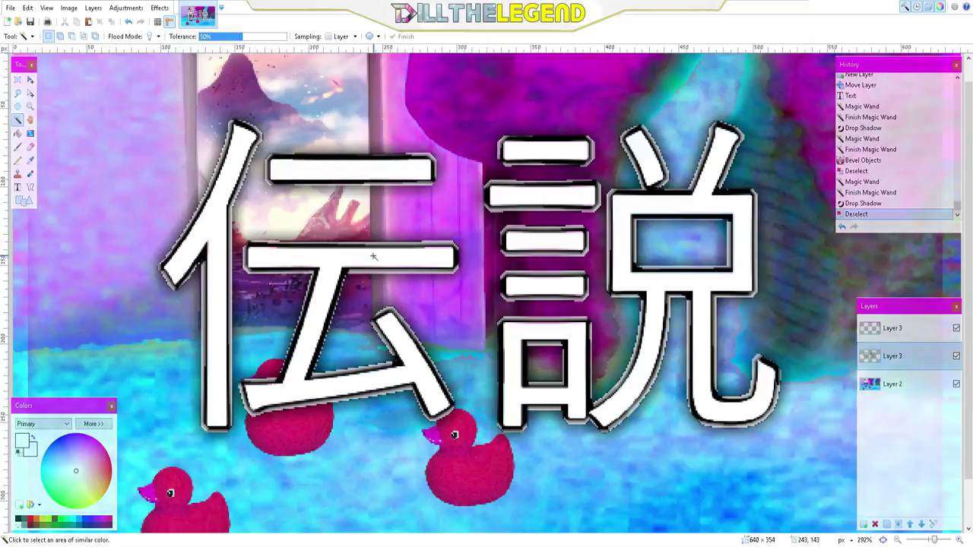
pyautogui.click(373, 256)
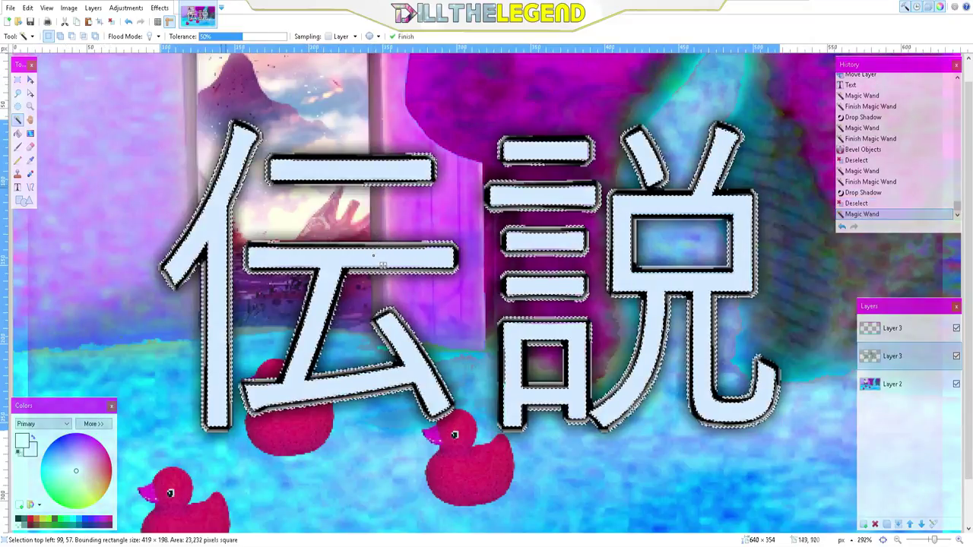
pyautogui.click(215, 251)
pyautogui.click(223, 259)
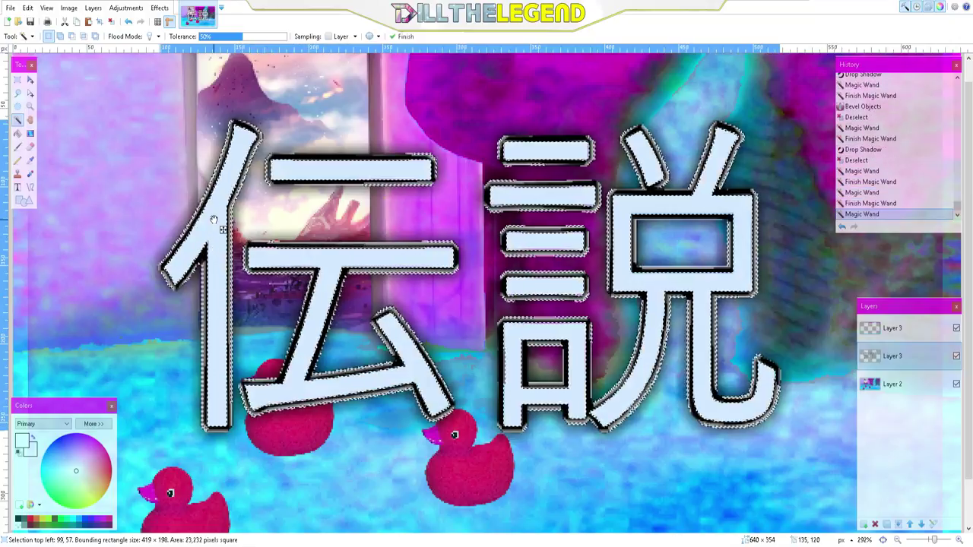
pyautogui.click(17, 79)
pyautogui.hotkey('ctrl', 'd')
pyautogui.moveTo(139, 265); pyautogui.dragTo(544, 296)
pyautogui.moveTo(126, 253); pyautogui.dragTo(829, 449)
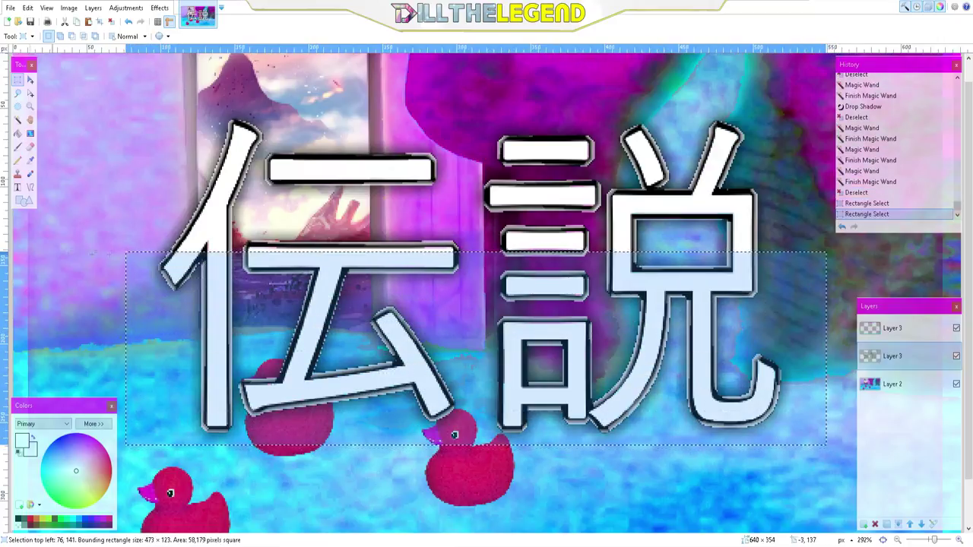
pyautogui.moveTo(152, 258); pyautogui.dragTo(821, 459)
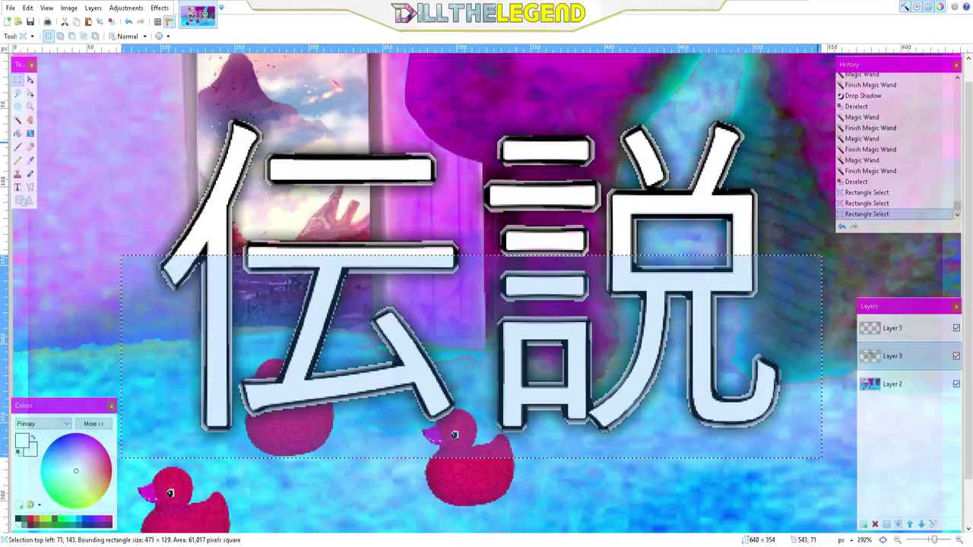
# Step: Set brightness to -16 and contrast to -2 on the selection, then deselect
pyautogui.click(128, 9)
pyautogui.click(179, 84)
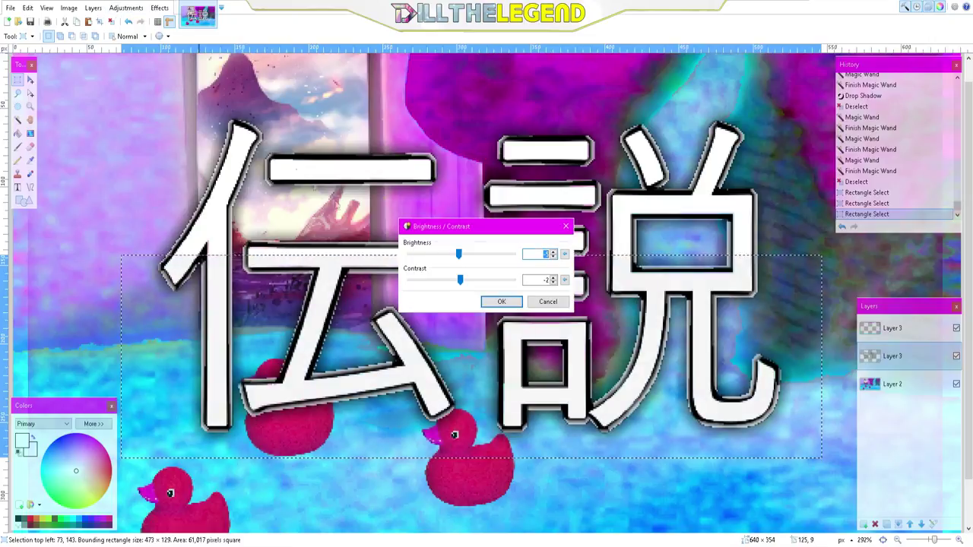
pyautogui.moveTo(477, 261); pyautogui.dragTo(449, 255)
pyautogui.moveTo(452, 260); pyautogui.dragTo(456, 260)
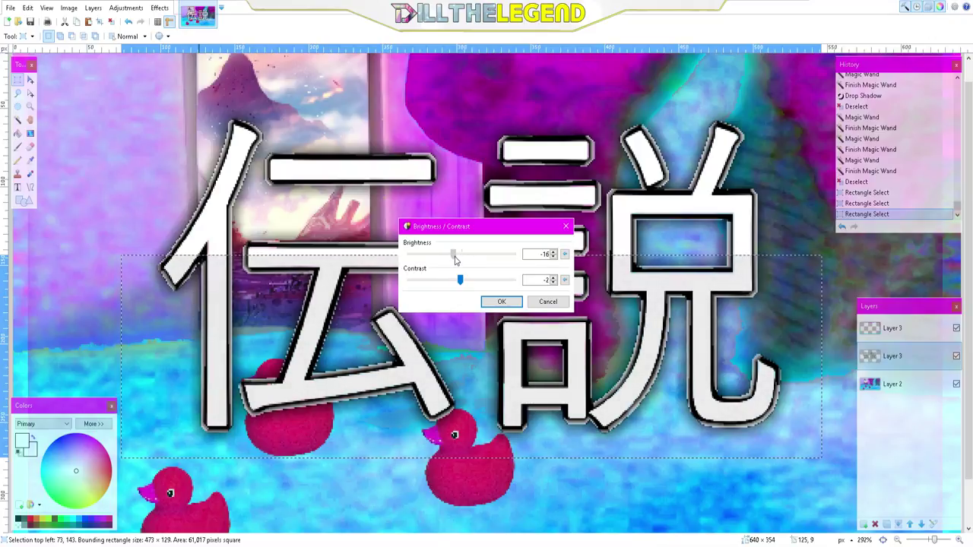
pyautogui.click(501, 302)
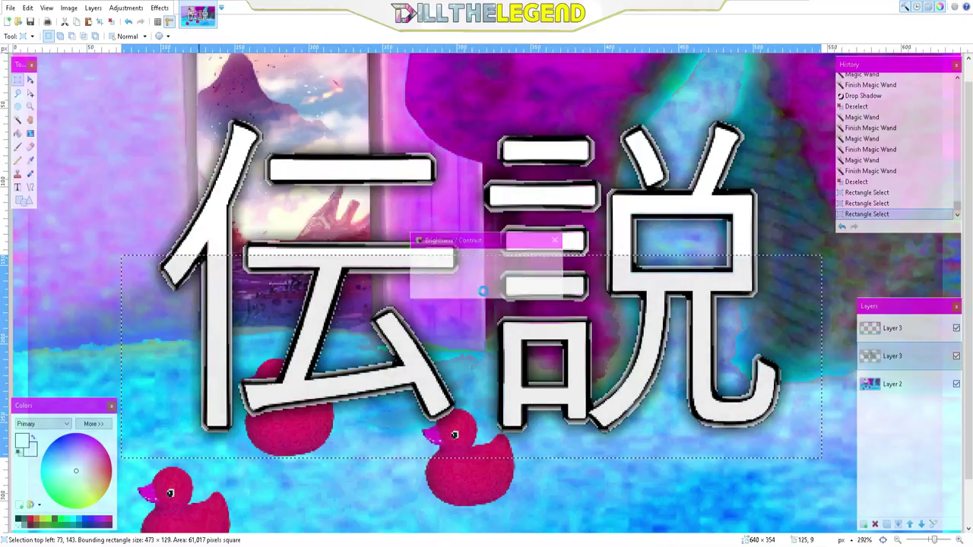
pyautogui.hotkey('ctrl', 'd')
pyautogui.scroll(-3, 493, 274)
pyautogui.scroll(-2, 495, 281)
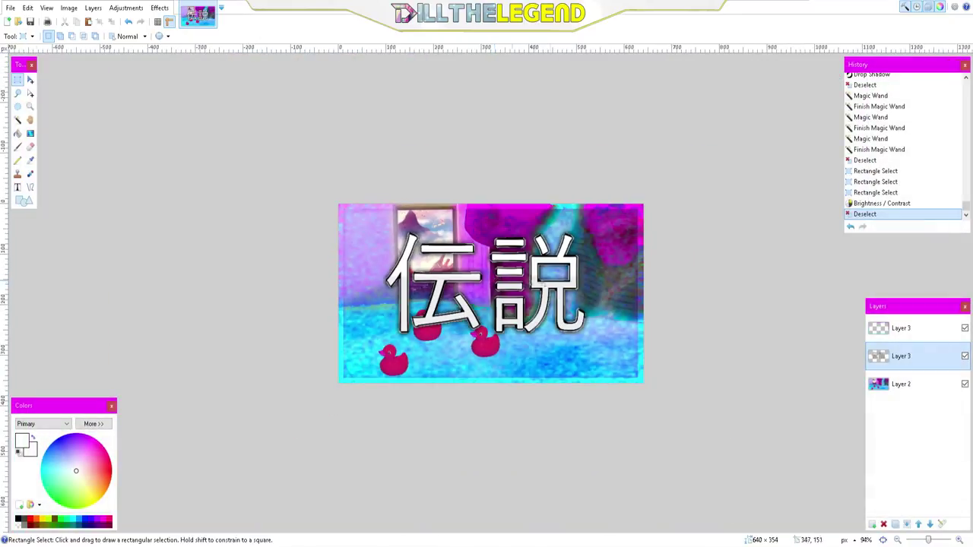
pyautogui.scroll(4, 494, 282)
pyautogui.scroll(-5, 656, 274)
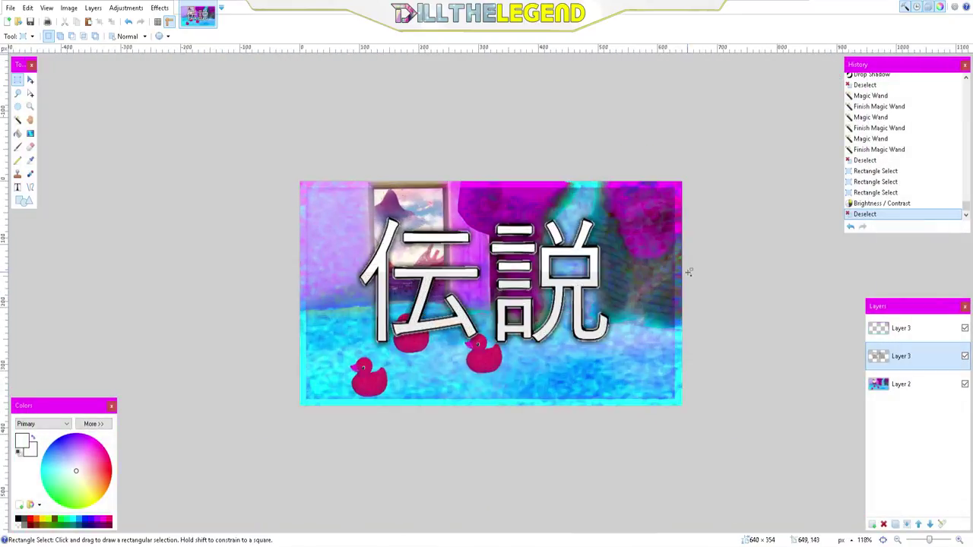
pyautogui.scroll(-3, 692, 272)
pyautogui.scroll(3, 694, 271)
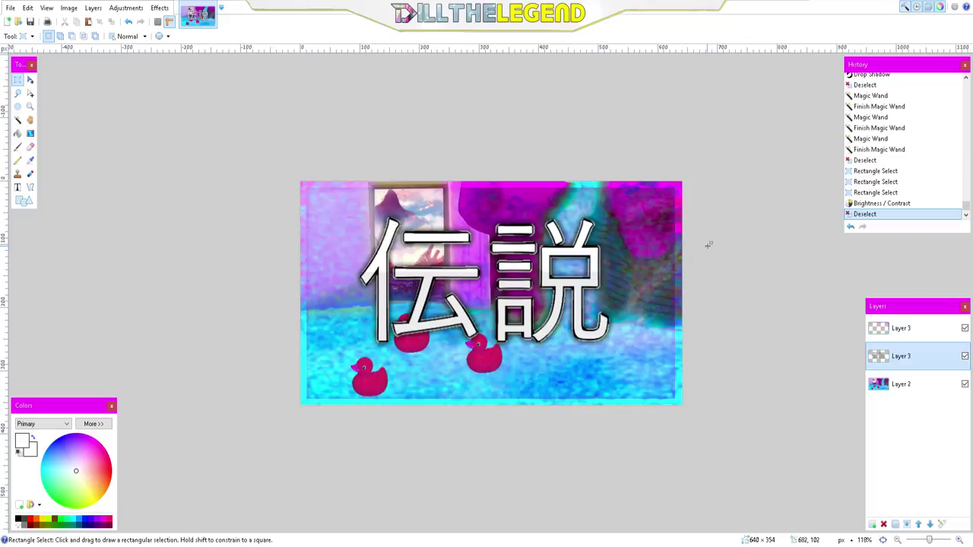